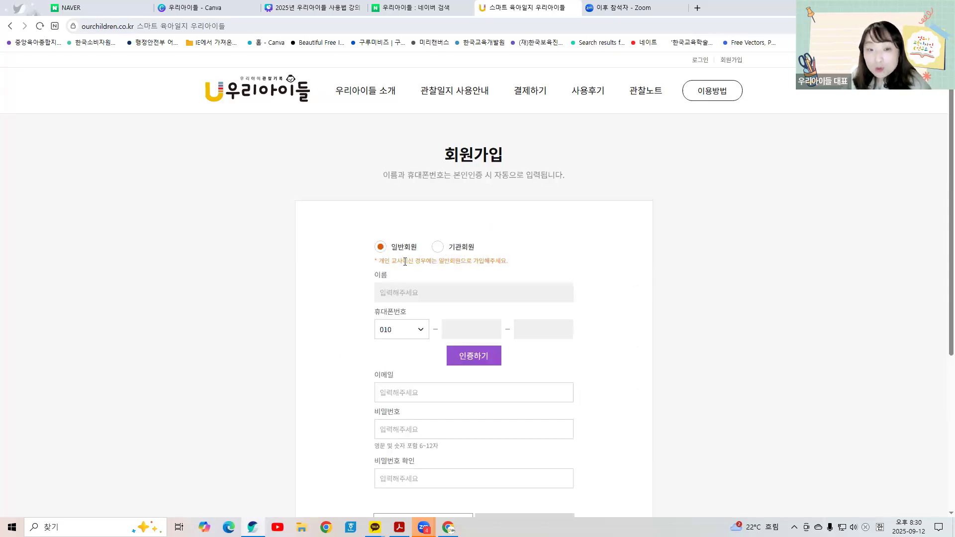
Step: Review the sign-up notices and compare the institution and general member sign-up types
drag(391, 262, 510, 257)
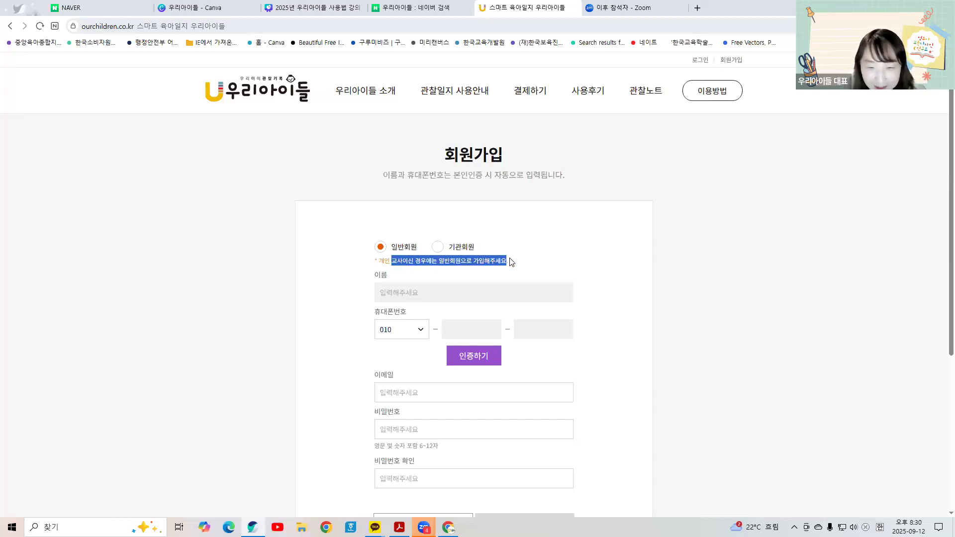
click(393, 262)
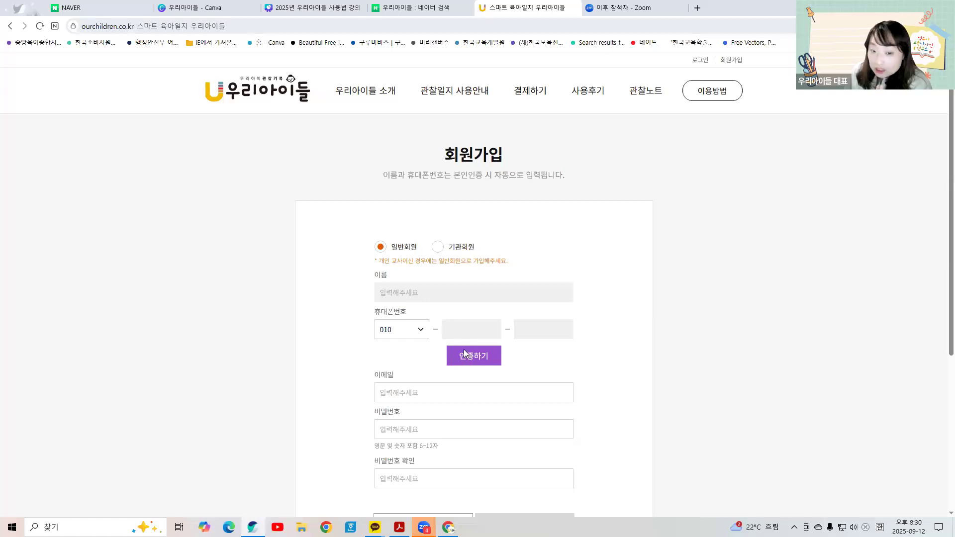
drag(383, 175, 565, 176)
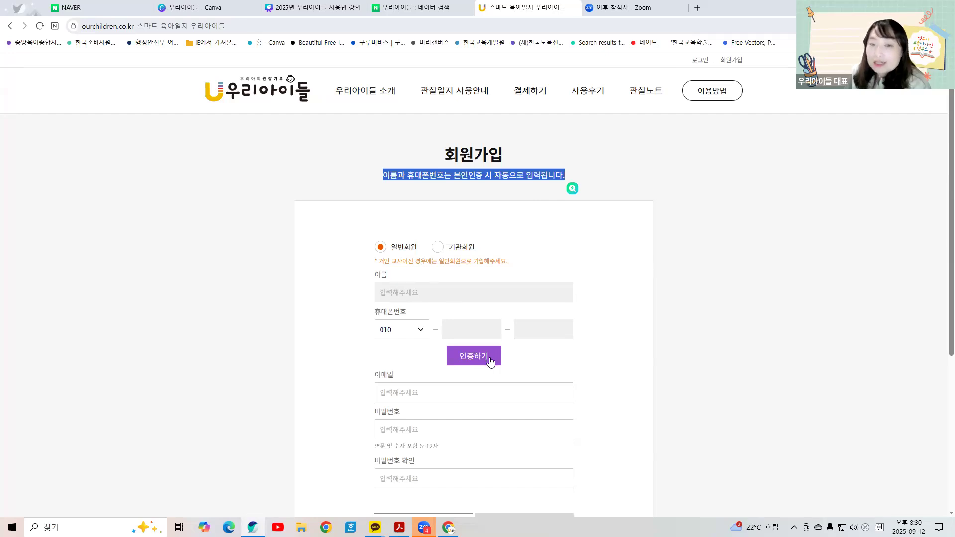
click(437, 247)
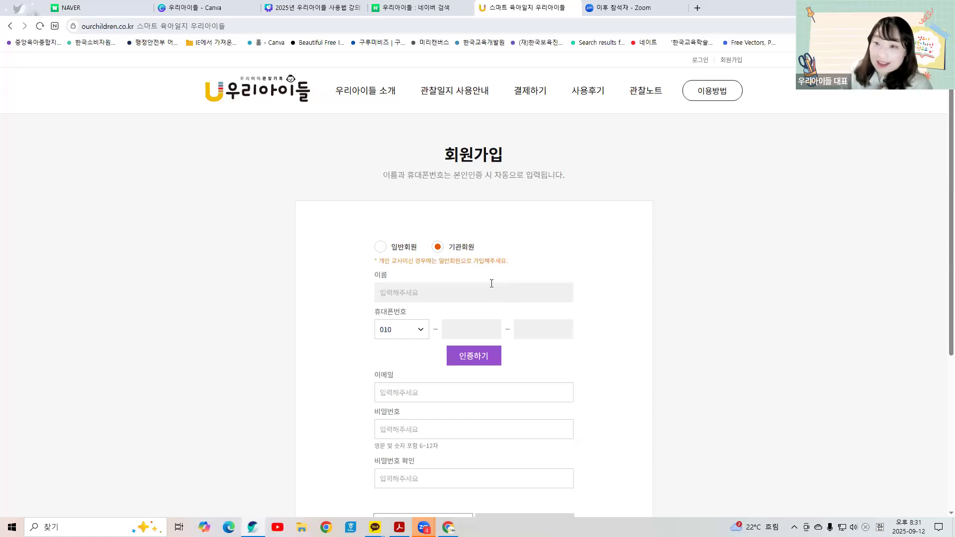
click(381, 249)
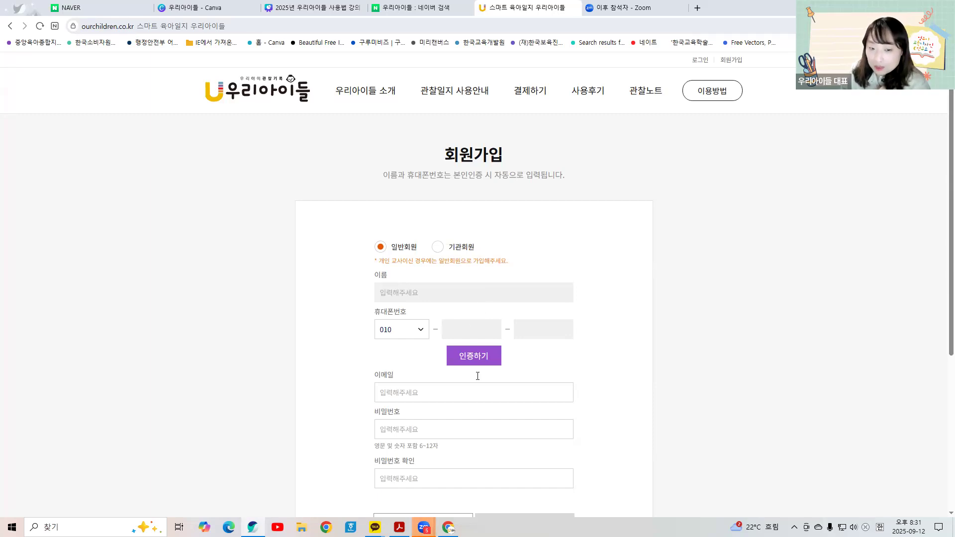
Step: Check the password rule hint and the e-mail field on the sign-up form
scroll(431, 411, down, 2)
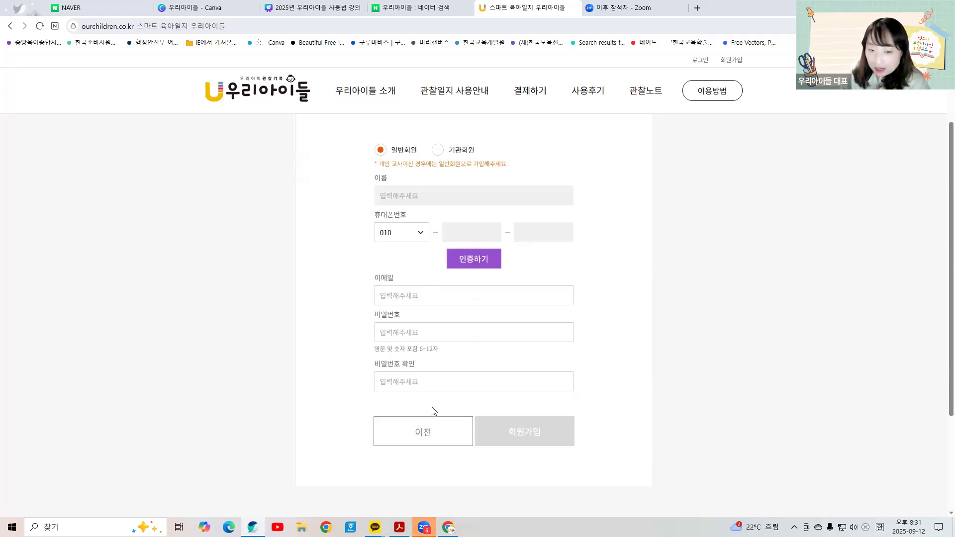
triple_click(436, 347)
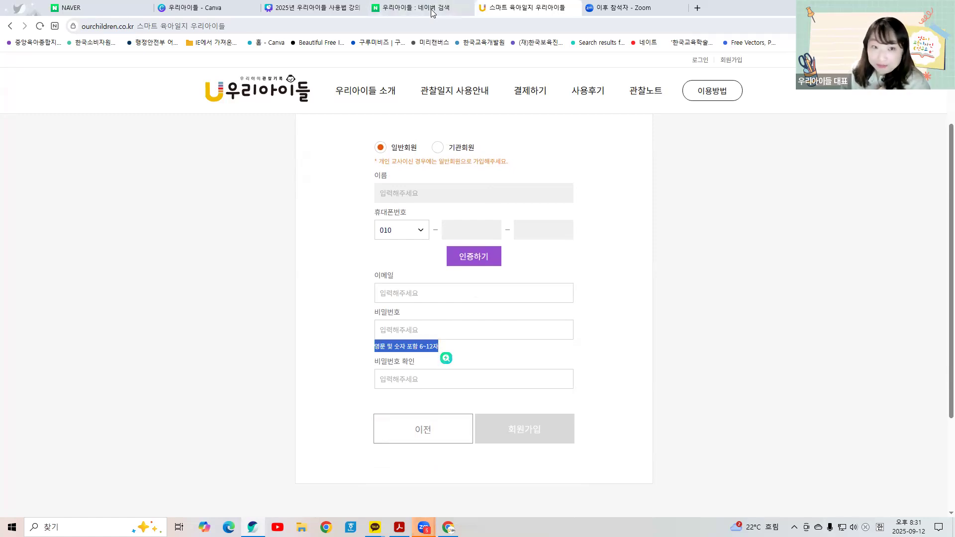
click(568, 251)
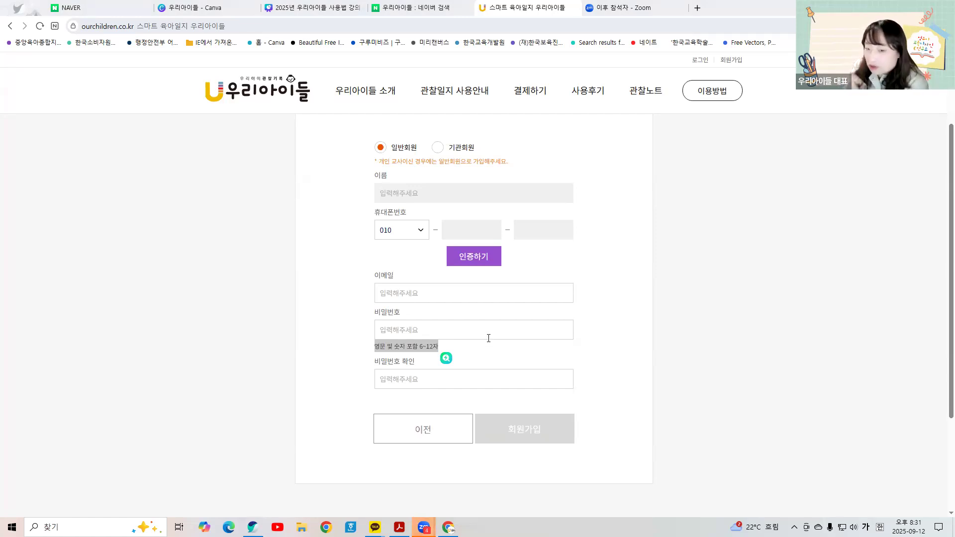
click(461, 298)
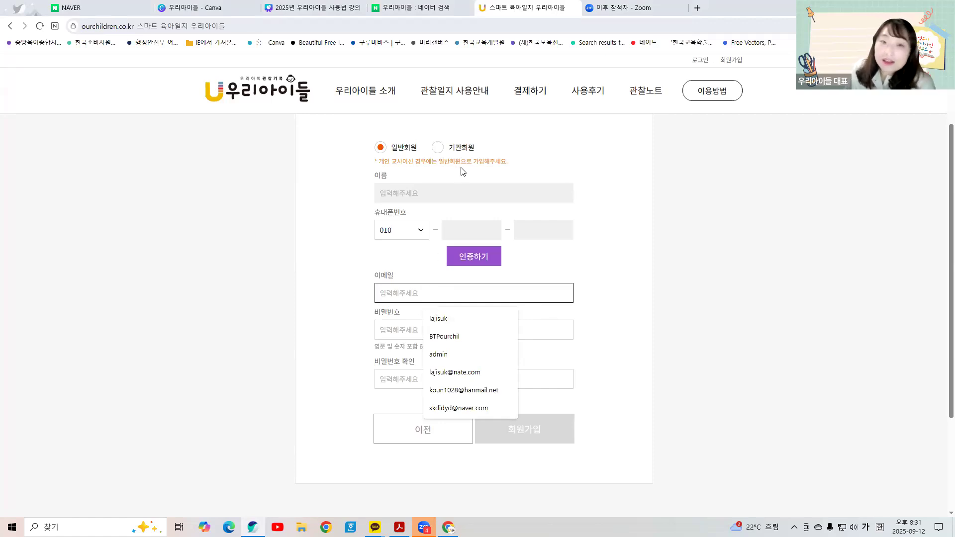
scroll(437, 283, up, 2)
scroll(462, 261, down, 3)
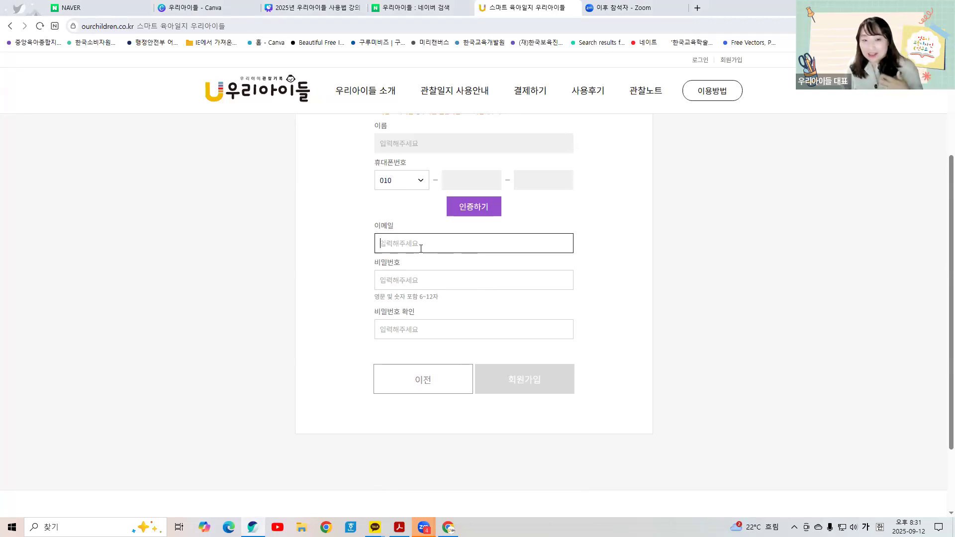
scroll(421, 248, up, 2)
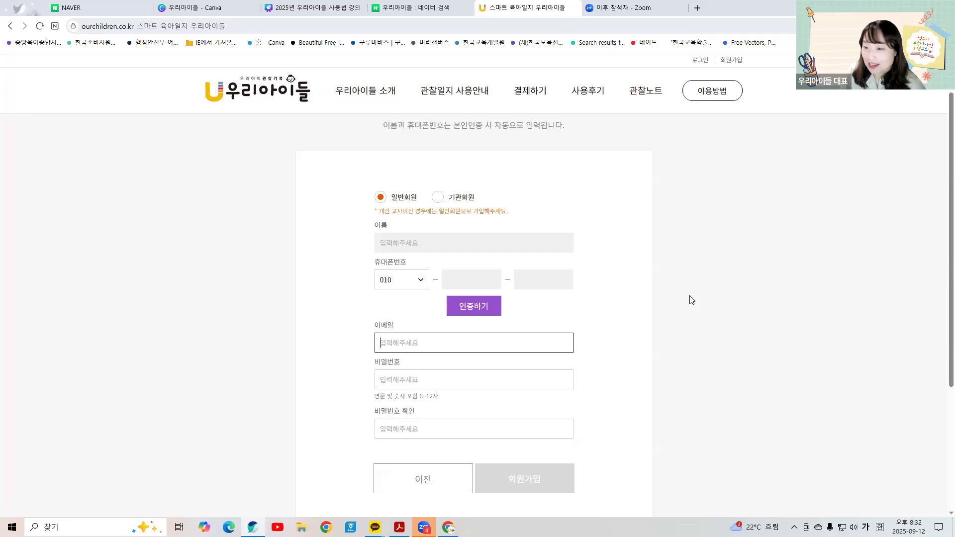
click(604, 274)
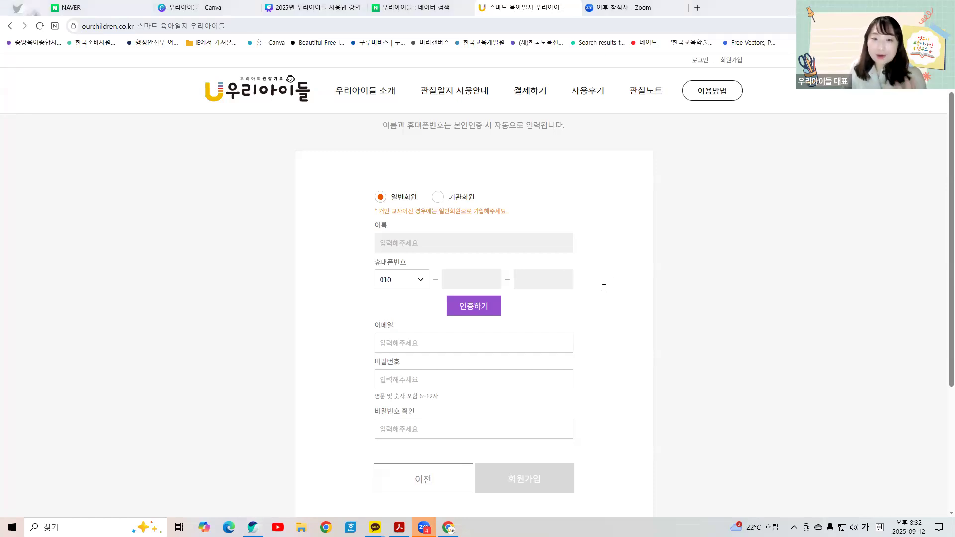
Step: Log in with the saved account e-mail and the account password
click(699, 60)
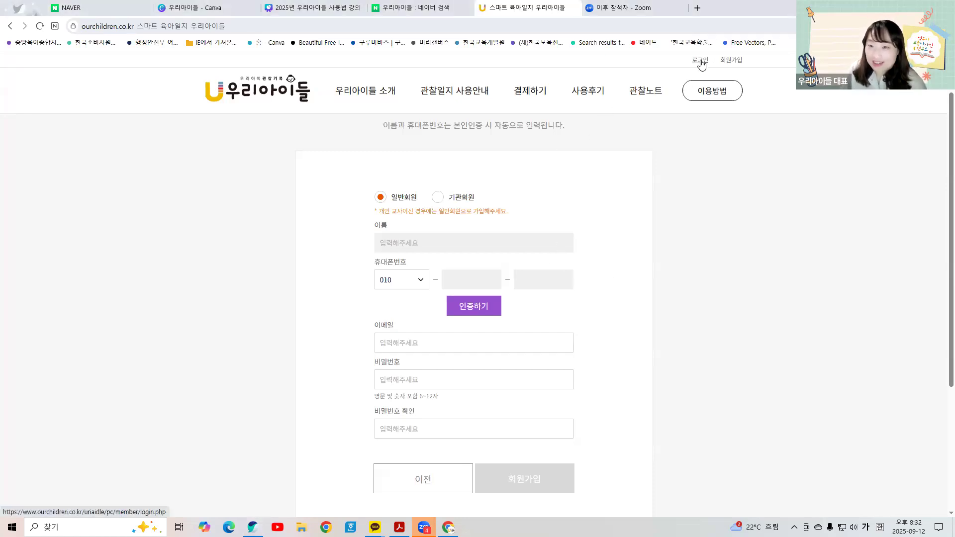
click(441, 238)
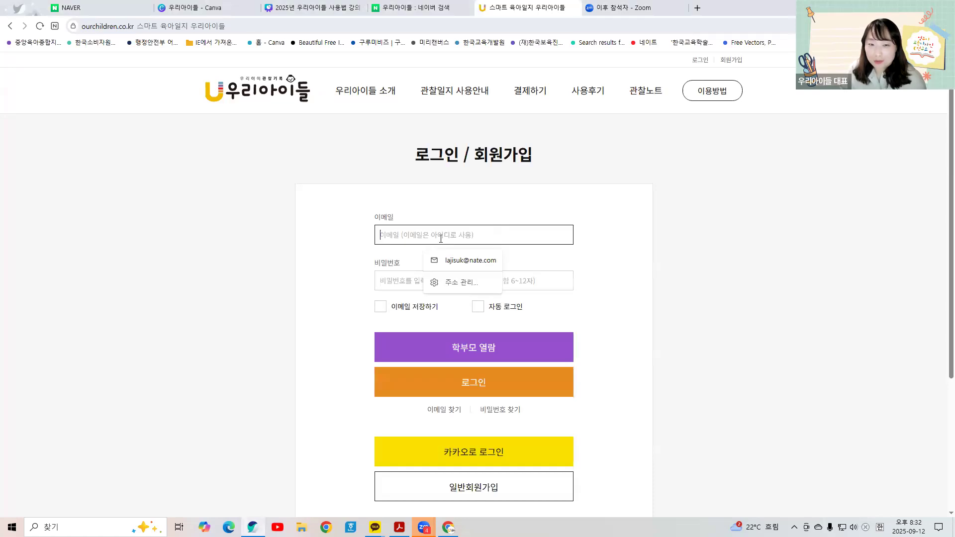
click(444, 266)
click(428, 277)
text(•••••)
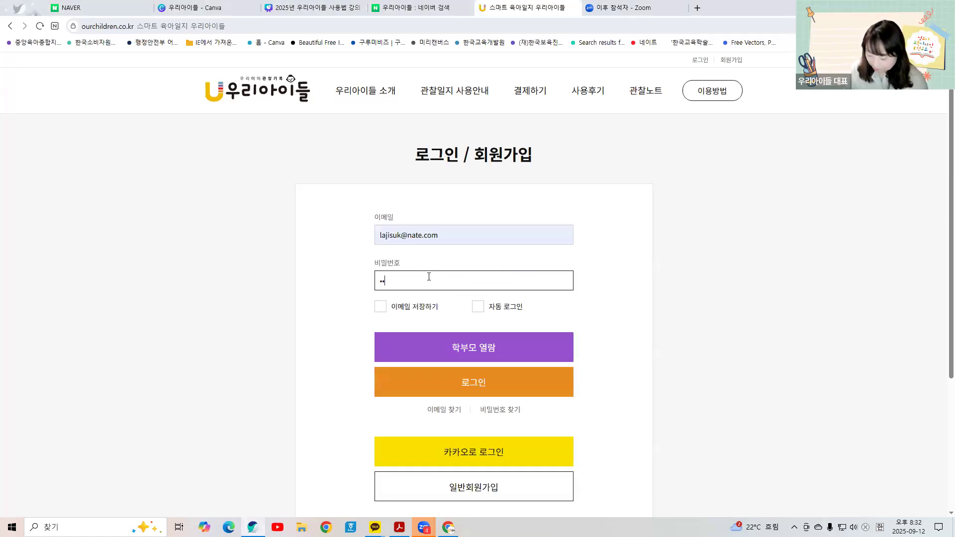
key(BackSpace)
key(BackSpace)
key(BackSpace)
text(•••••••)
key(Return)
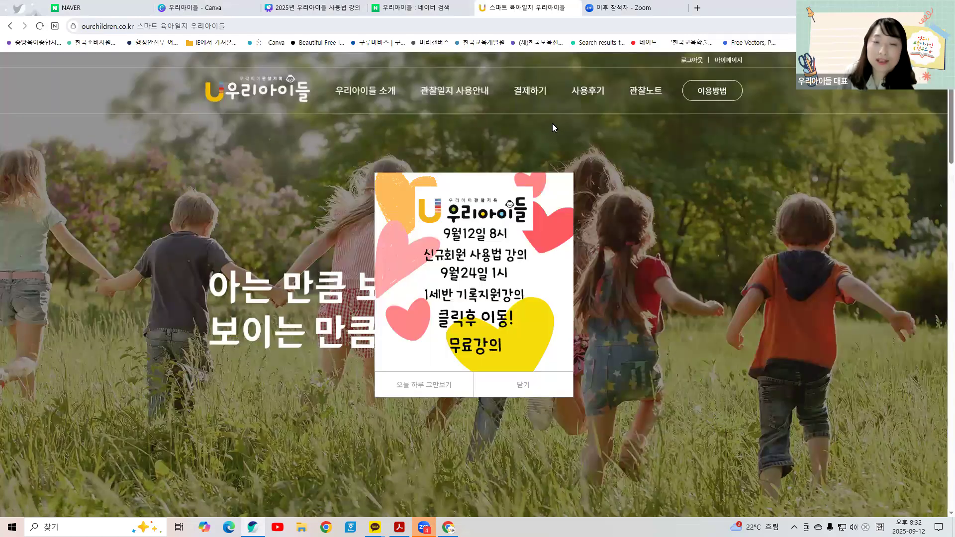
Step: Go to the 관찰일지 사용안내 guide and view its registration steps
click(462, 97)
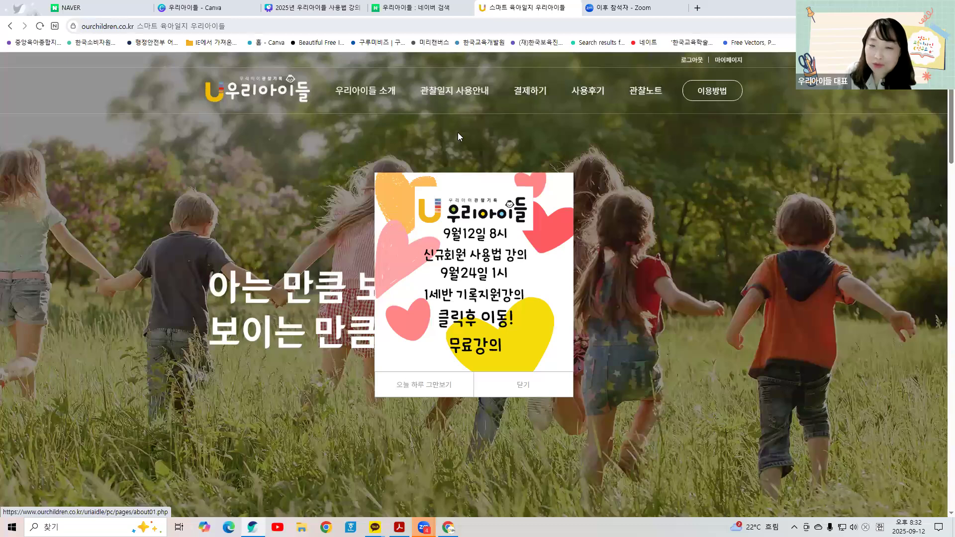
scroll(530, 305, down, 4)
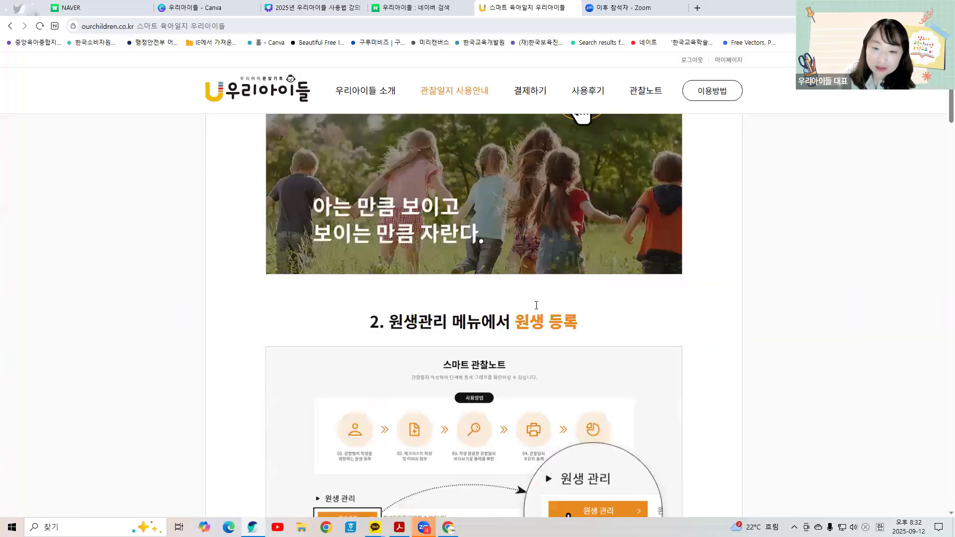
scroll(530, 306, up, 5)
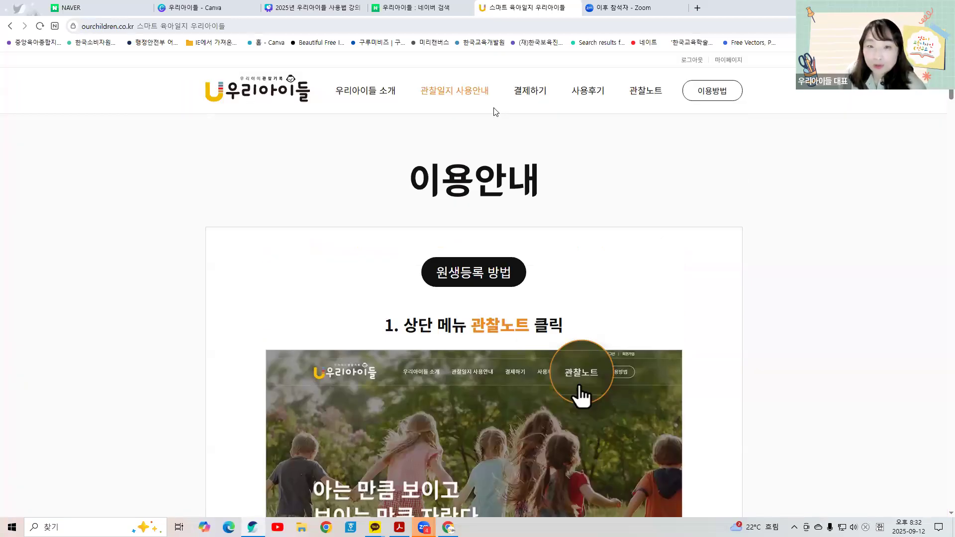
Step: Open 결제하기 and browse the 기관 월간 plans (월 19,000원–69,000원) and annual plans
click(522, 95)
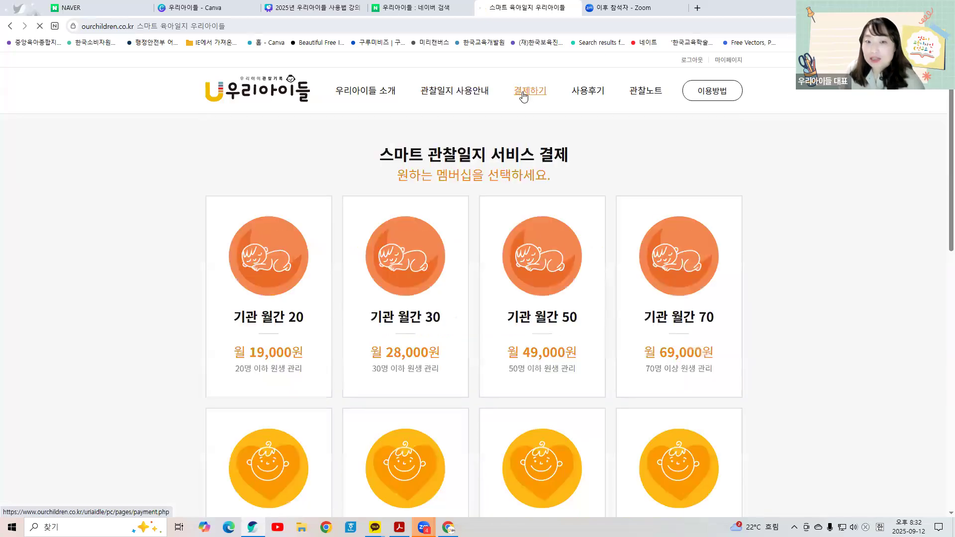
scroll(267, 330, down, 1)
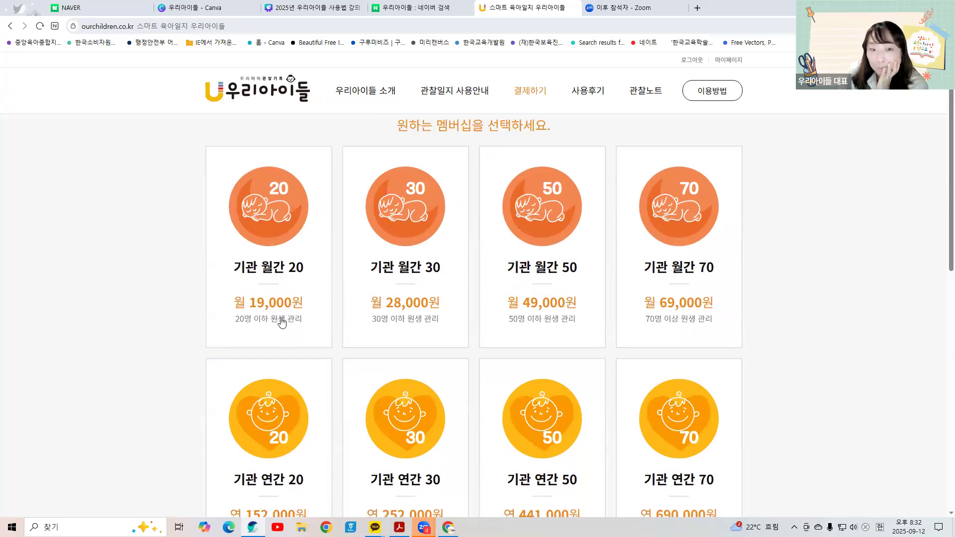
scroll(264, 420, down, 1)
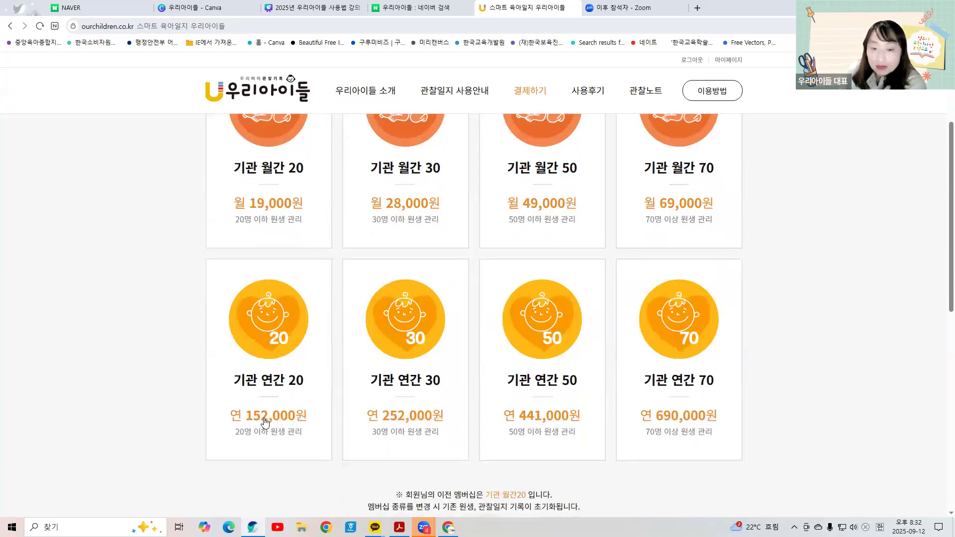
scroll(264, 422, down, 3)
scroll(263, 422, up, 4)
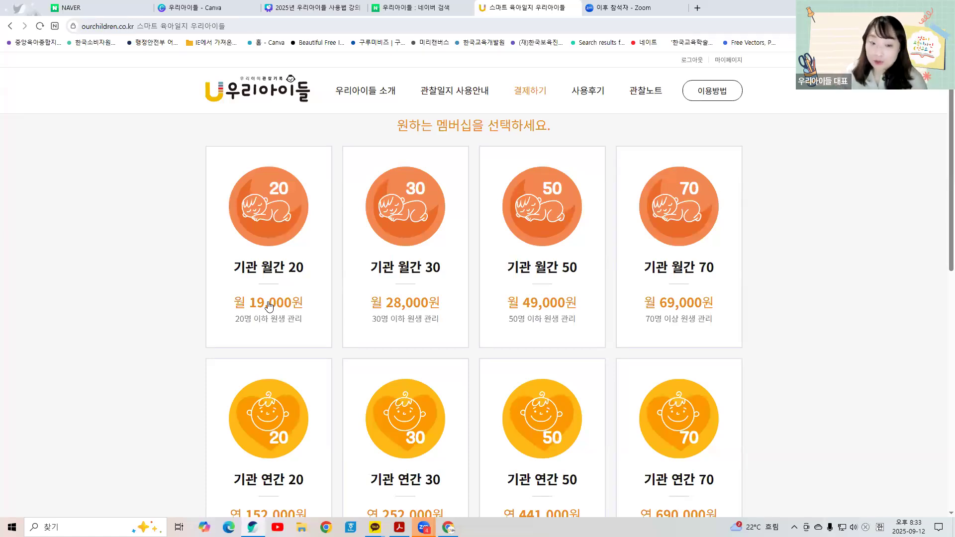
scroll(269, 305, down, 3)
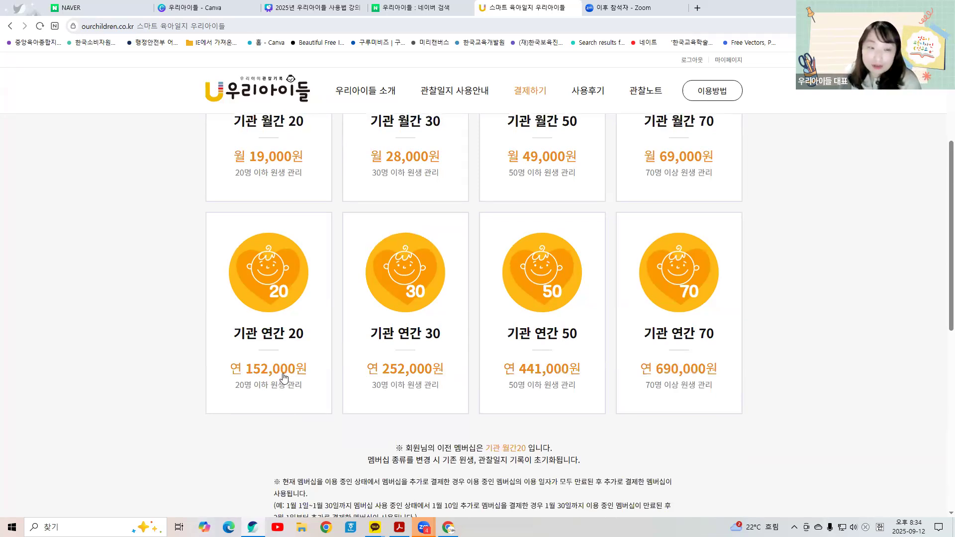
scroll(284, 378, up, 2)
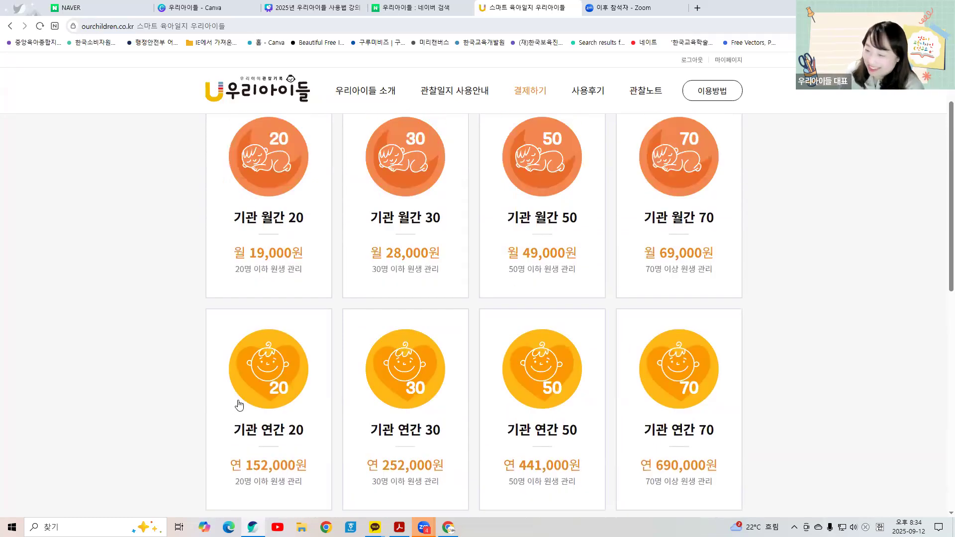
scroll(238, 404, up, 2)
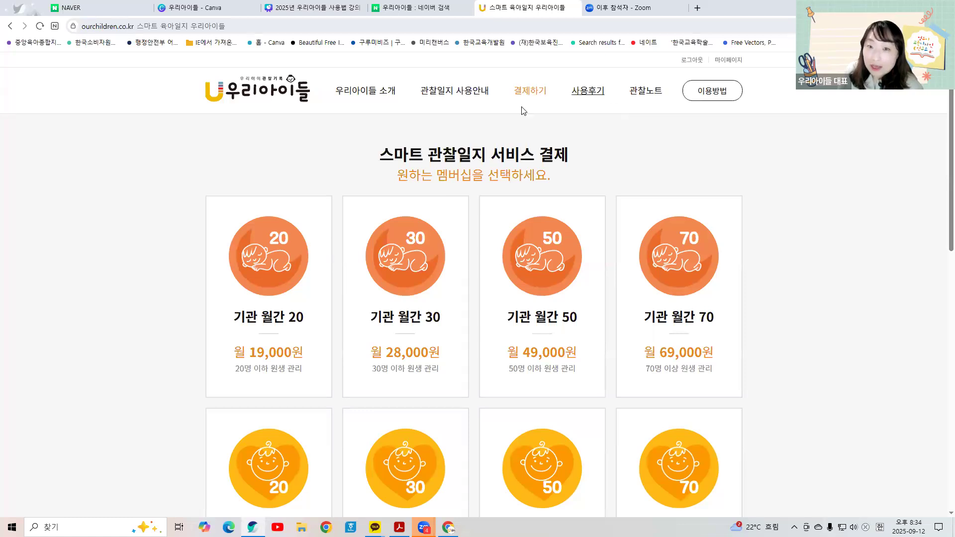
Step: Go to the registered-teacher list under 관찰노트 and bring up the 선생님 등록 form
click(645, 91)
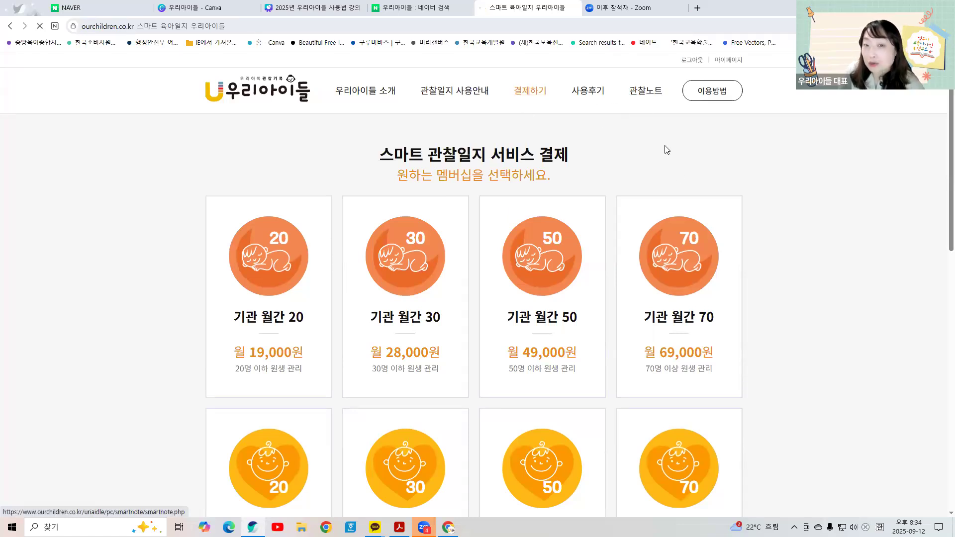
scroll(571, 219, down, 1)
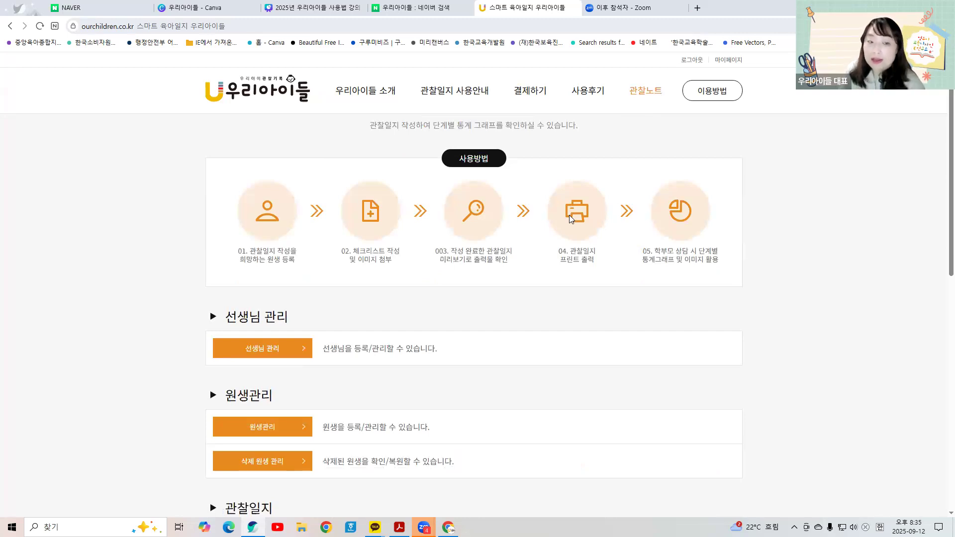
click(259, 352)
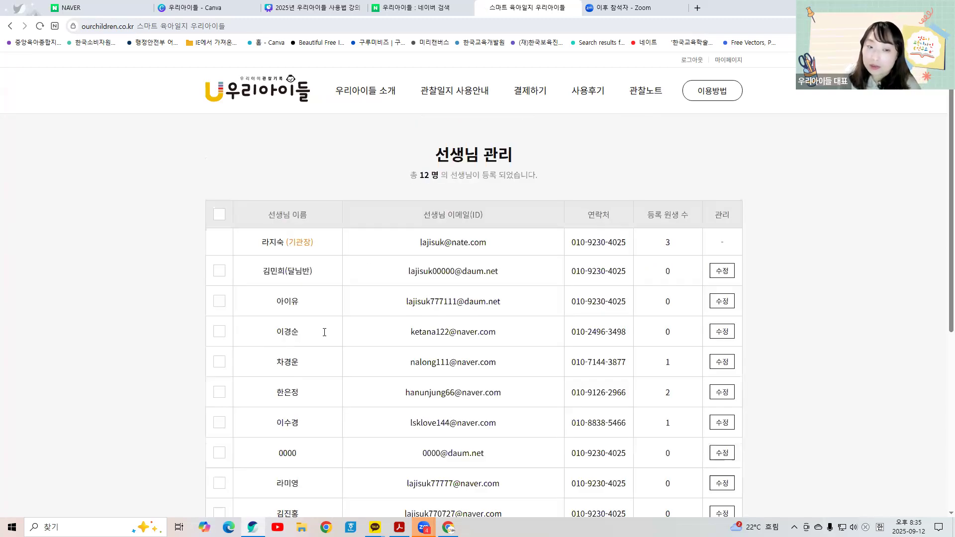
scroll(385, 291, down, 5)
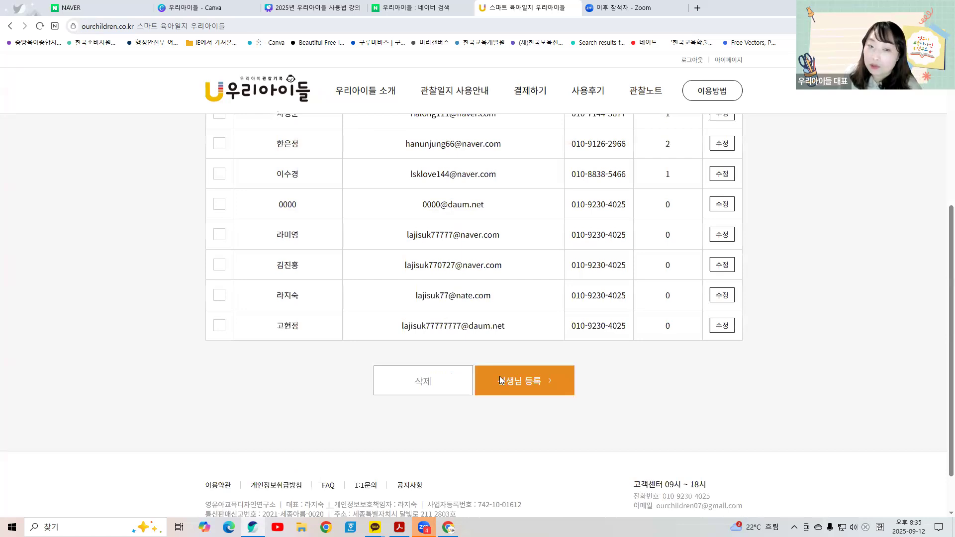
click(499, 375)
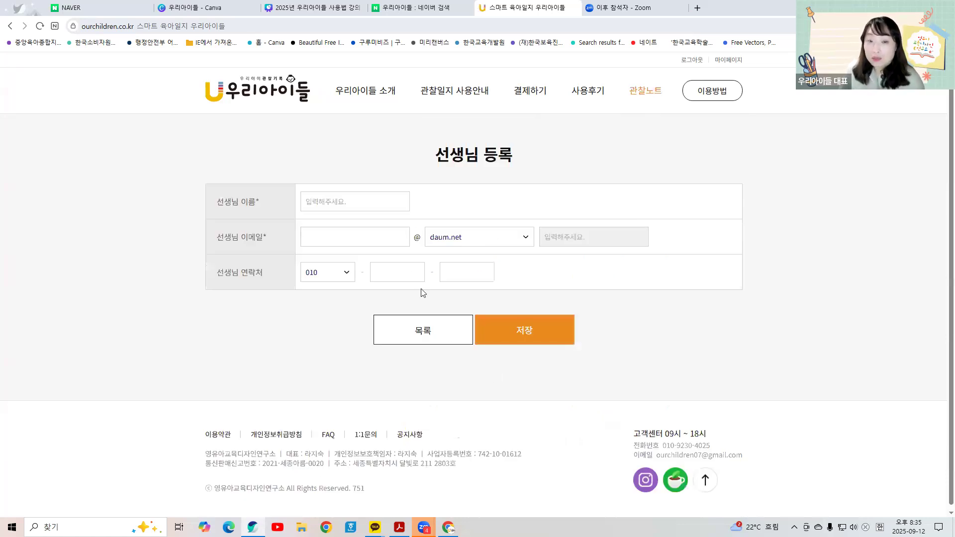
Step: Enter the new teacher's name in Korean and her e-mail ID in Latin letters
click(387, 203)
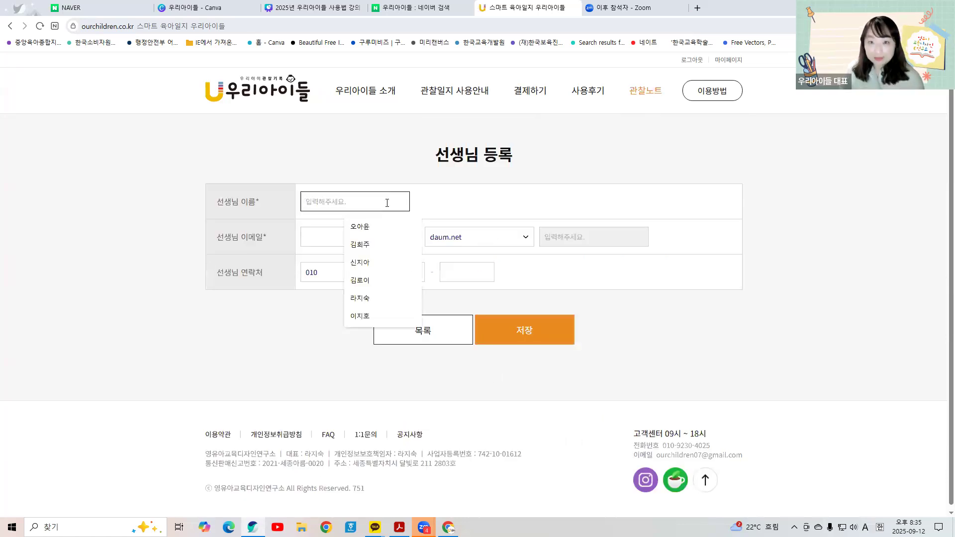
text(rl)
key(BackSpace)
key(BackSpace)
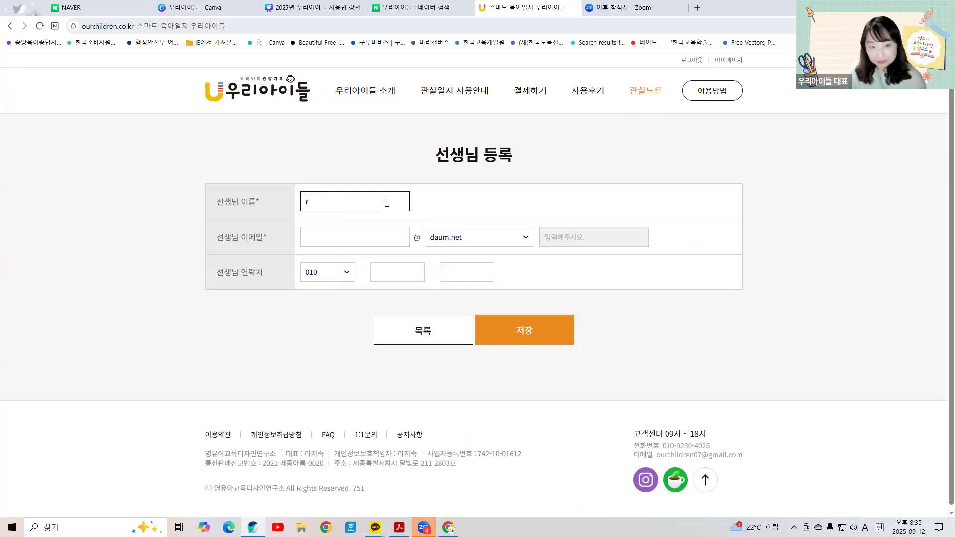
key(Hangul)
click(378, 237)
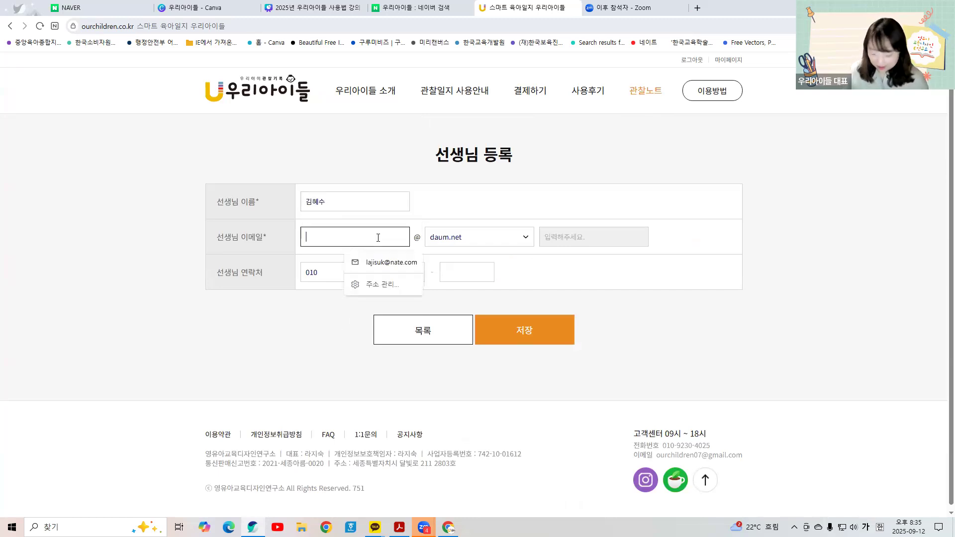
key(BackSpace)
key(BackSpace)
key(BackSpace)
key(BackSpace)
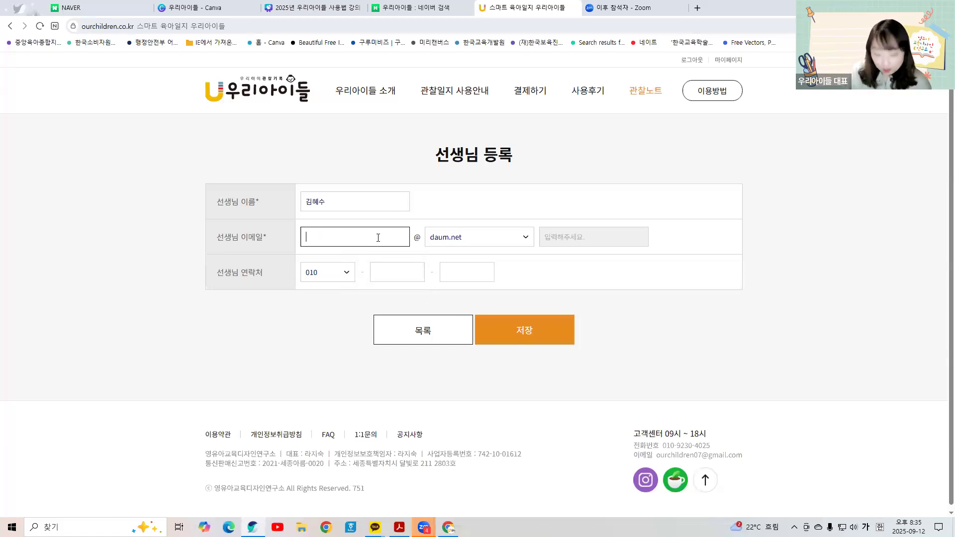
key(Hangul)
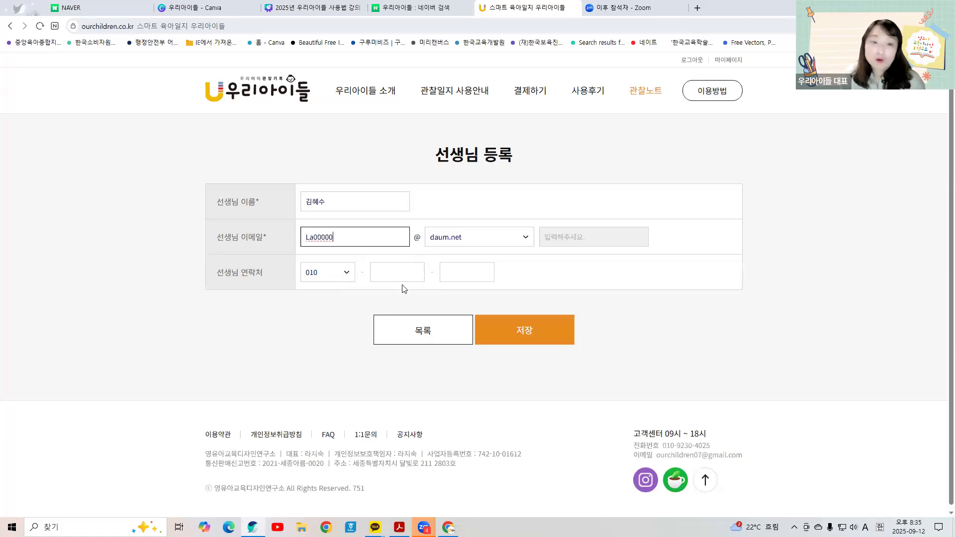
Step: Fill in the teacher's phone number and save the registration
click(401, 277)
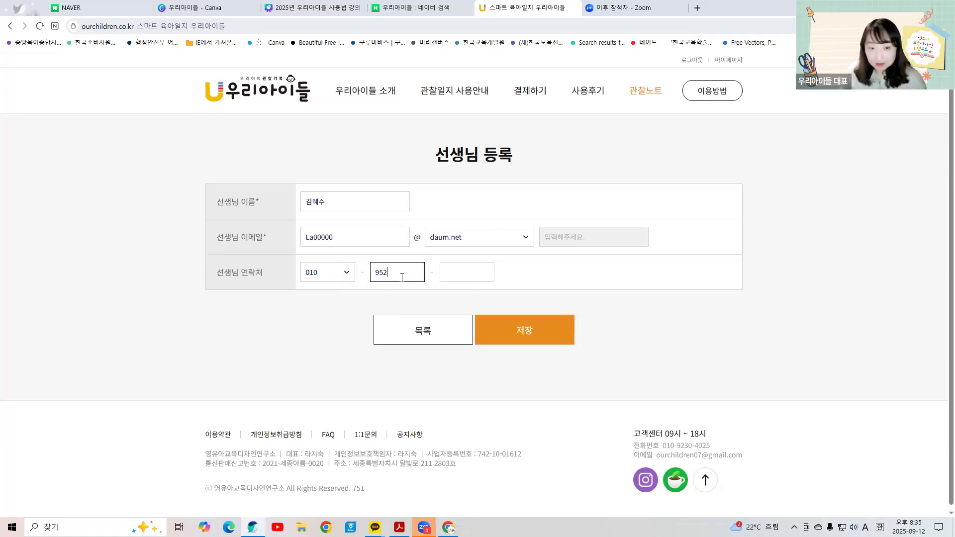
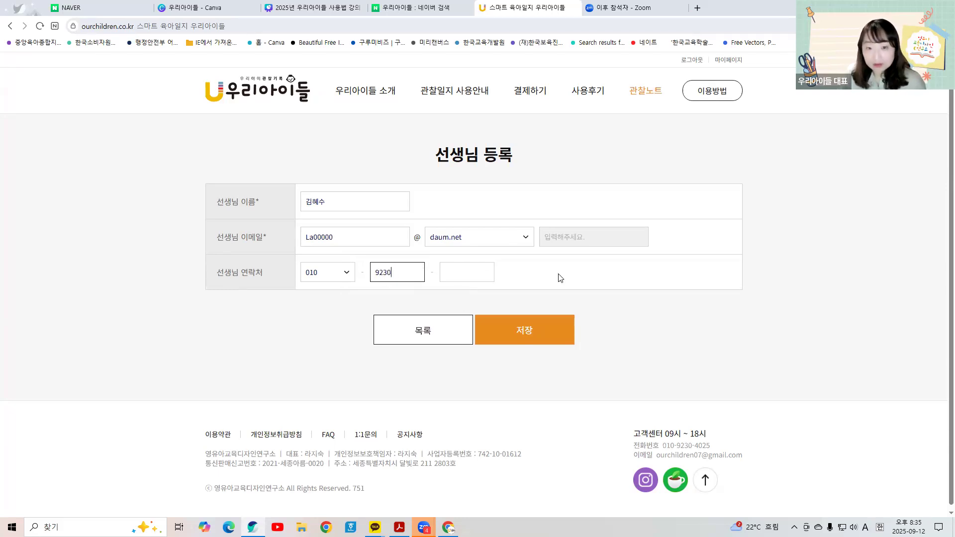
click(460, 274)
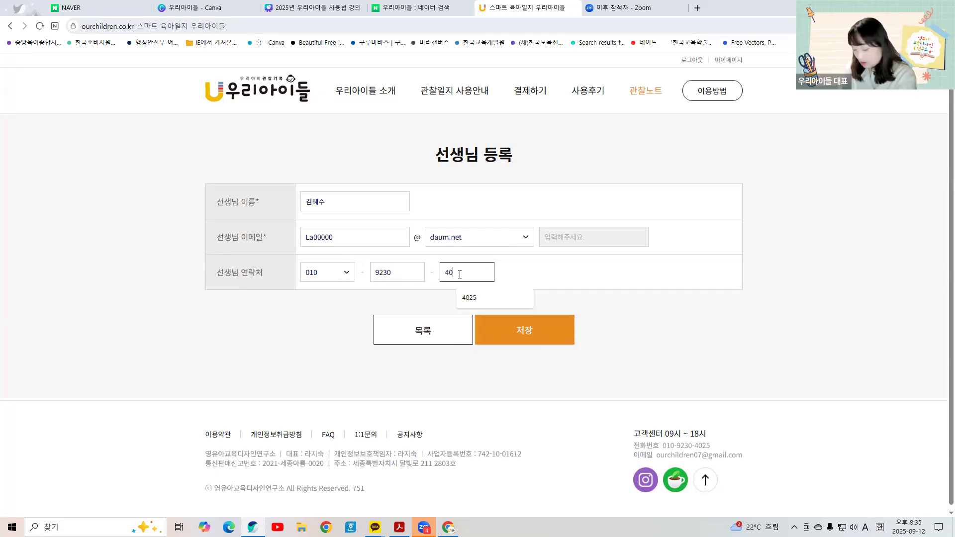
click(510, 336)
scroll(368, 292, down, 6)
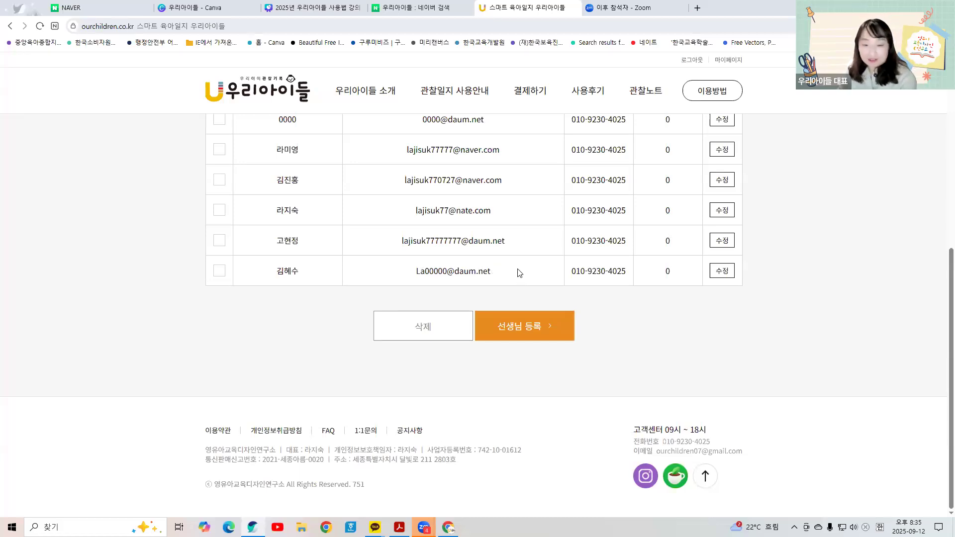
scroll(521, 288, up, 1)
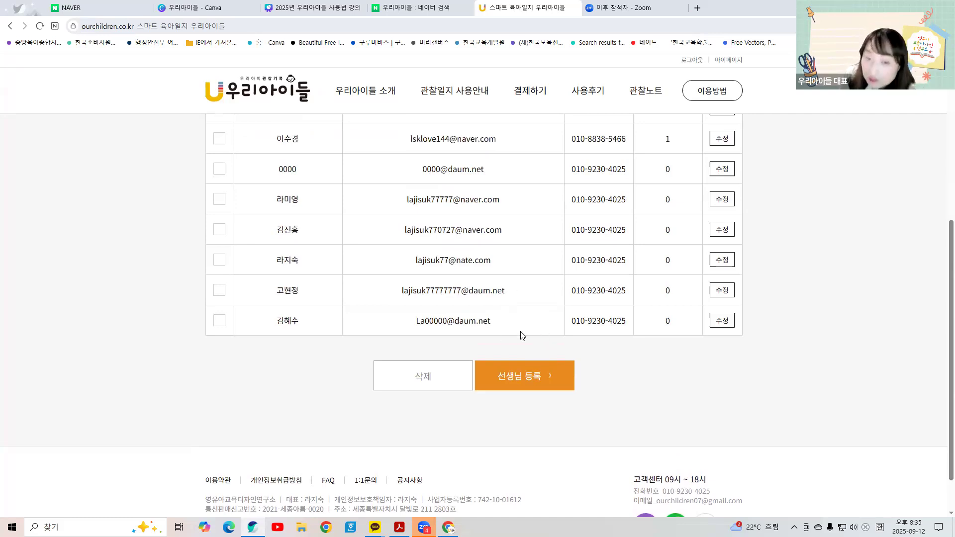
scroll(414, 321, down, 1)
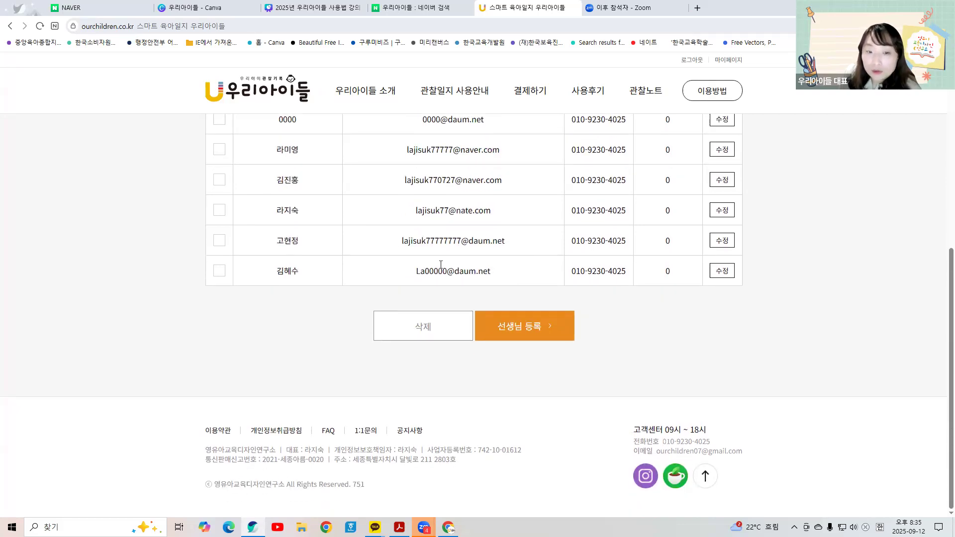
drag(412, 275, 503, 277)
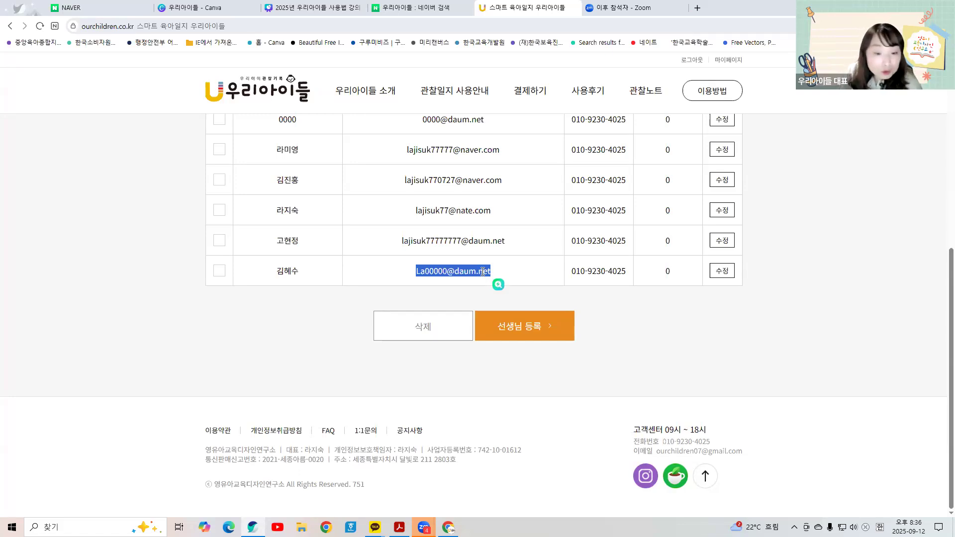
click(410, 430)
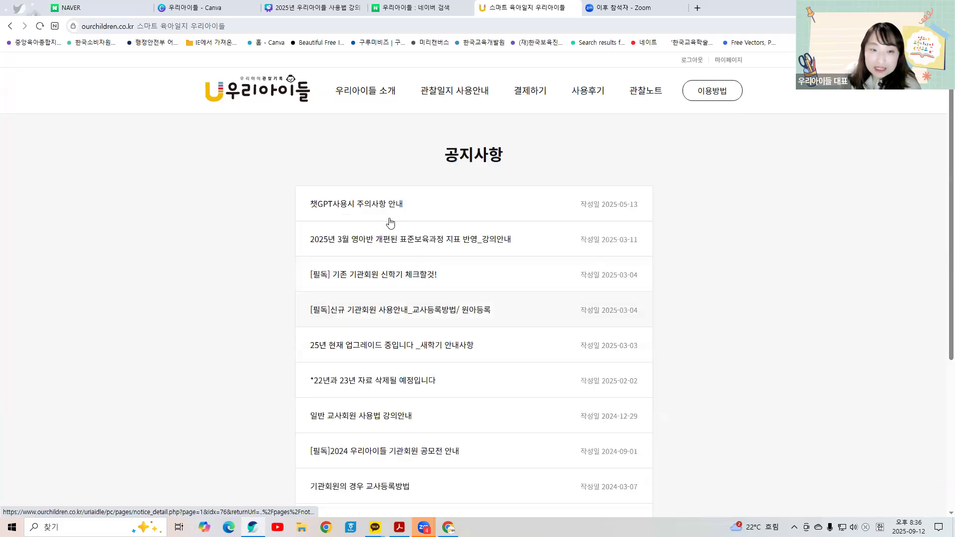
scroll(439, 275, down, 1)
click(438, 259)
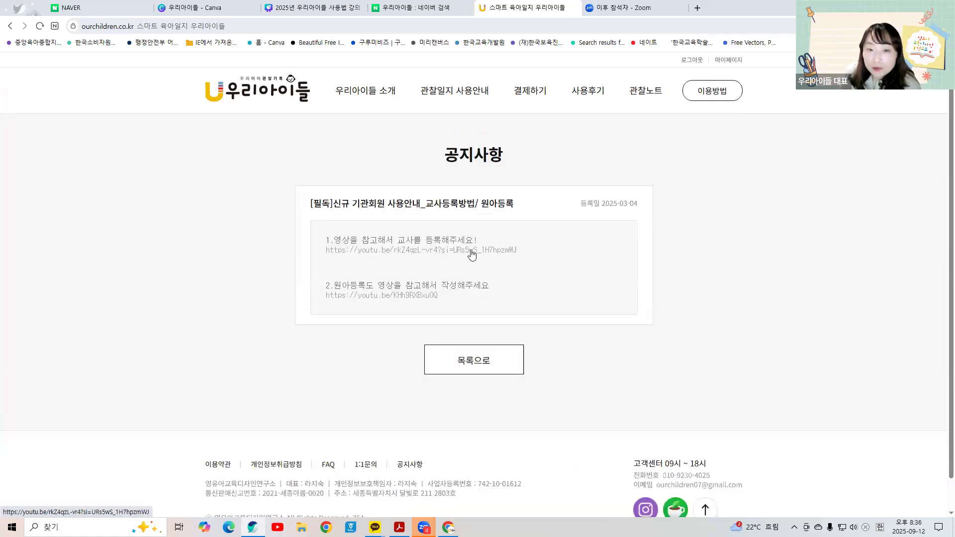
click(11, 28)
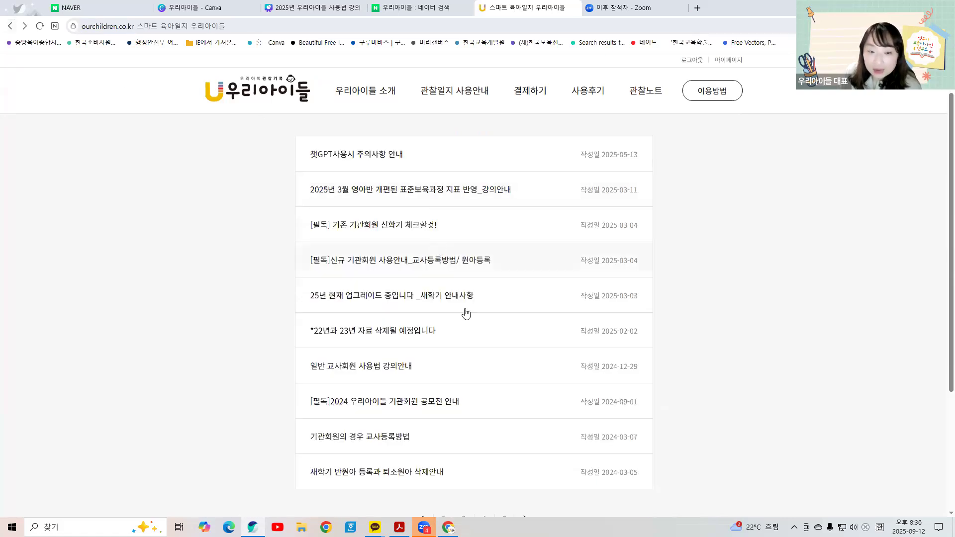
click(379, 436)
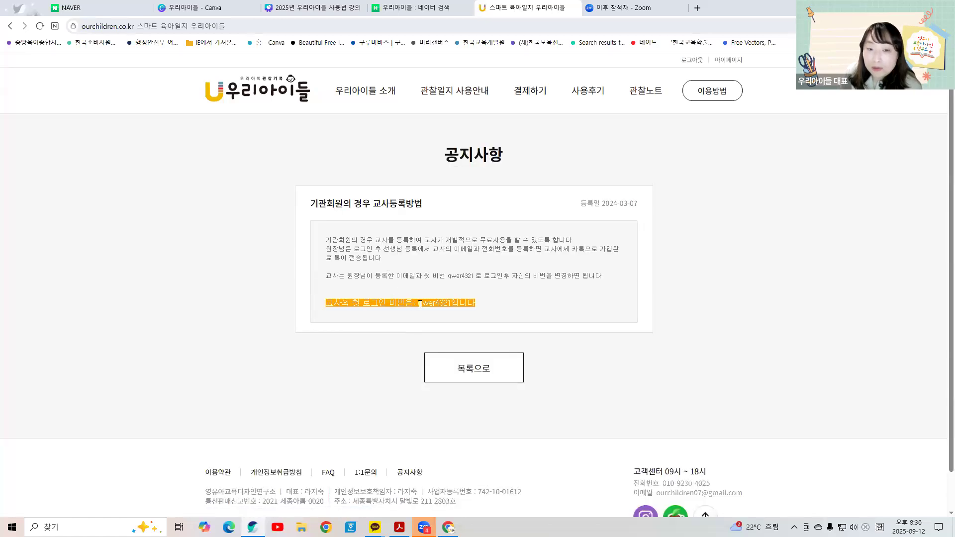
drag(420, 304, 452, 303)
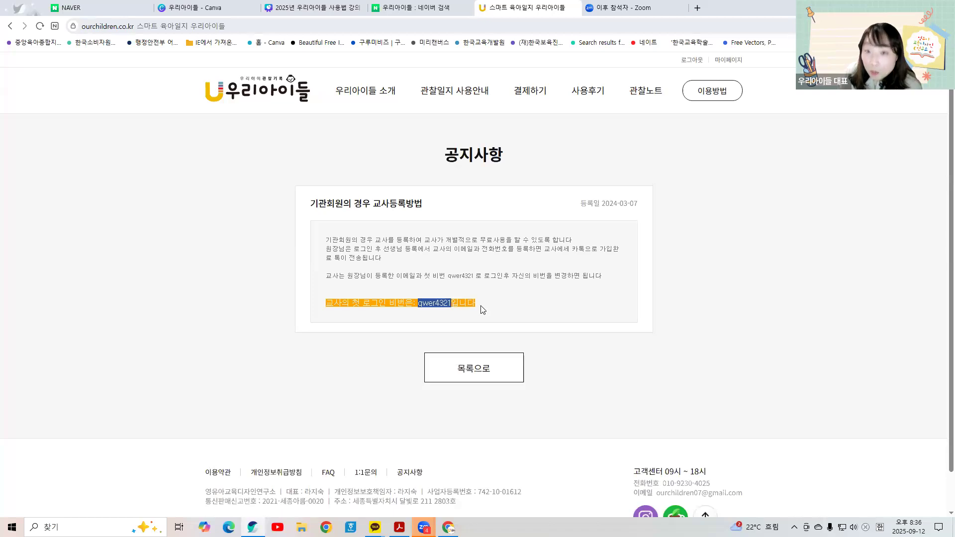
click(9, 27)
click(10, 27)
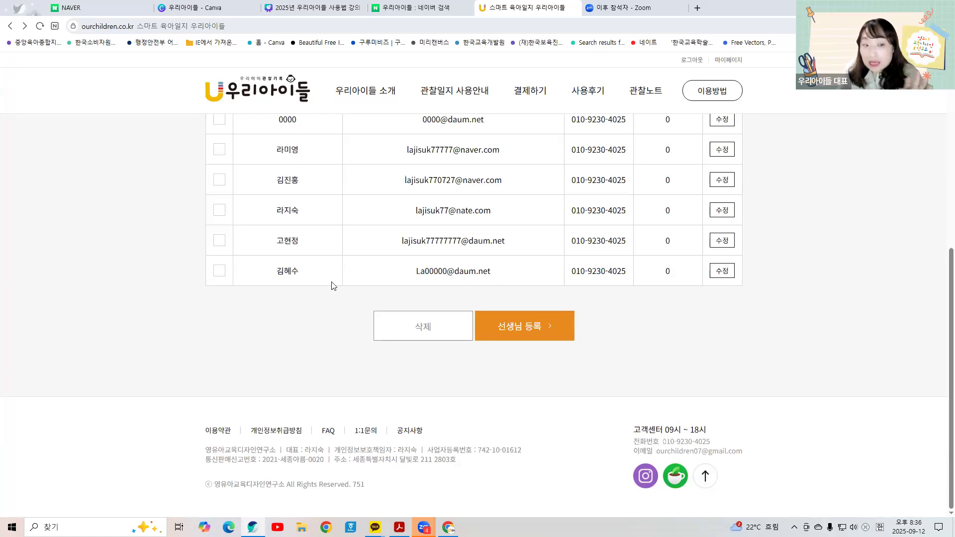
Step: Note the latest teacher's name and e-mail, and open her record for editing
double_click(290, 272)
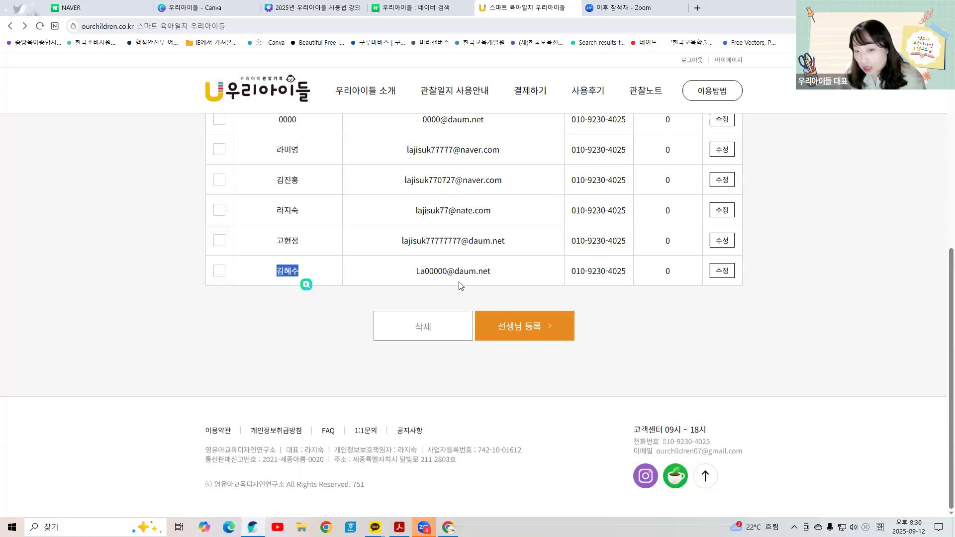
drag(406, 275, 554, 277)
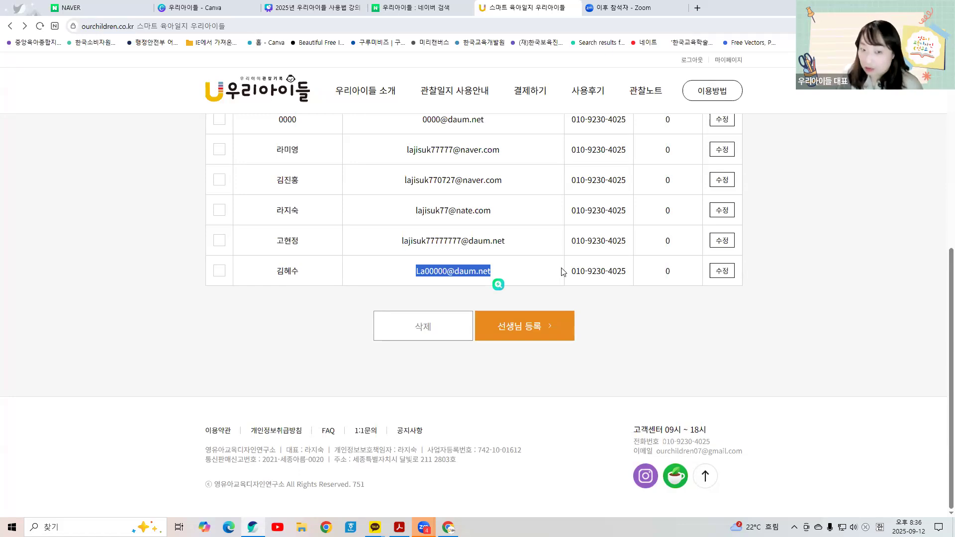
click(712, 272)
Step: Replace the teacher name with a new Korean name and append 3 to the e-mail ID
click(340, 204)
key(BackSpace)
key(BackSpace)
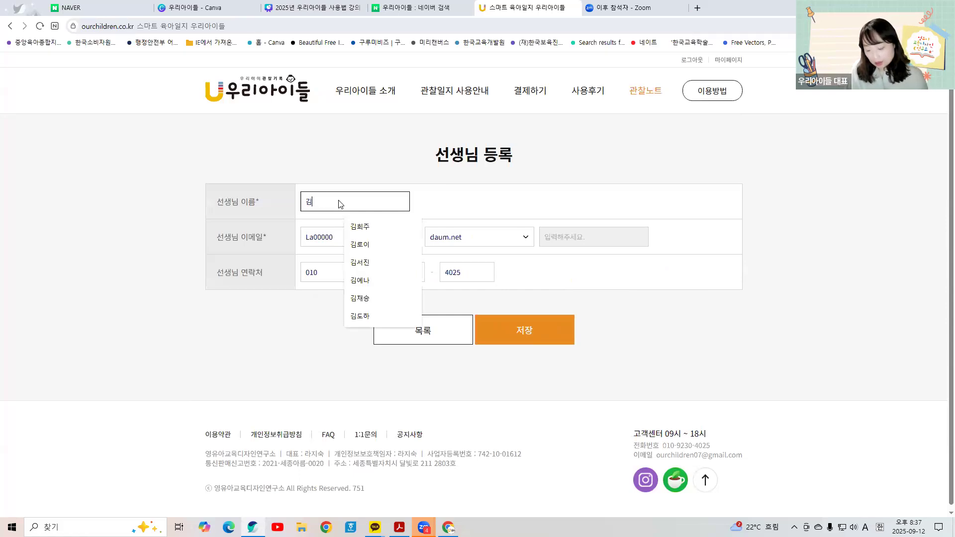
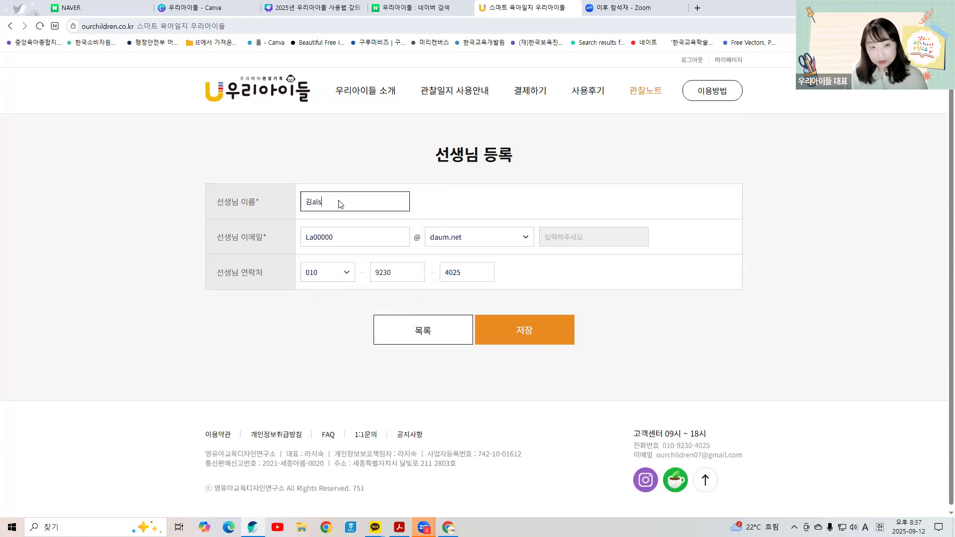
key(BackSpace)
key(BackSpace)
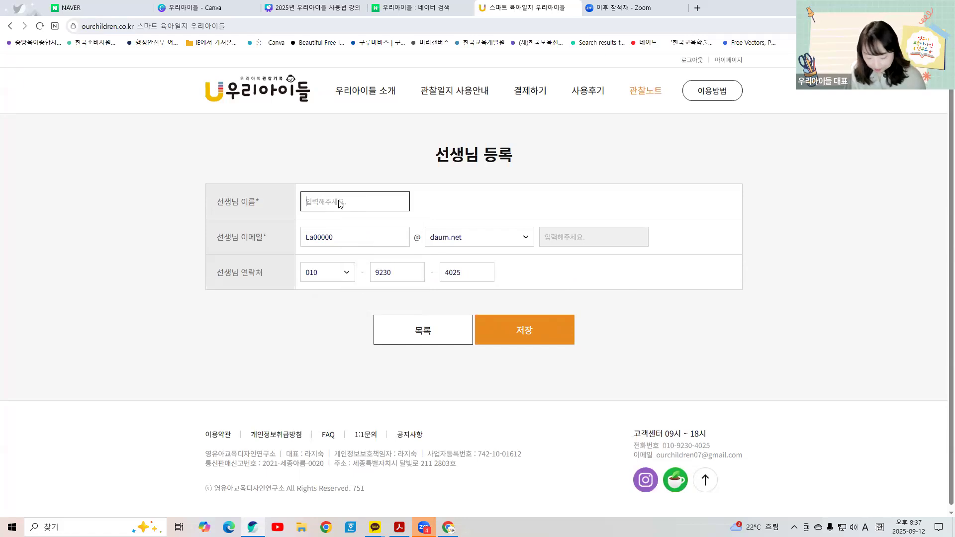
key(BackSpace)
key(BackSpace)
key(BackSpace)
key(BackSpace)
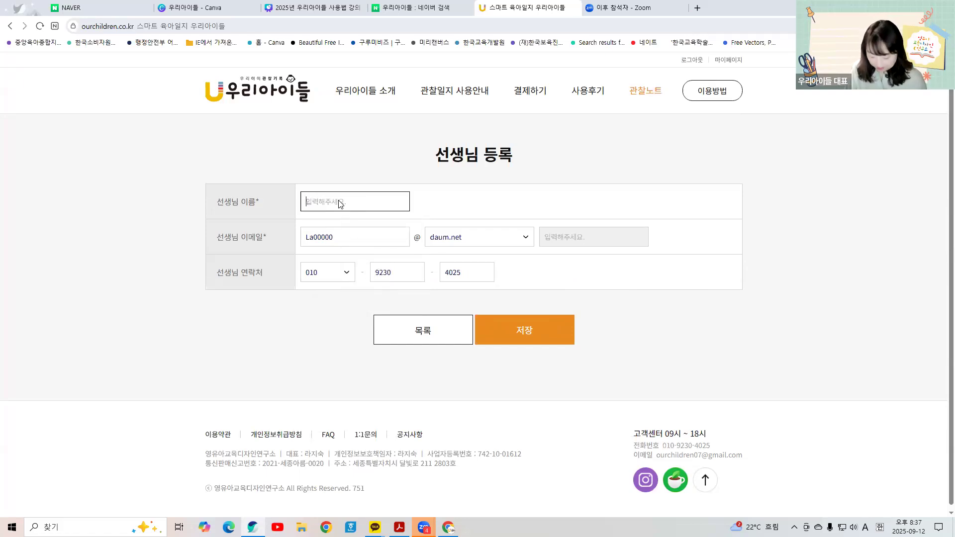
key(Hangul)
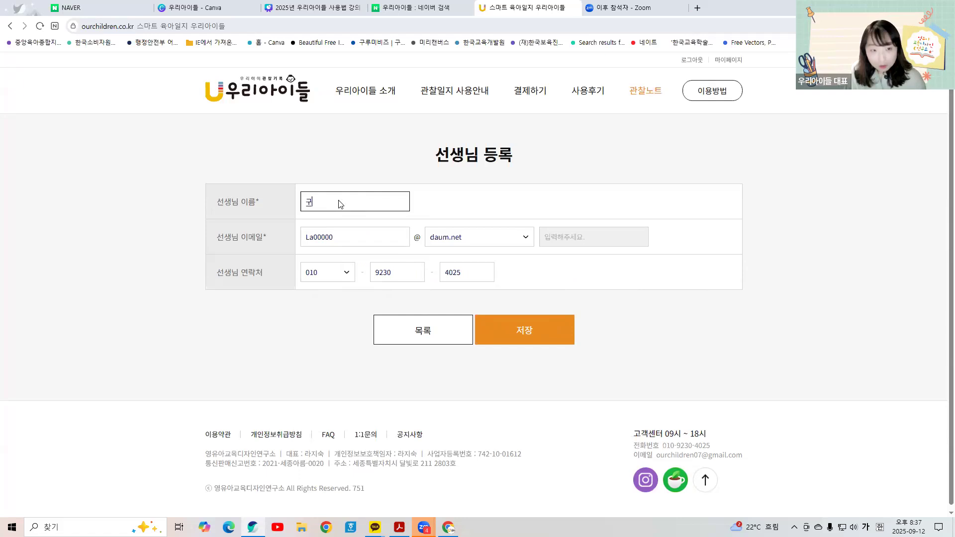
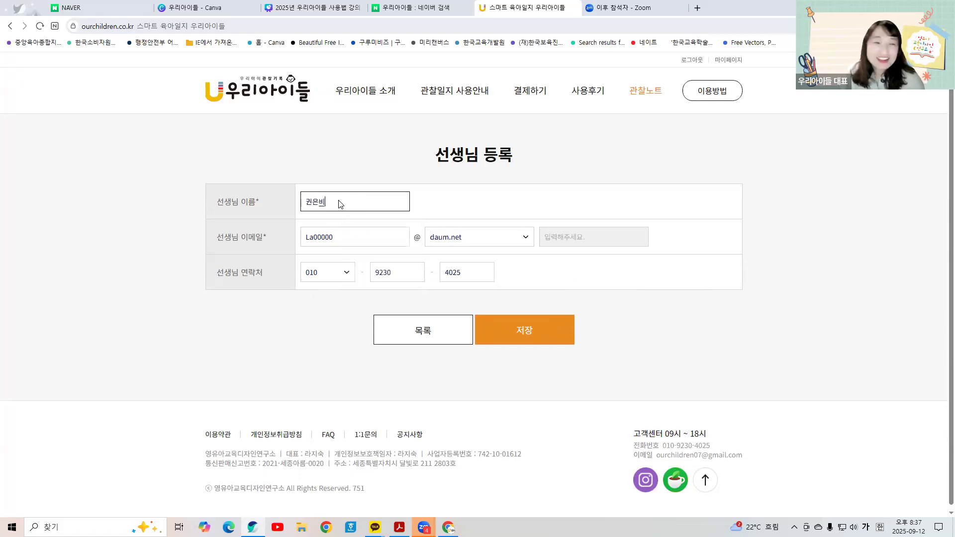
click(344, 237)
text(3)
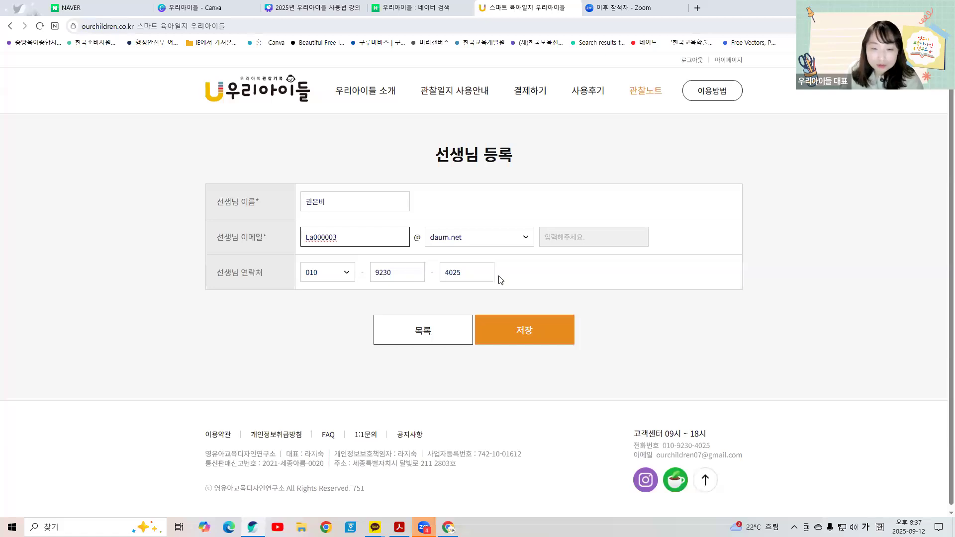
click(569, 340)
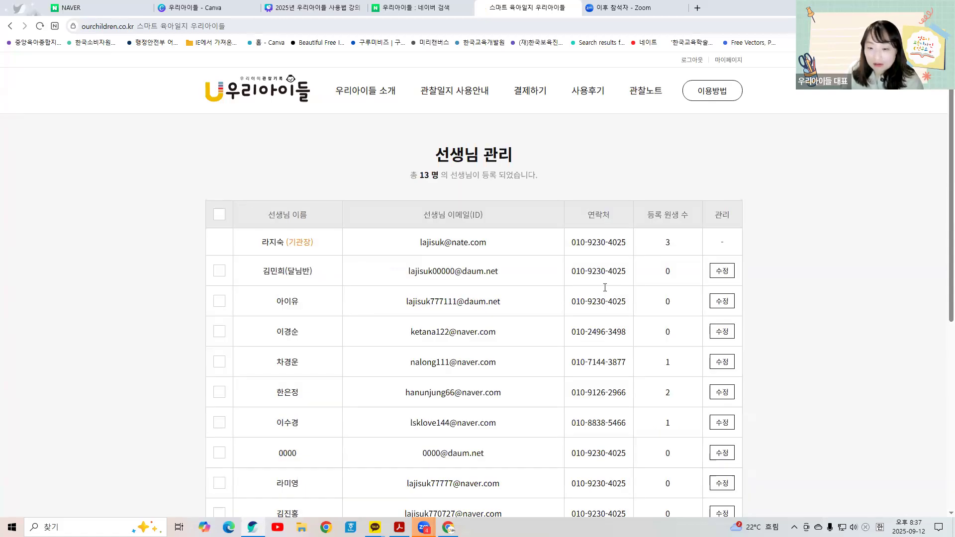
scroll(597, 296, down, 5)
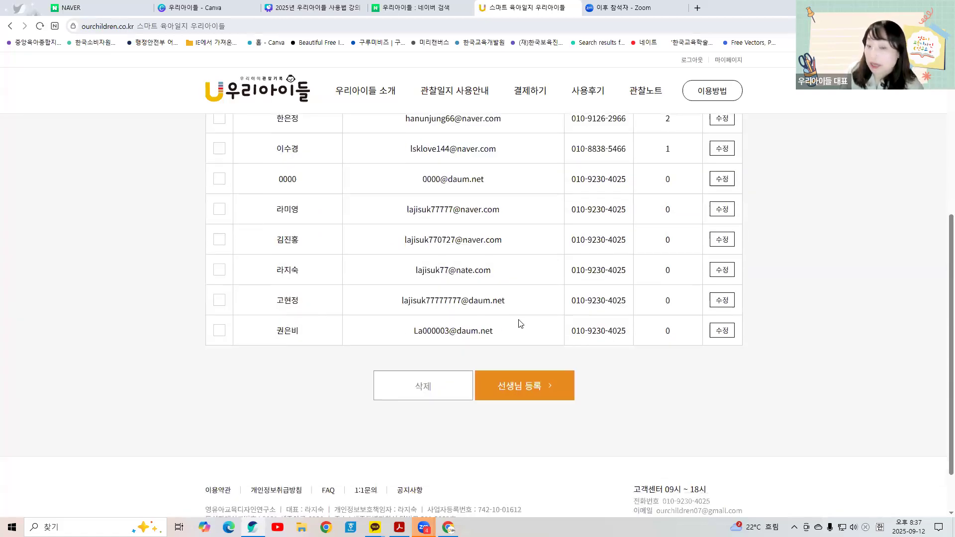
scroll(518, 308, down, 1)
drag(413, 311, 499, 311)
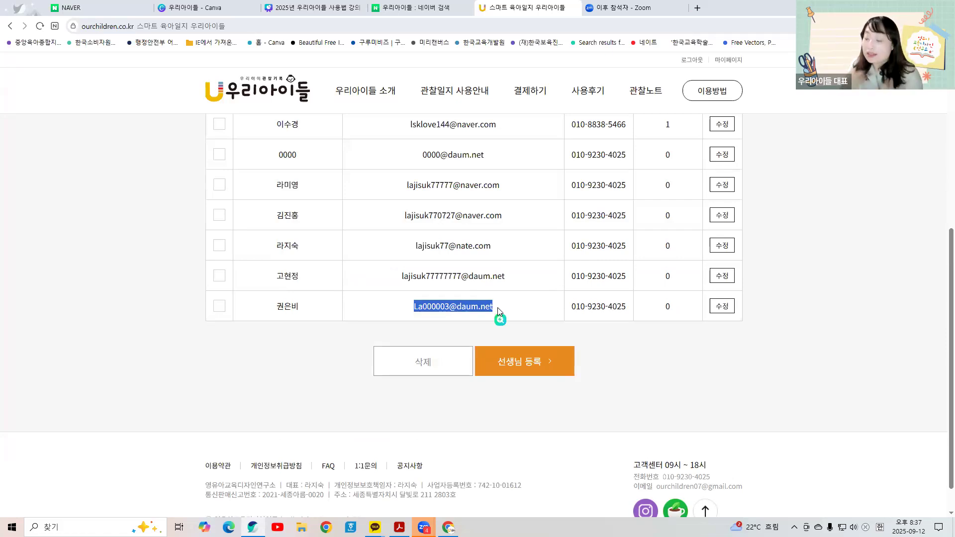
scroll(499, 311, up, 1)
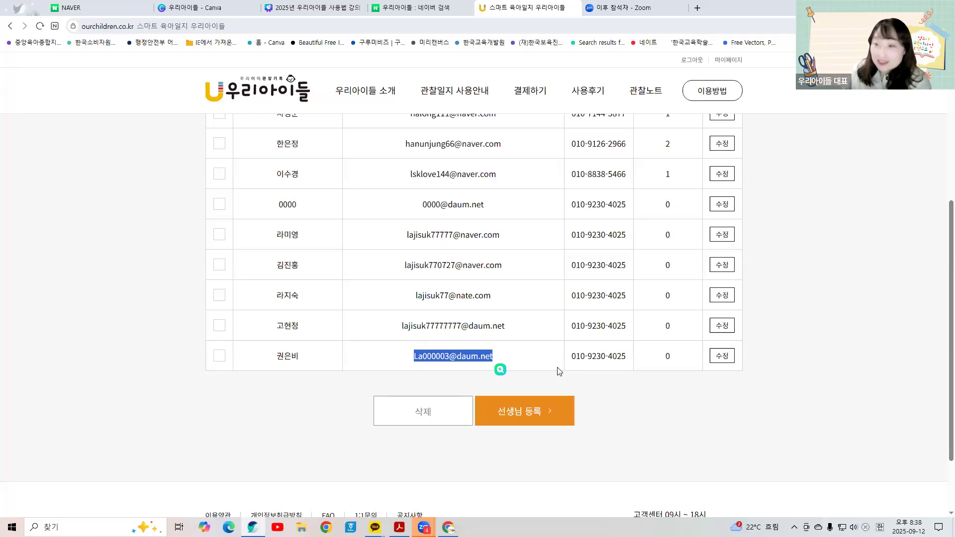
click(547, 357)
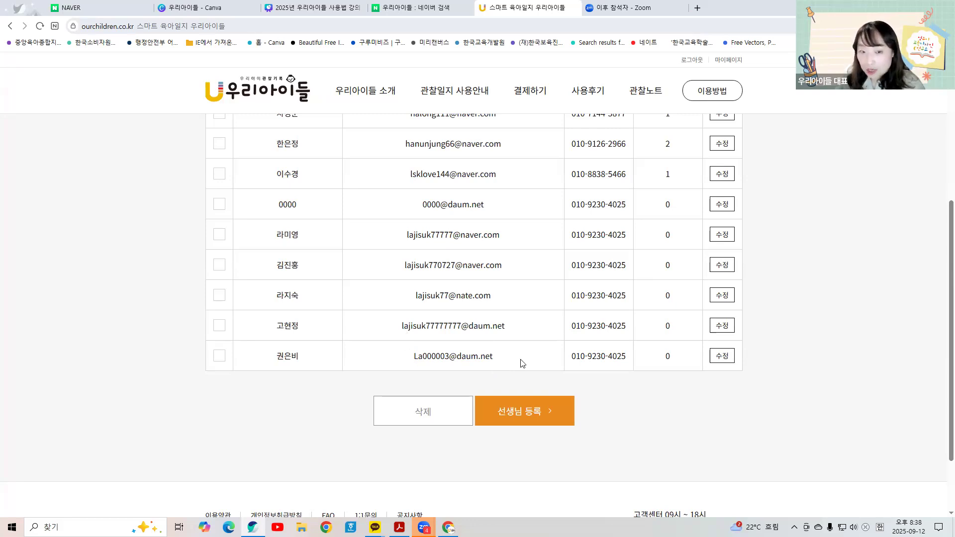
drag(404, 349, 501, 352)
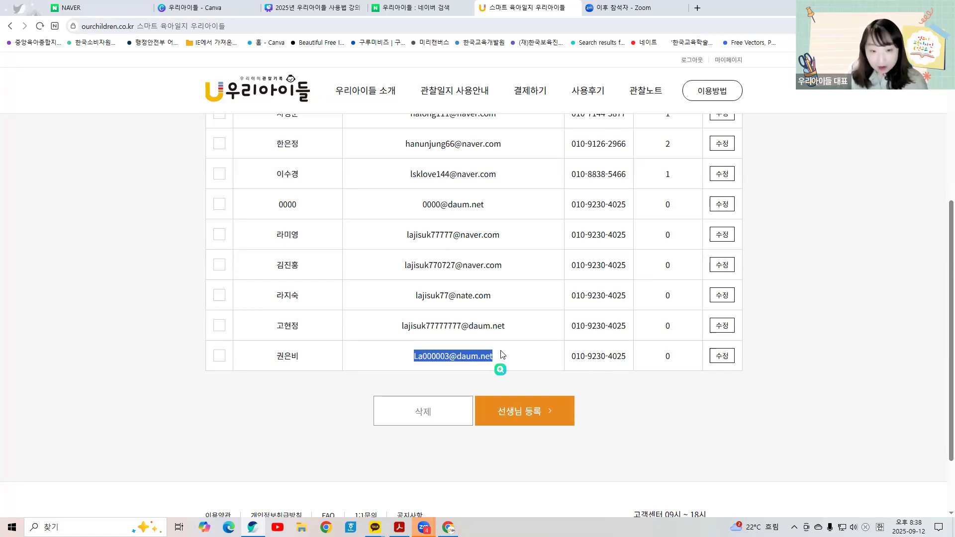
key(alt+Left)
key(alt+Left)
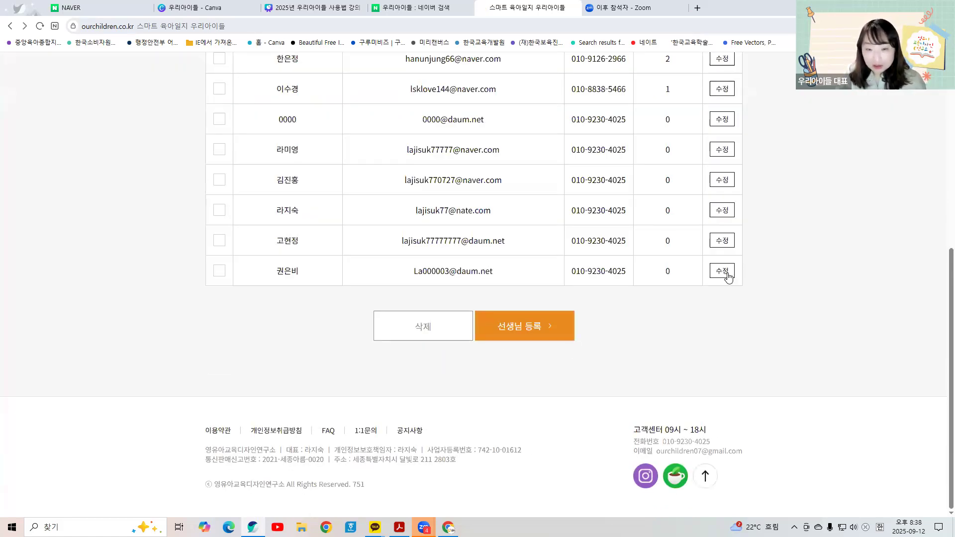
Step: Retype the last teacher's e-mail username with a new ID before daum.net
click(721, 270)
click(358, 240)
double_click(299, 243)
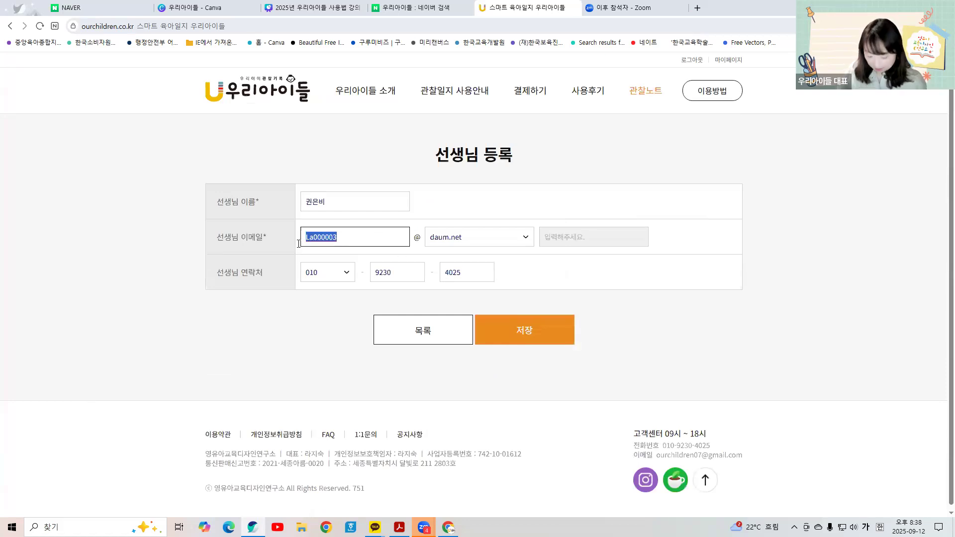
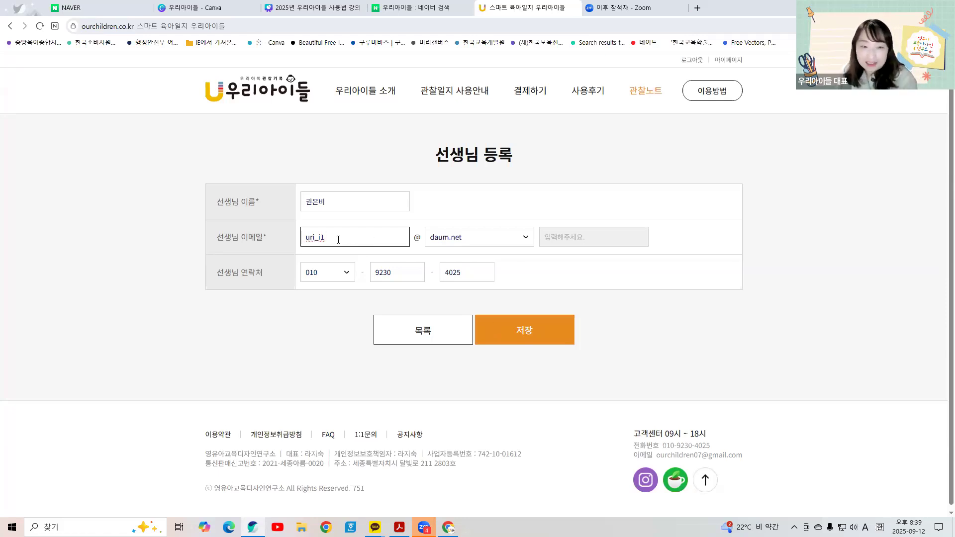
Step: Save the teacher edit and verify her new daum.net e-mail in the teacher list
click(528, 337)
scroll(502, 407, down, 5)
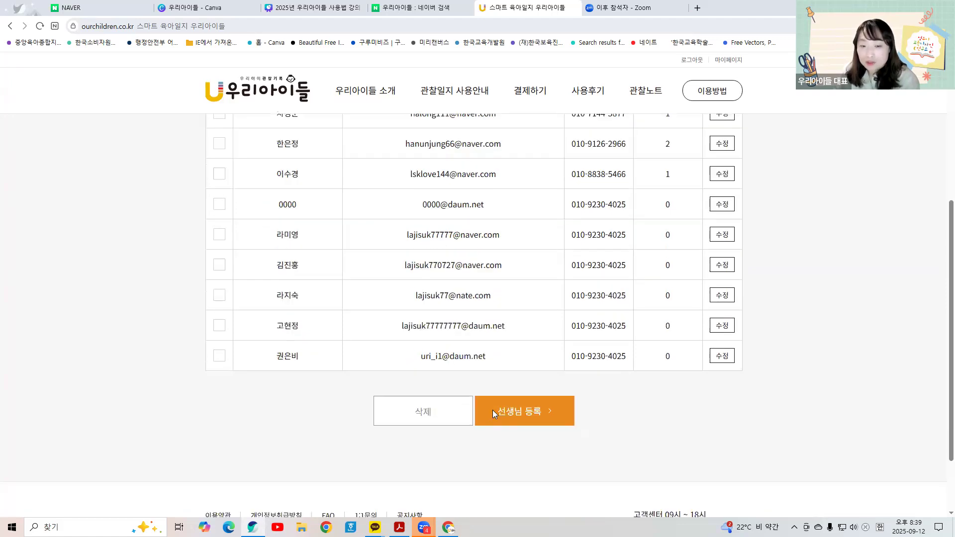
scroll(492, 409, down, 1)
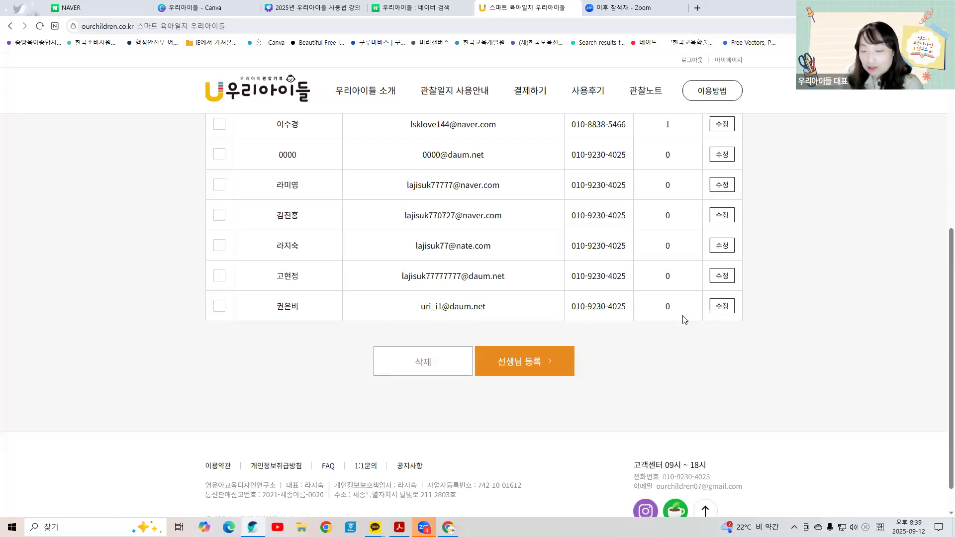
scroll(683, 318, down, 1)
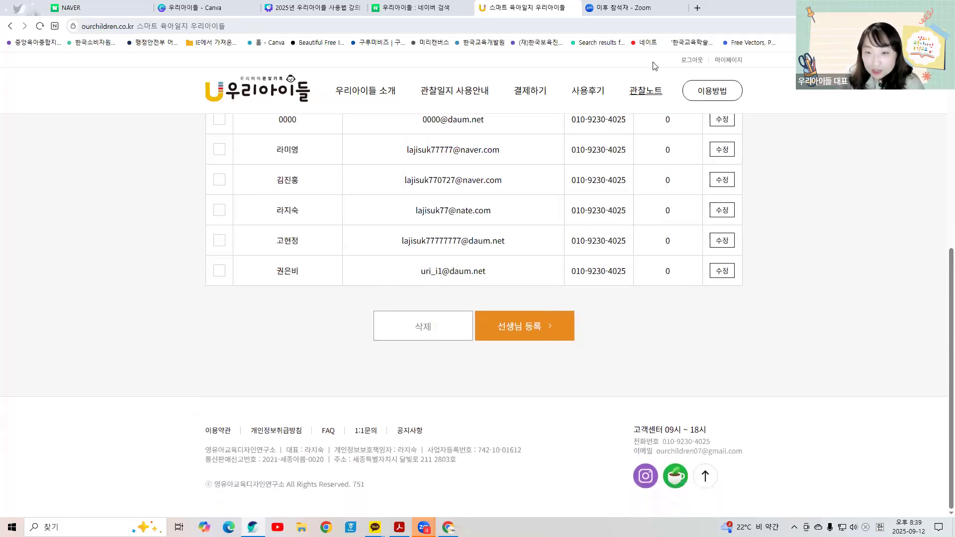
Step: Go to 원생관리 under 관찰노트 and start a new student registration
click(649, 95)
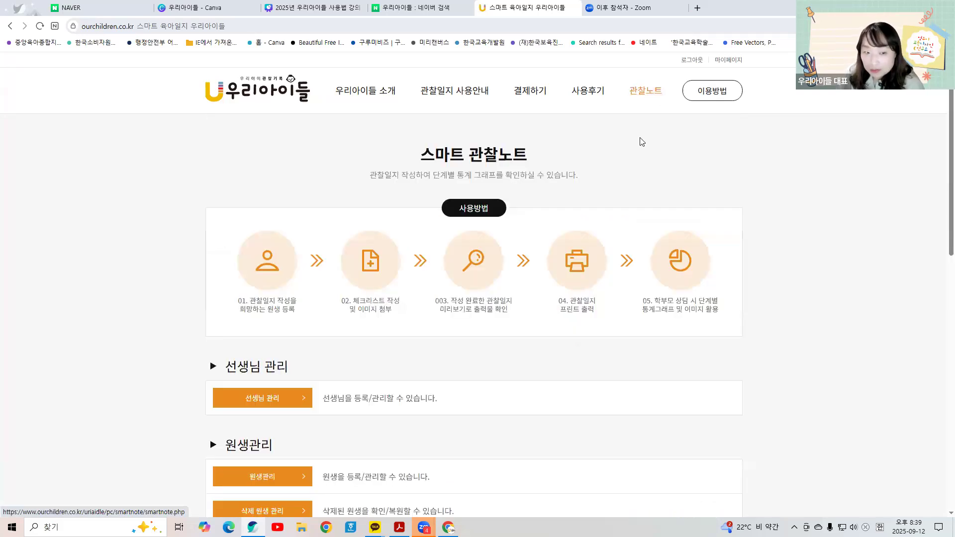
scroll(234, 263, down, 4)
click(250, 274)
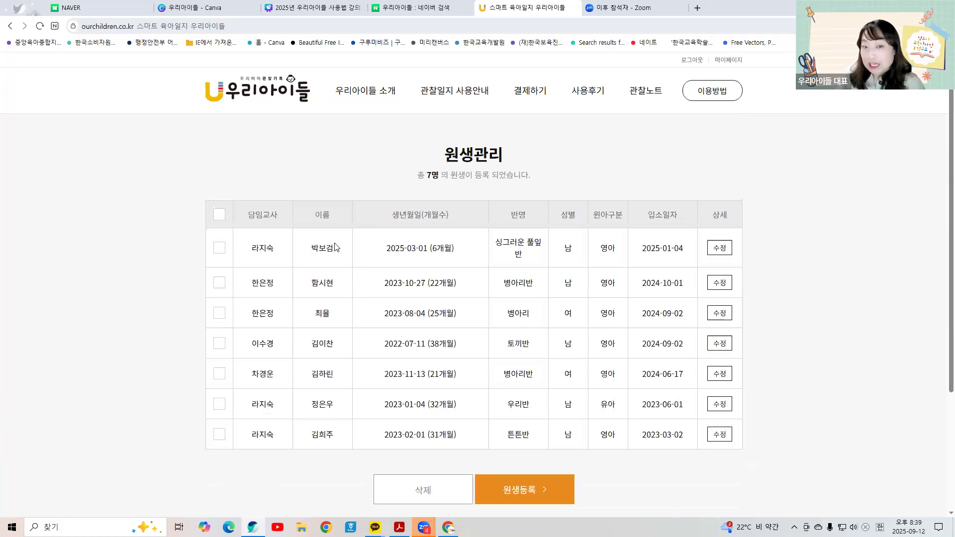
click(499, 485)
Step: Fill the daycare name as 우리어린이집 and look over the rest of the student form
click(342, 208)
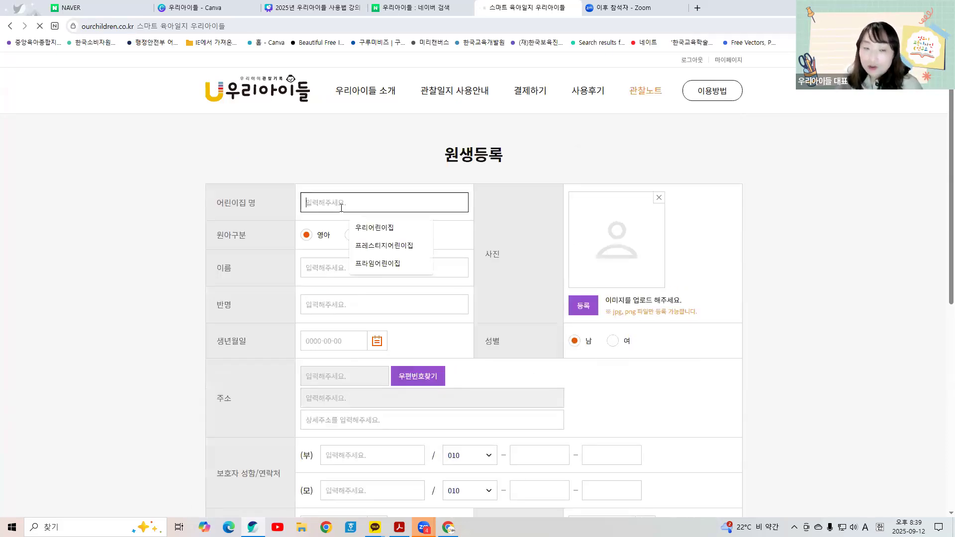
click(374, 227)
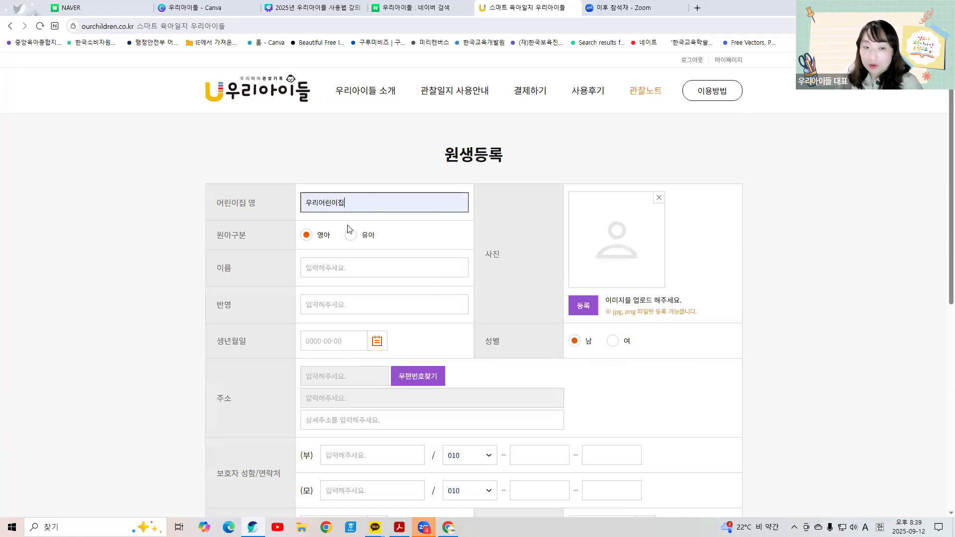
click(328, 267)
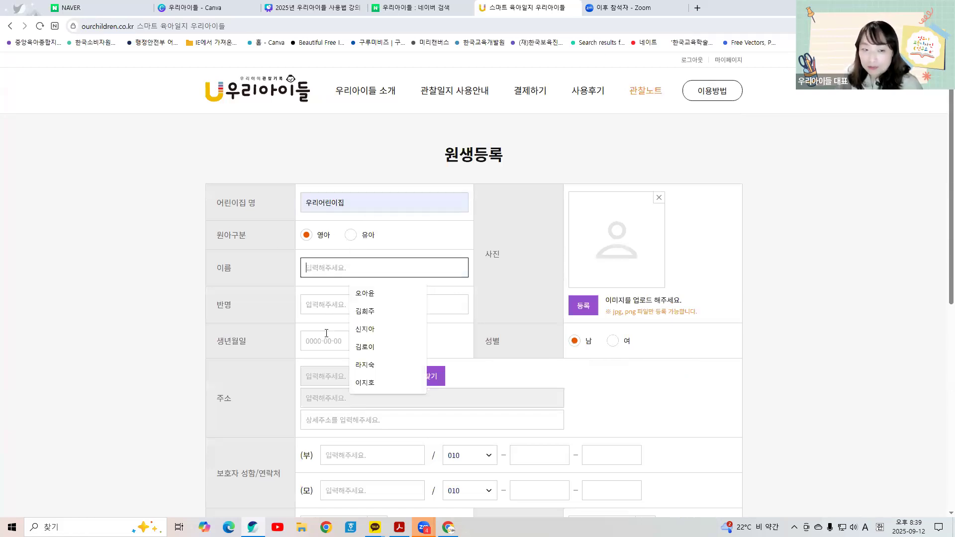
scroll(608, 298, down, 2)
scroll(607, 298, up, 2)
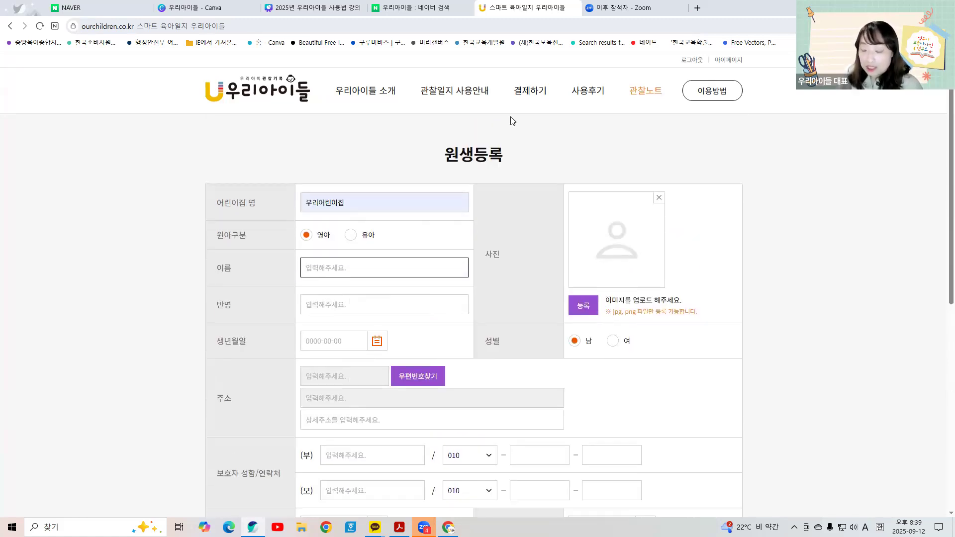
scroll(506, 186, down, 1)
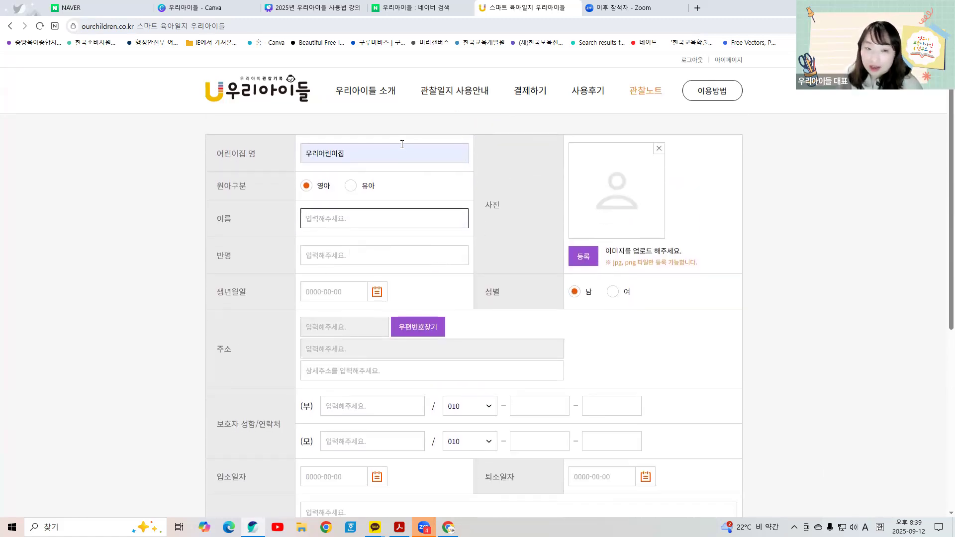
scroll(460, 311, down, 2)
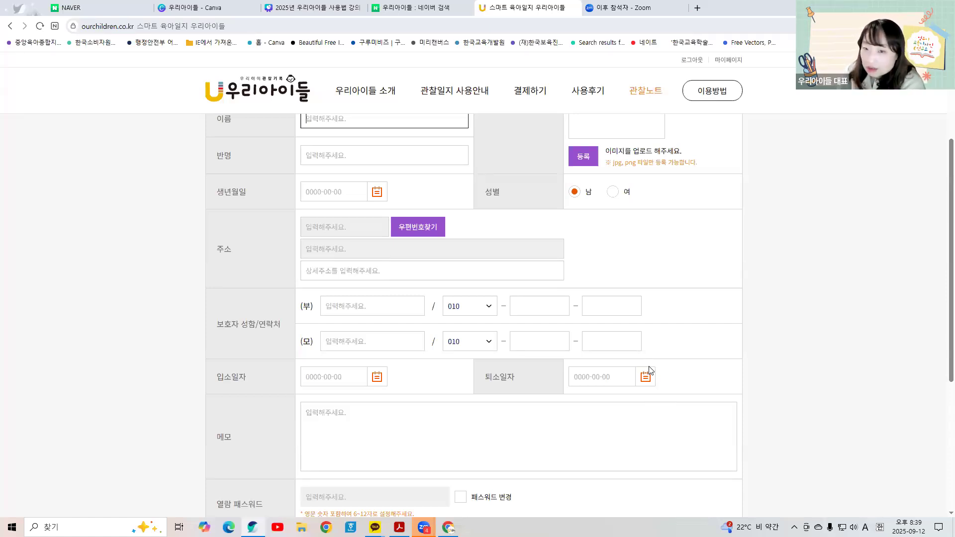
scroll(473, 330, up, 2)
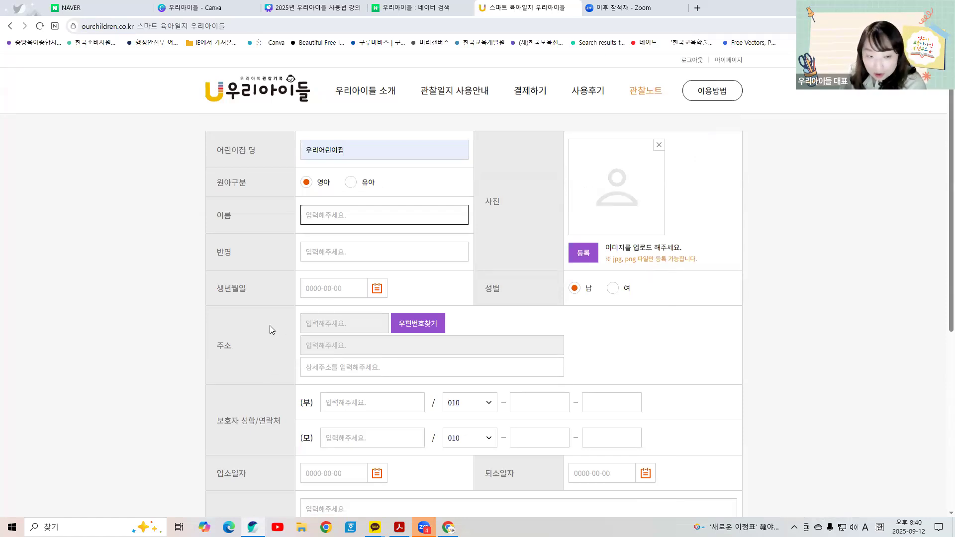
scroll(269, 328, down, 1)
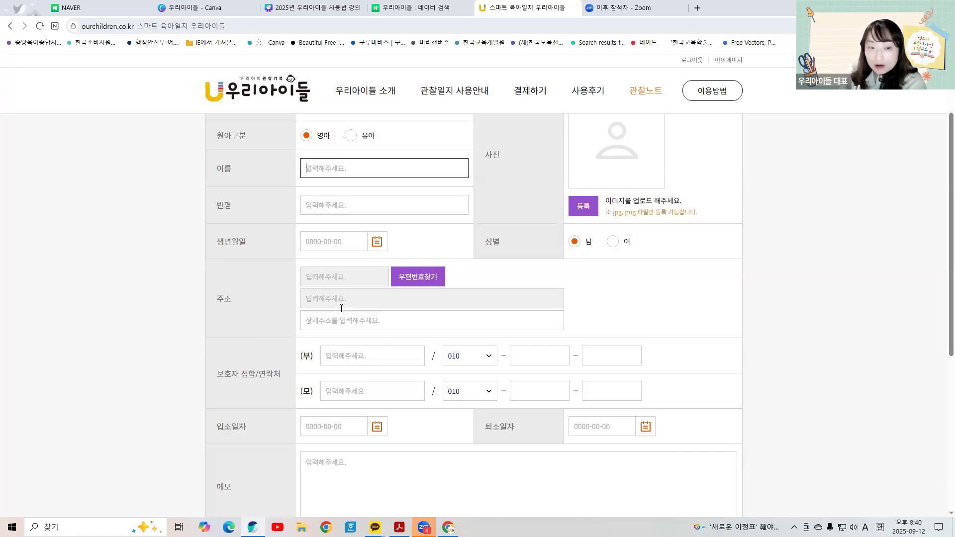
scroll(341, 308, up, 2)
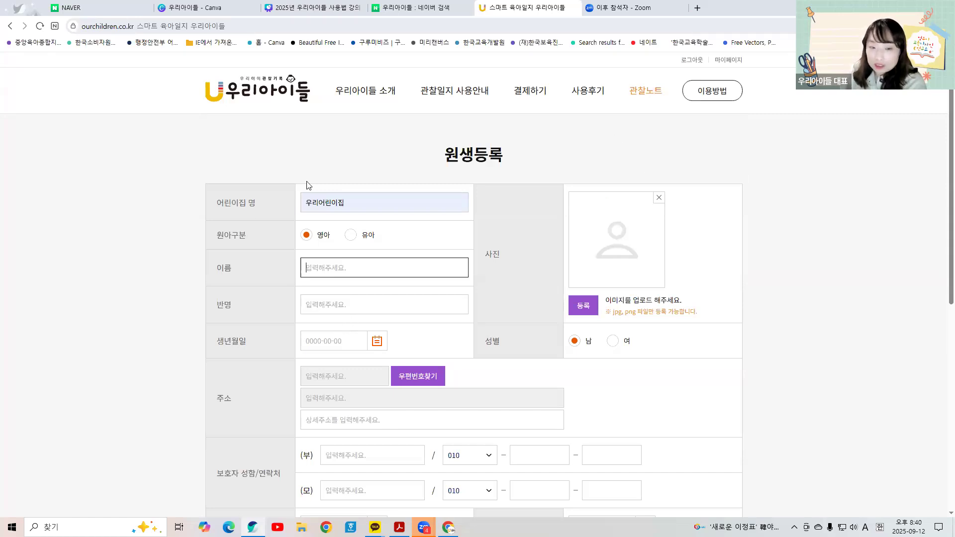
scroll(613, 293, down, 3)
Step: Autofill the father's and mother's names and father's phone 000, then abandon the form
click(343, 306)
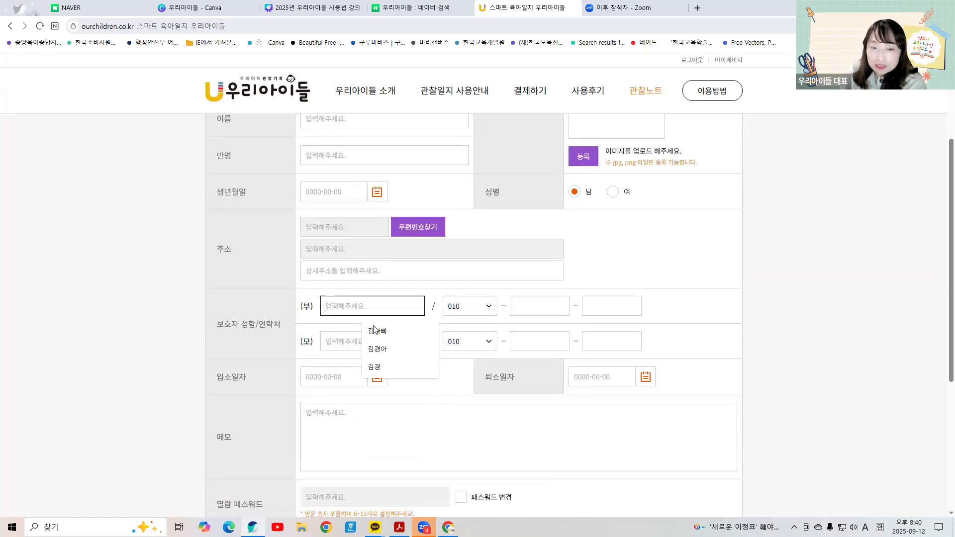
click(376, 330)
click(361, 342)
click(378, 366)
click(537, 306)
click(536, 324)
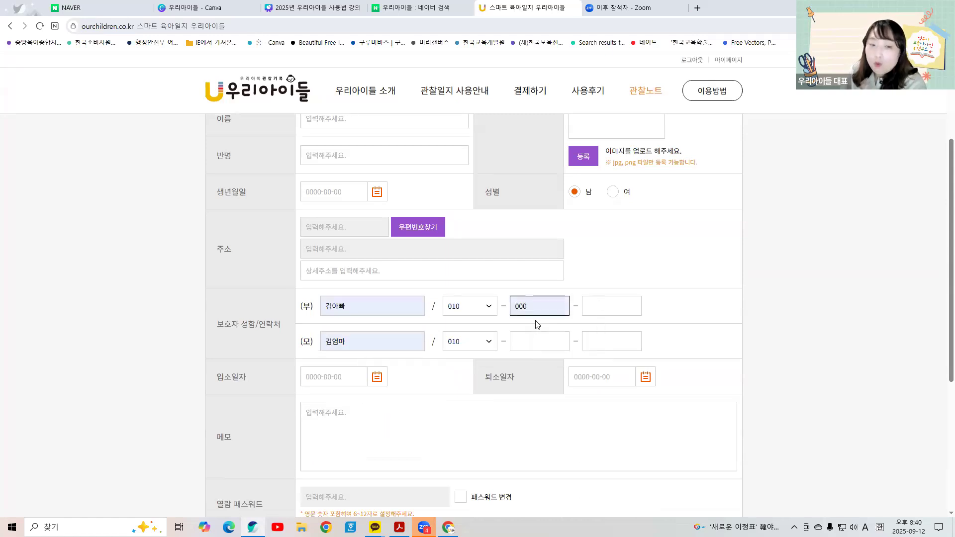
scroll(352, 317, down, 2)
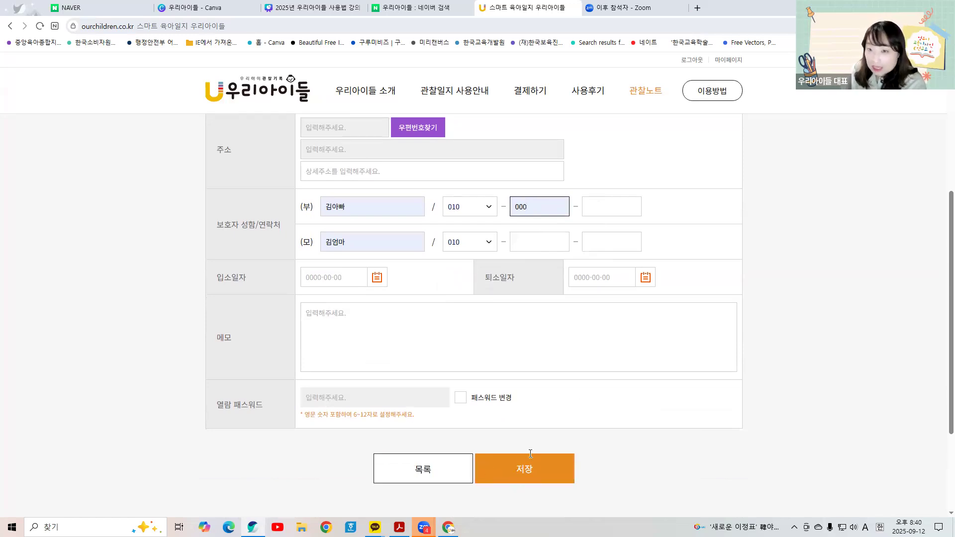
click(10, 25)
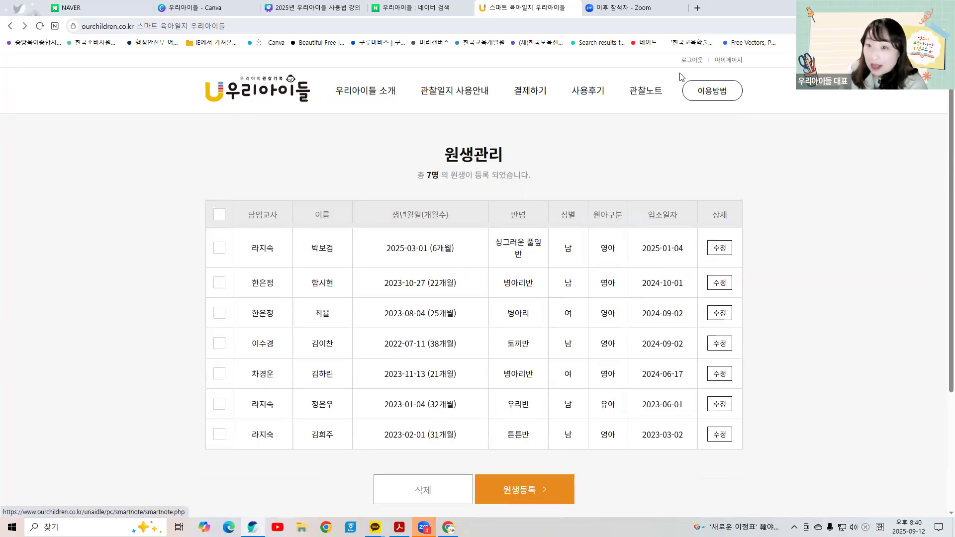
Step: View the 결제내역 on 마이페이지: 기관 월간20 valid to 2025-10-03, 19,000 card payments
click(727, 60)
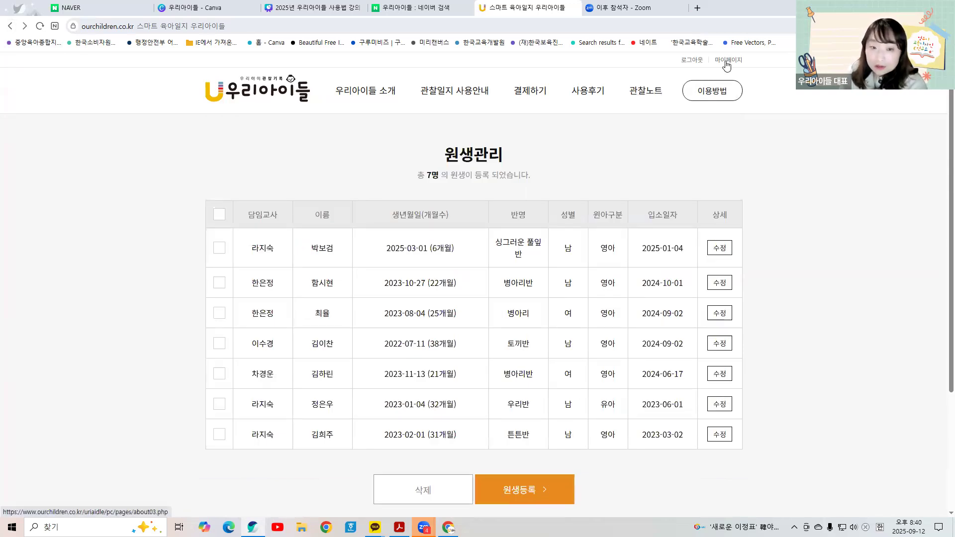
click(362, 241)
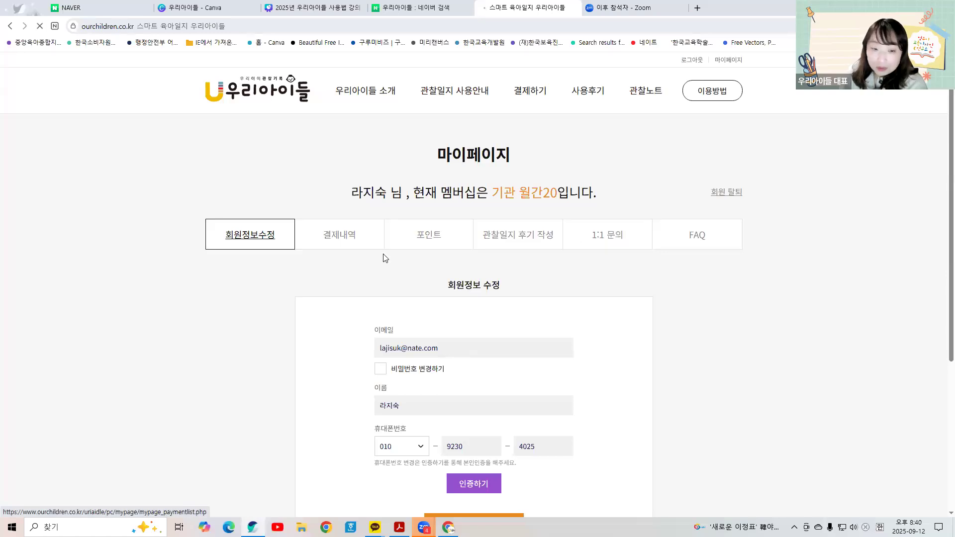
scroll(418, 257, down, 2)
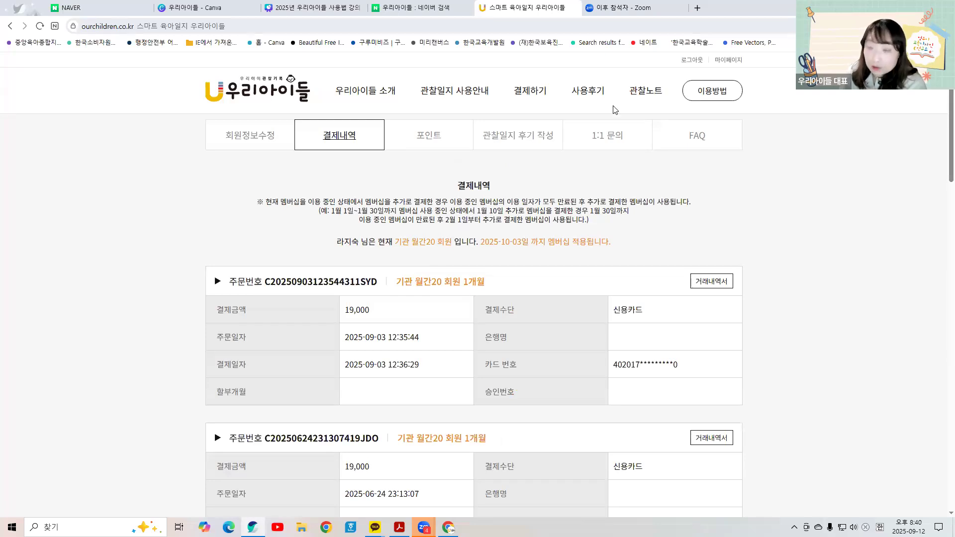
click(13, 26)
Step: Go back to the 원생관리 page listing the 7 registered children
click(12, 26)
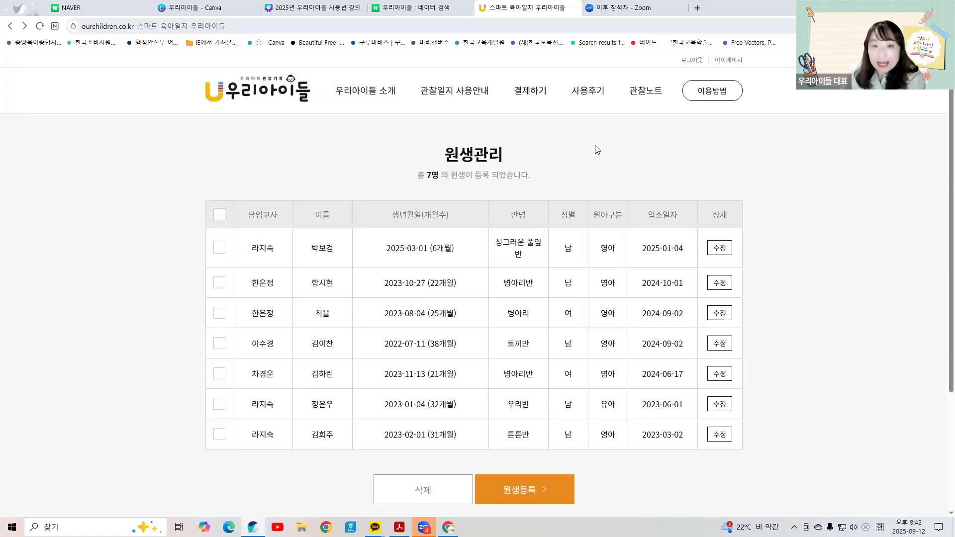
Step: Find 발달일지 on the 관찰노트 overview and open the development journal list
click(646, 92)
scroll(488, 227, down, 3)
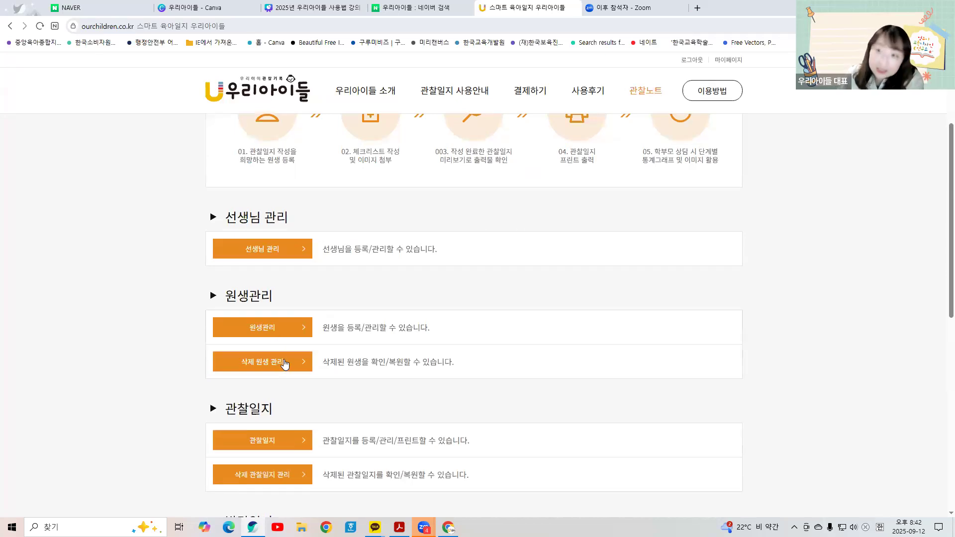
scroll(285, 364, down, 2)
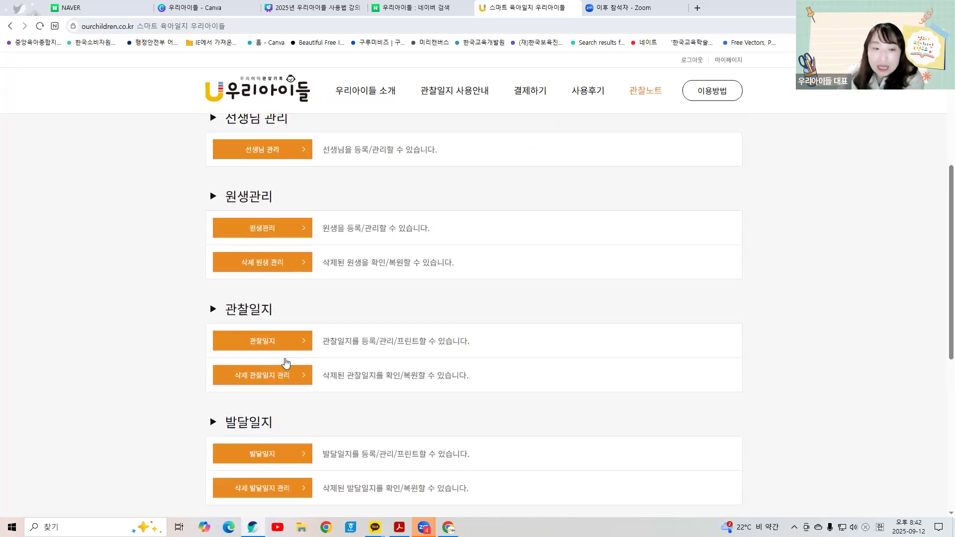
scroll(285, 363, down, 2)
scroll(281, 363, down, 3)
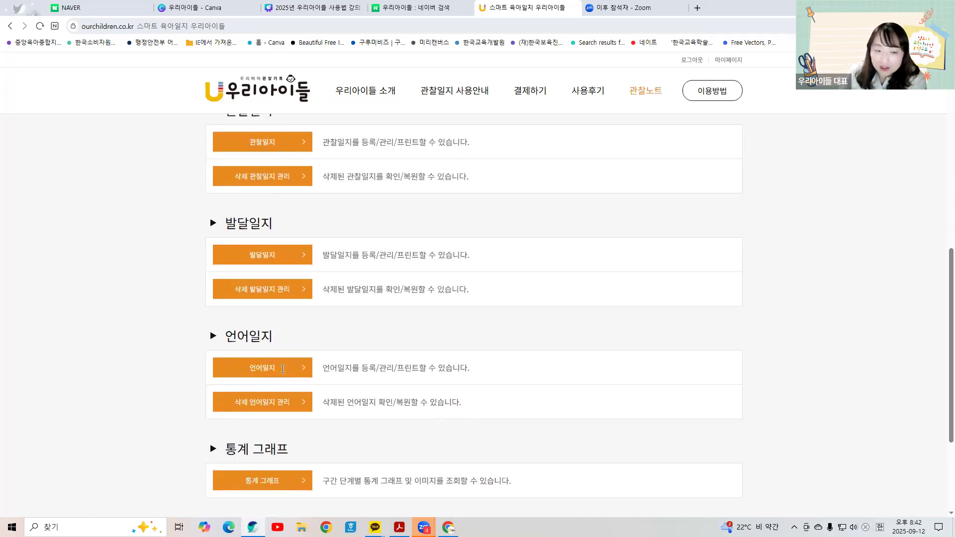
scroll(289, 387, up, 2)
scroll(290, 387, up, 3)
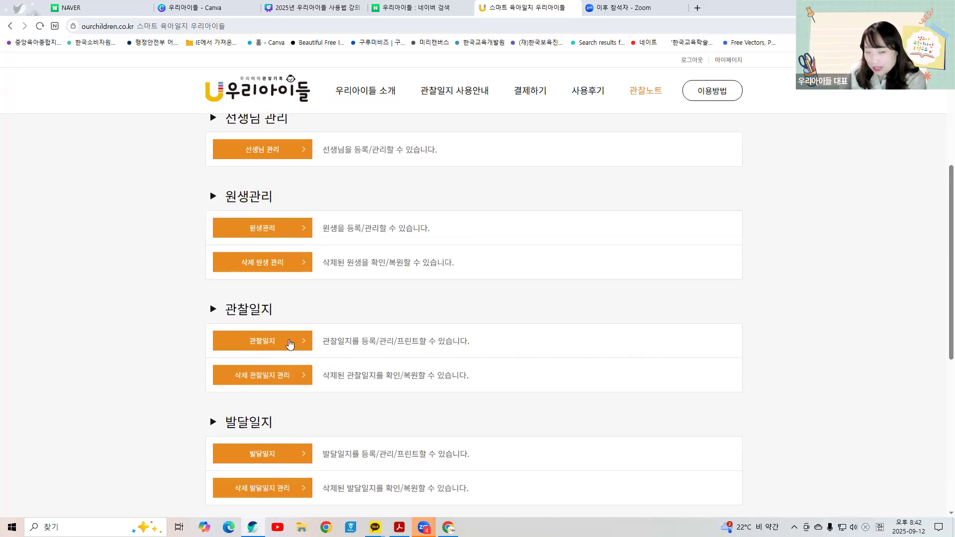
scroll(291, 345, down, 2)
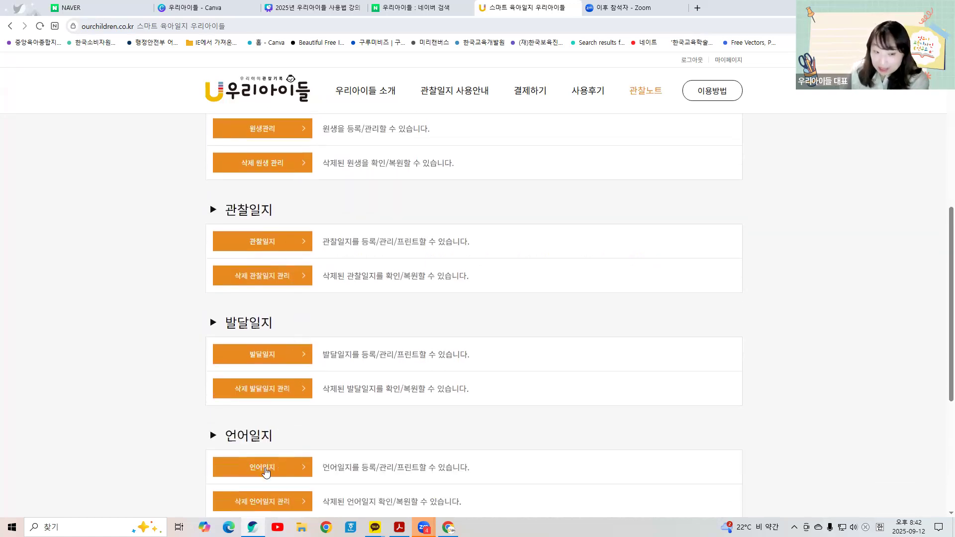
click(273, 355)
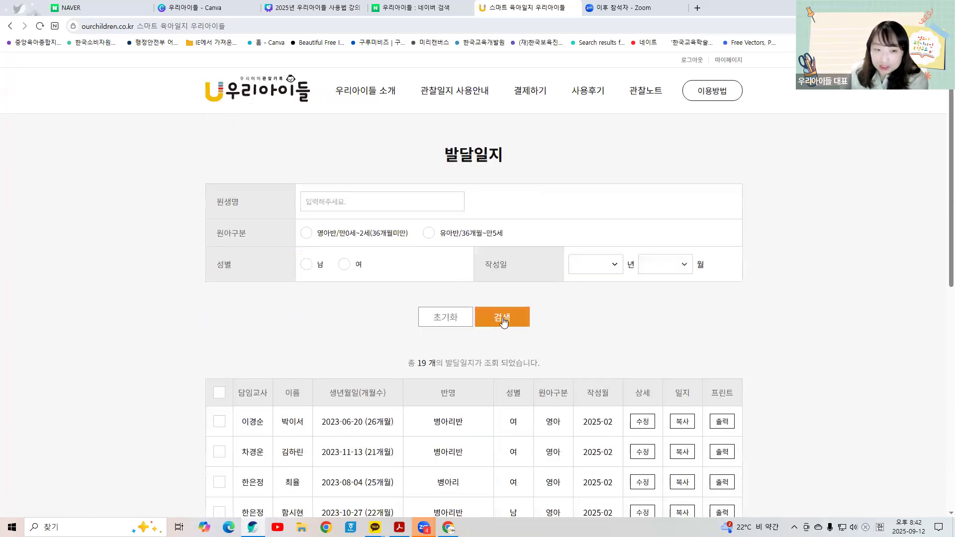
Step: Search journals by the child's name, then start a new 2025-09 발달일지 registration
click(328, 204)
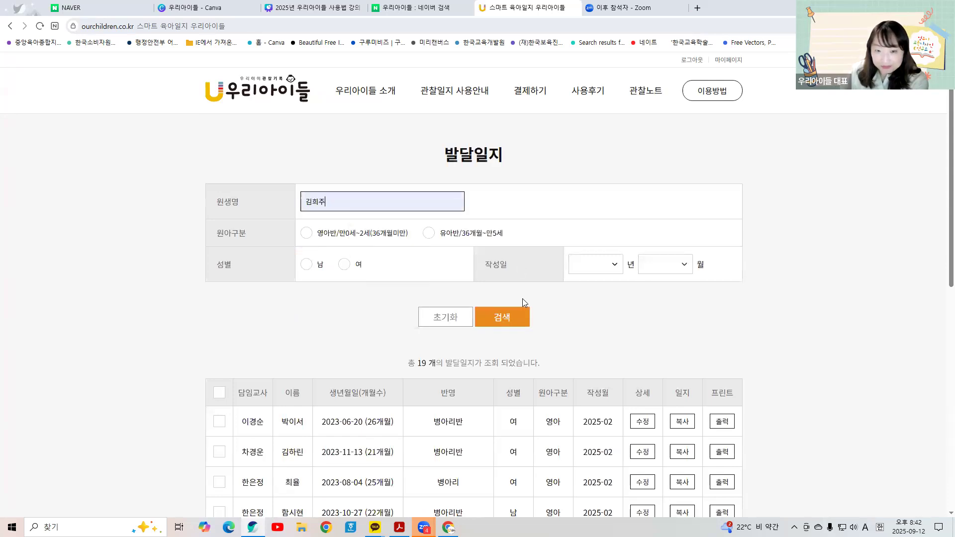
click(505, 320)
scroll(549, 317, down, 2)
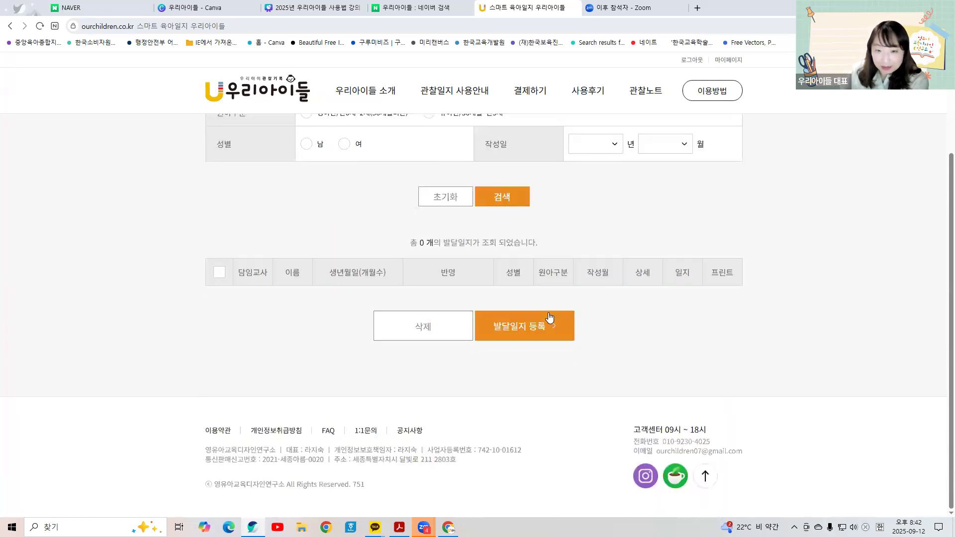
click(537, 321)
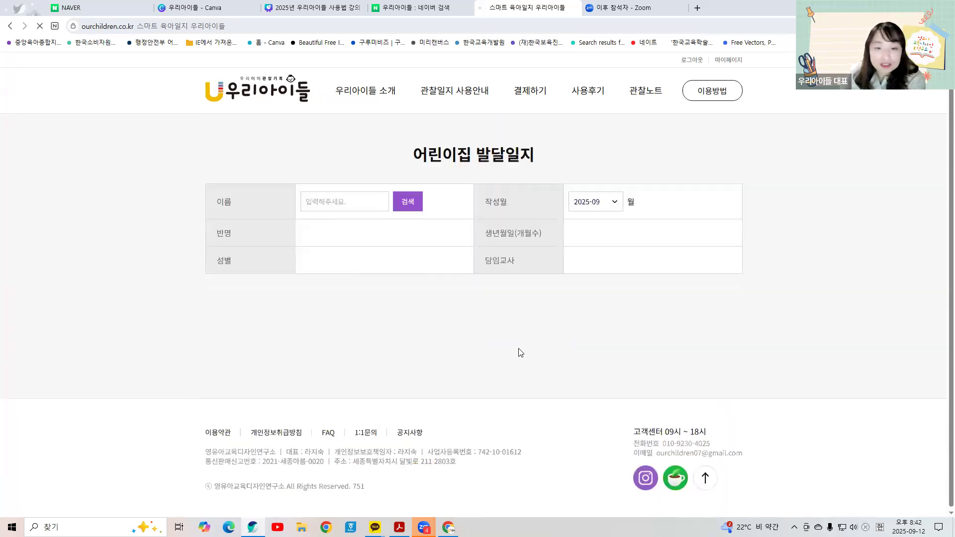
Step: Pick the child's name and load class 튼튼반, 남, 31개월 and the 4~36개월 checklist
click(353, 202)
click(348, 244)
click(408, 202)
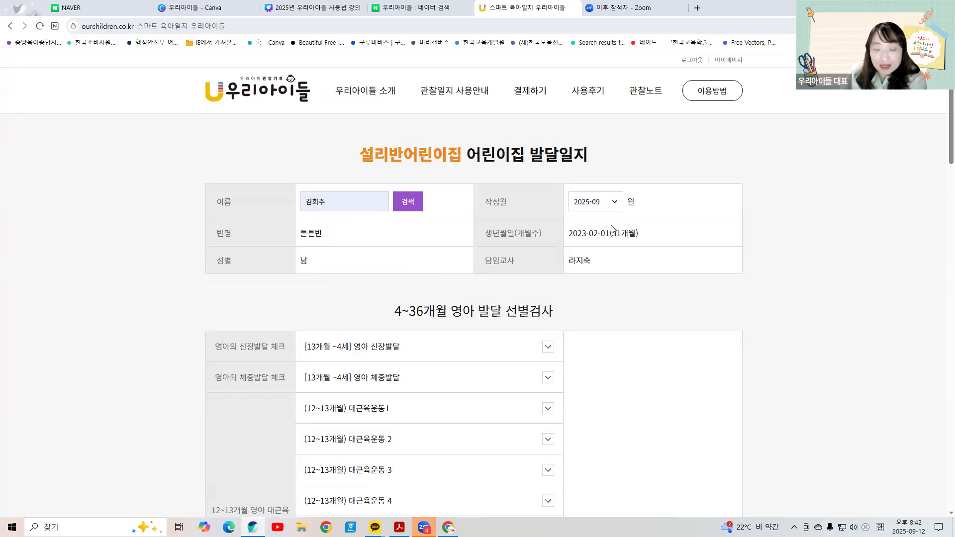
scroll(612, 229, down, 2)
scroll(378, 206, up, 2)
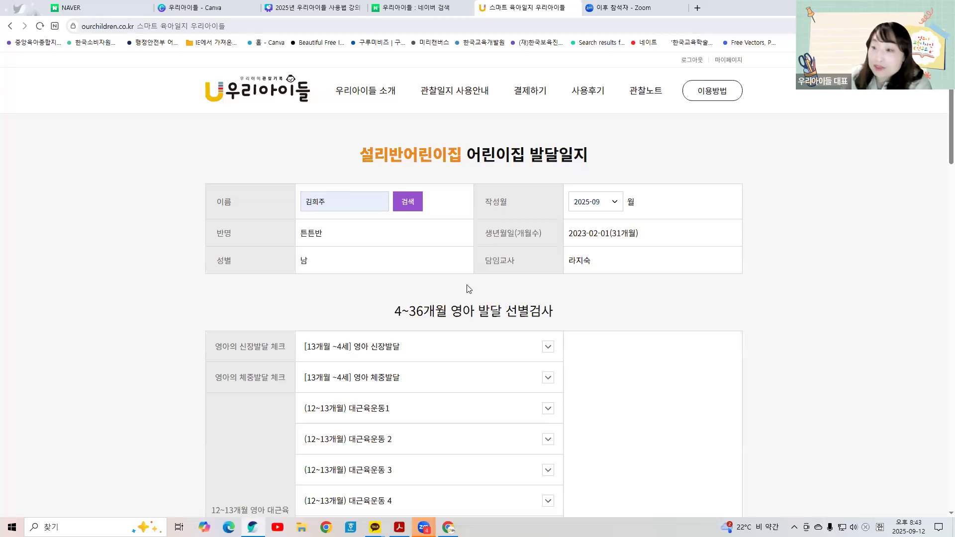
scroll(503, 316, down, 1)
scroll(501, 313, up, 1)
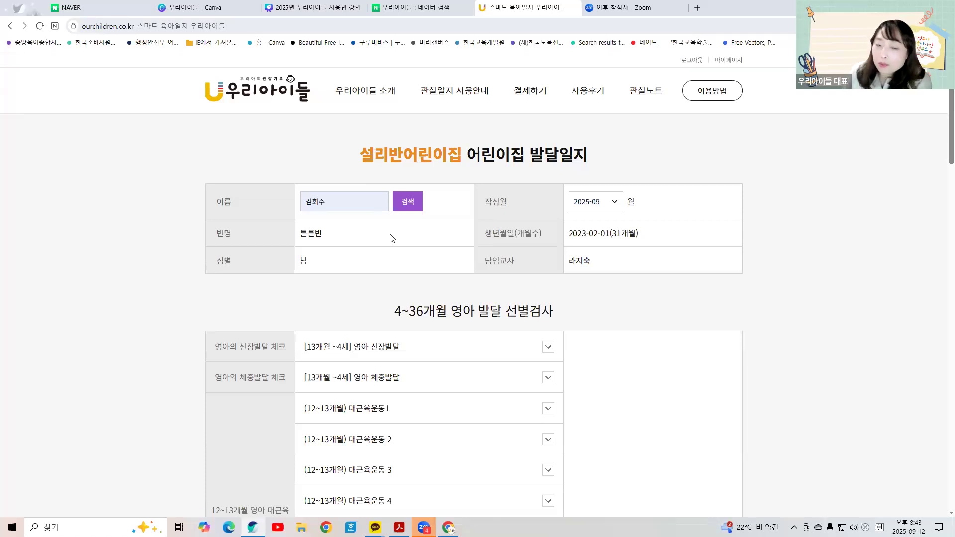
Step: Expand 대근육운동1 and 대근육운동 2 to review their 12~13개월 answer choices
scroll(427, 237, down, 4)
click(445, 207)
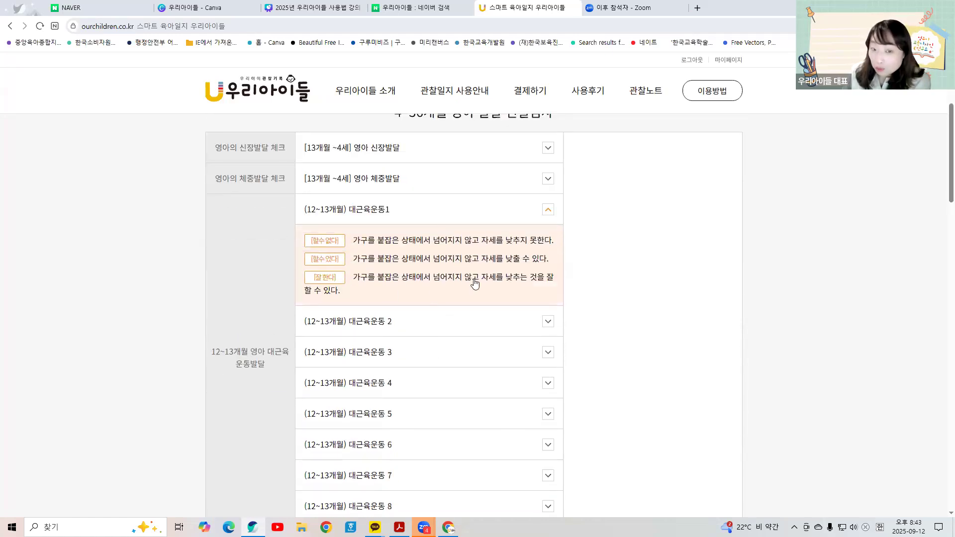
click(433, 322)
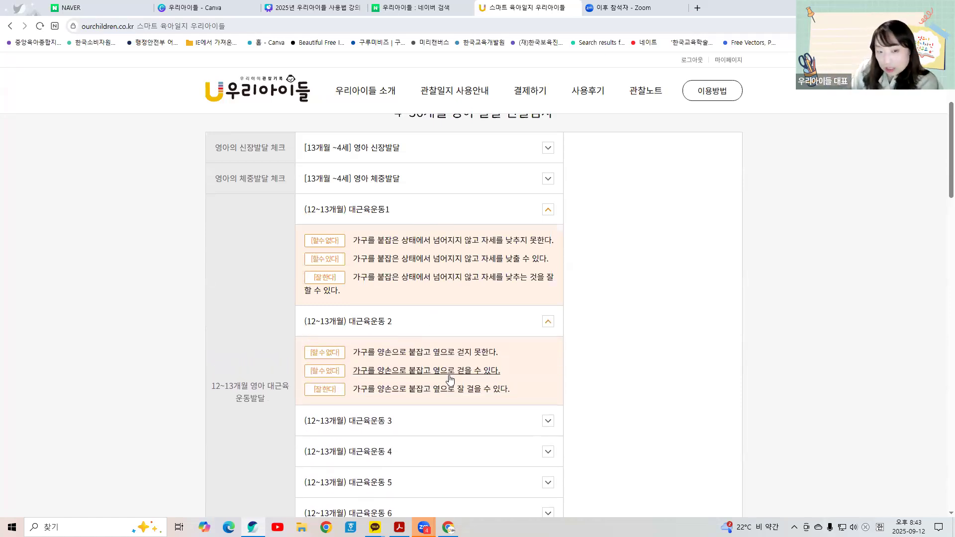
scroll(448, 391, down, 5)
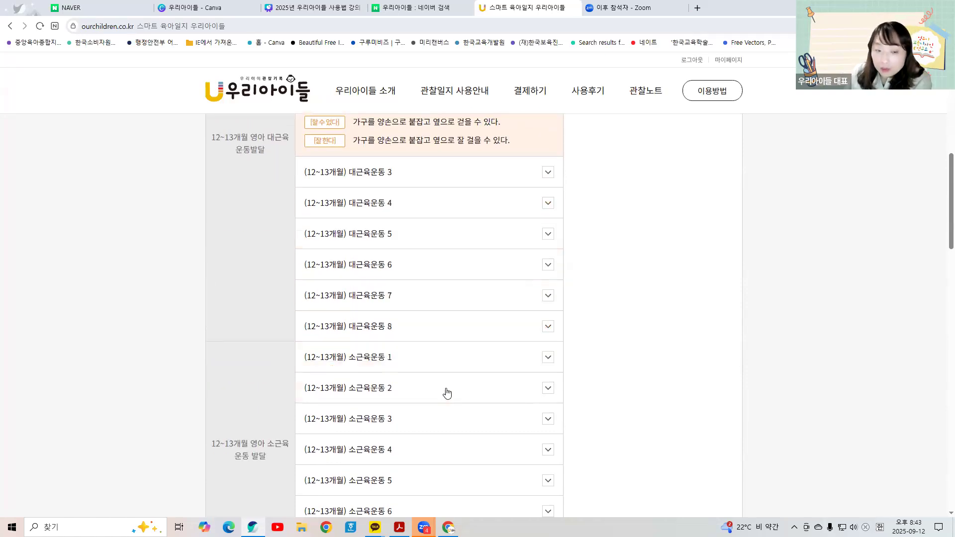
scroll(313, 393, down, 3)
scroll(343, 288, down, 4)
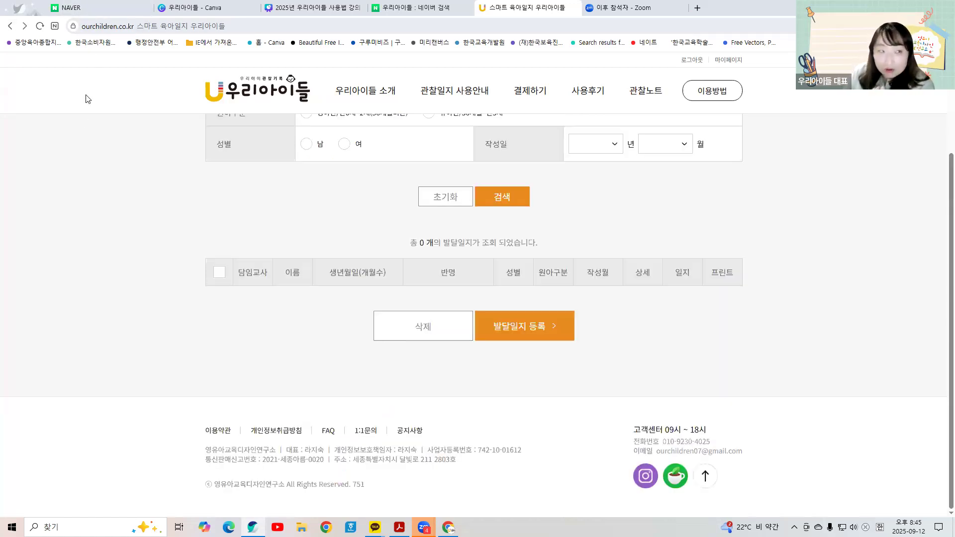
Step: Return to the 발달일지 list, then open 관찰일지 from the 관찰노트 overview
click(9, 30)
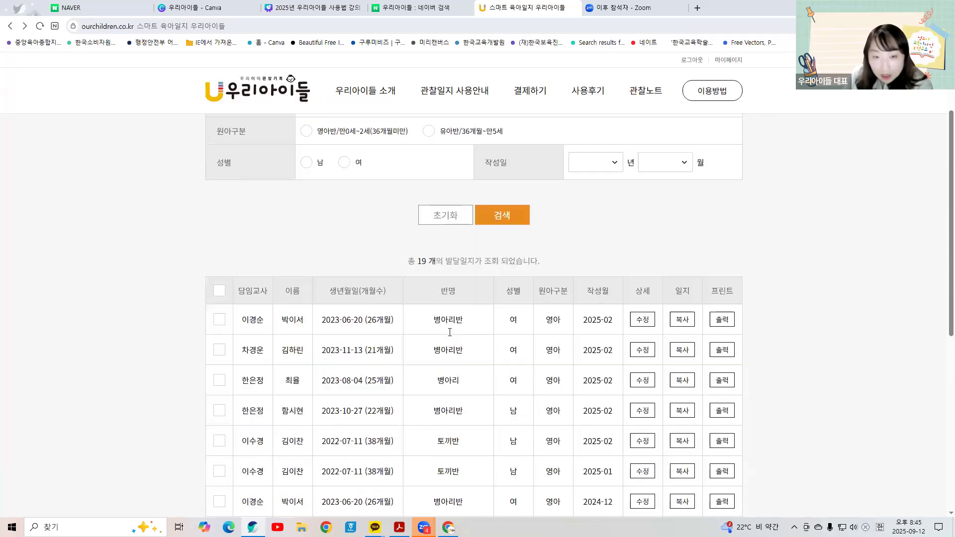
click(635, 93)
scroll(263, 393, down, 8)
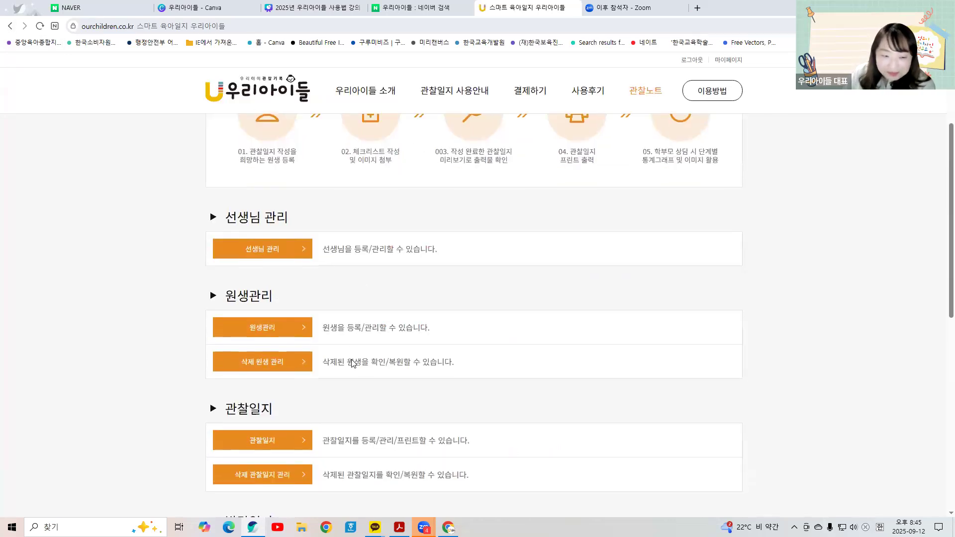
scroll(255, 403, down, 1)
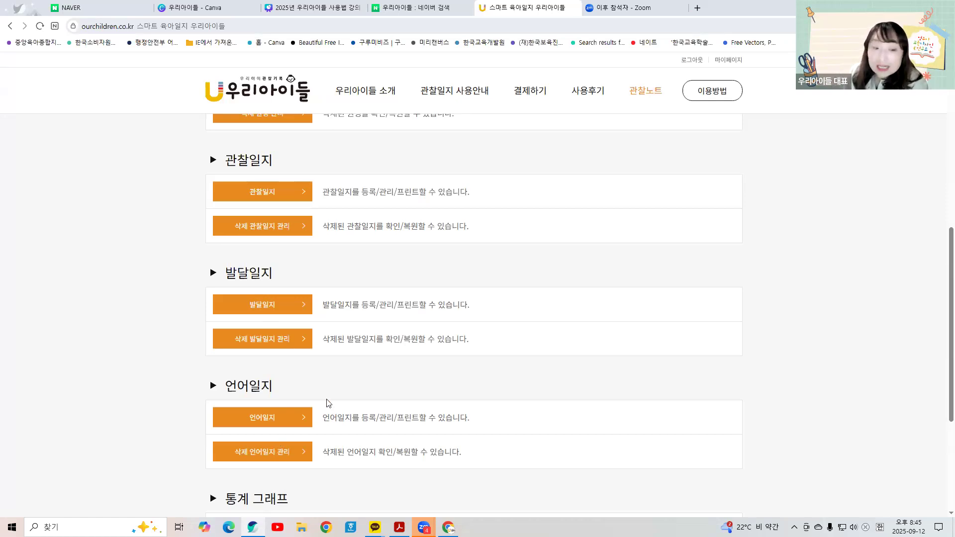
scroll(333, 278, up, 1)
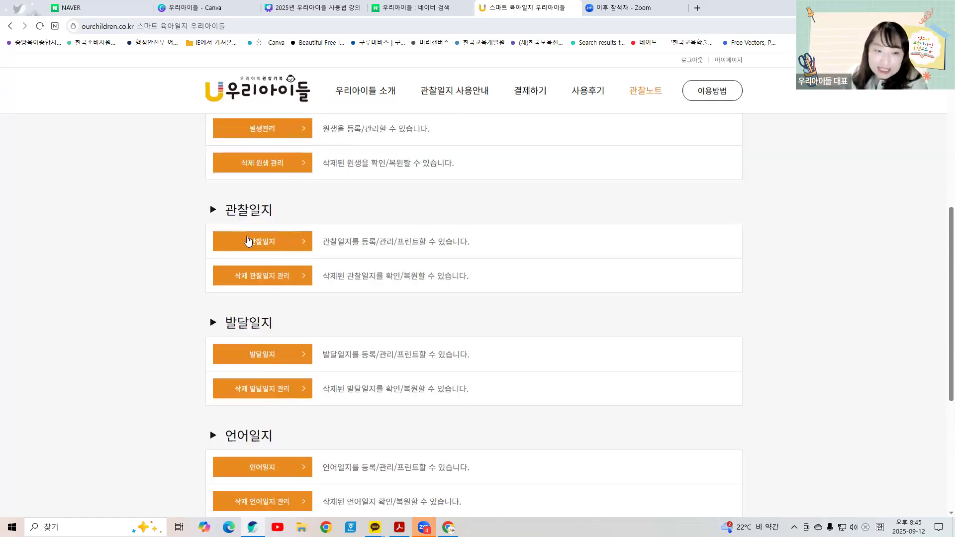
click(246, 240)
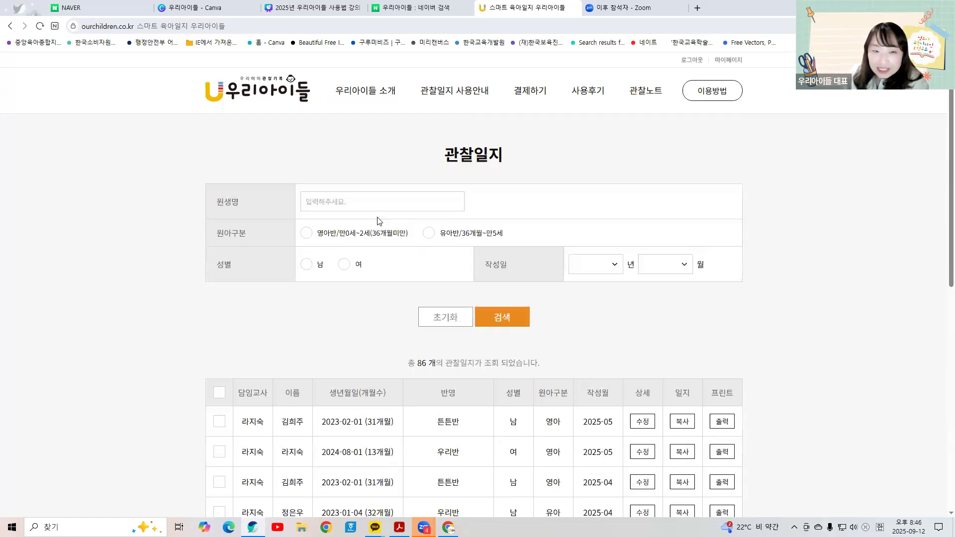
Step: Check the 관찰일지 list total of 86 journals
scroll(424, 236, down, 3)
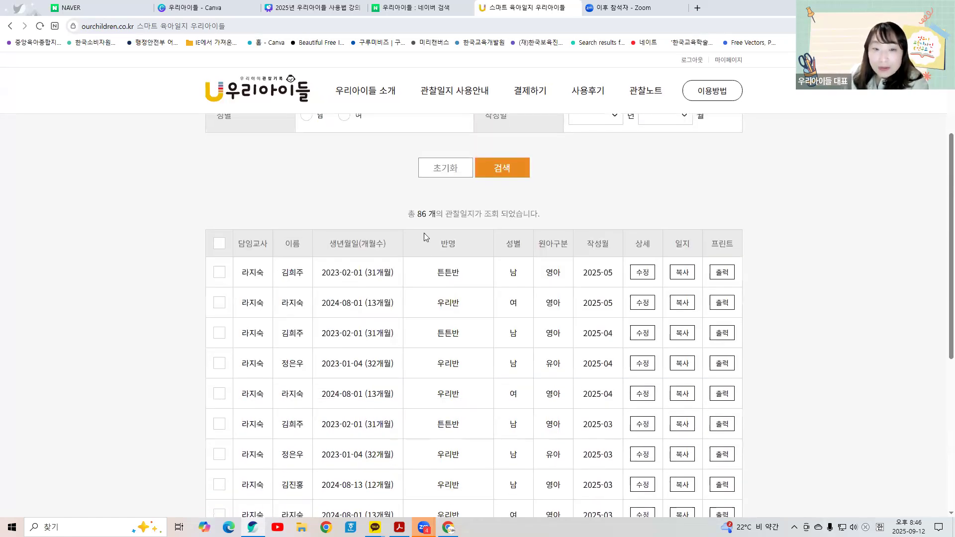
drag(414, 211, 431, 215)
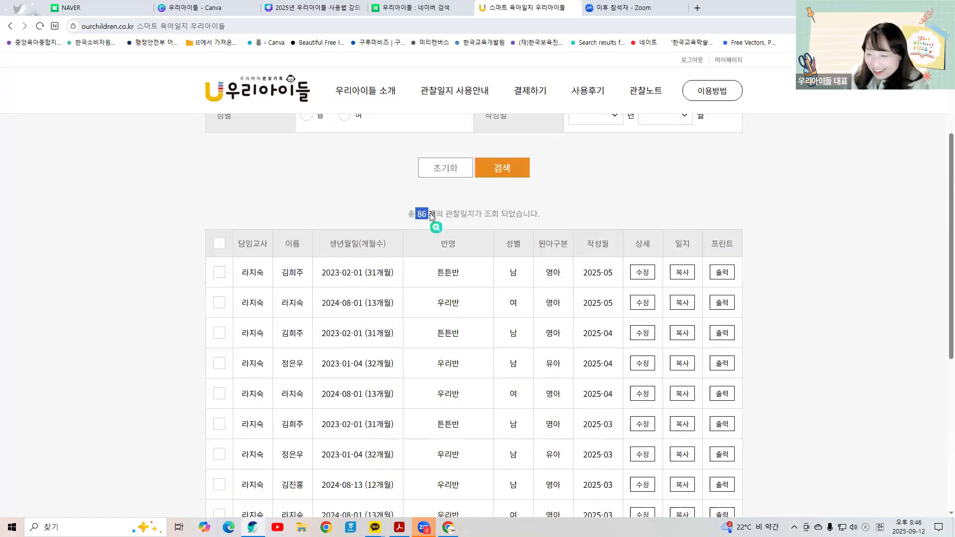
scroll(440, 212, down, 3)
scroll(422, 218, up, 2)
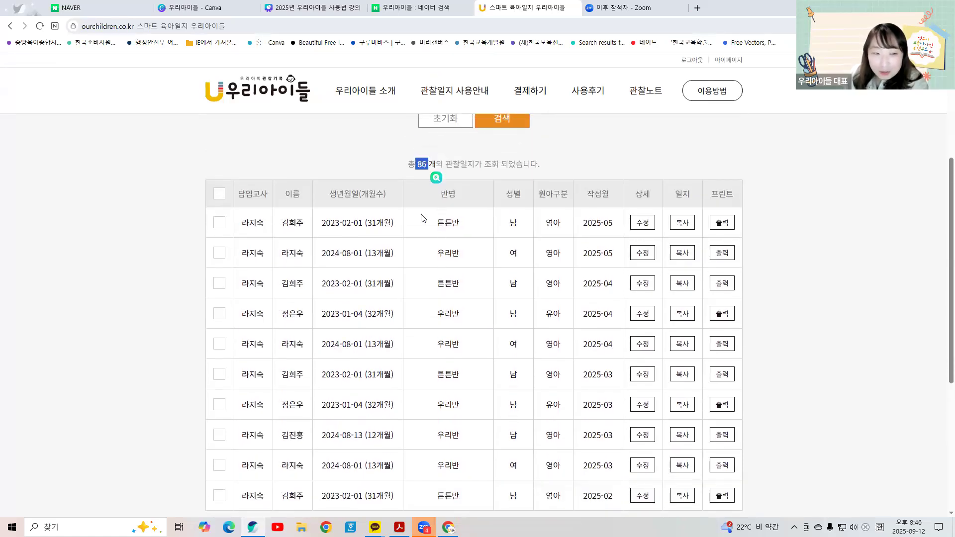
scroll(253, 355, down, 3)
scroll(255, 328, up, 2)
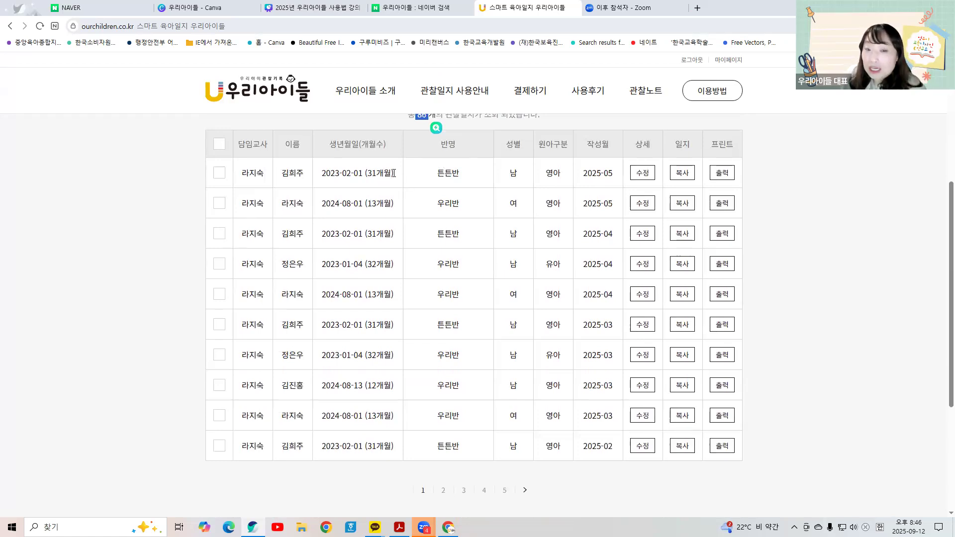
scroll(378, 193, up, 3)
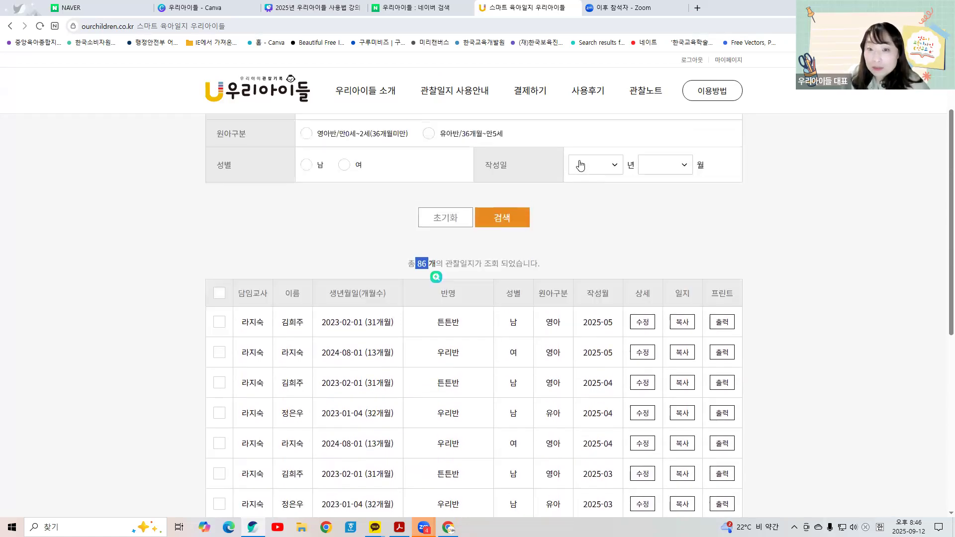
Step: Visit 원생관리 via the 관찰노트 overview, then reopen the 관찰일지 list
click(634, 97)
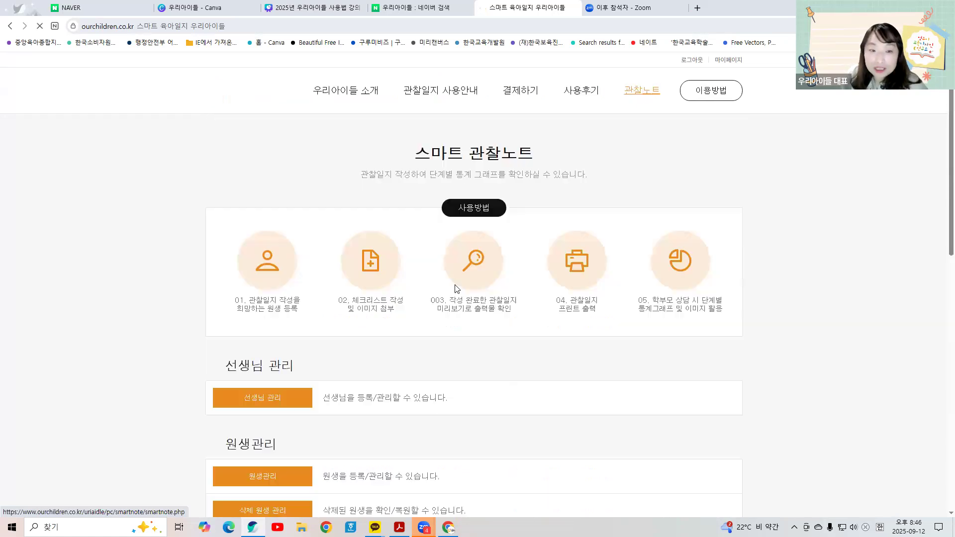
scroll(309, 275, down, 2)
click(279, 328)
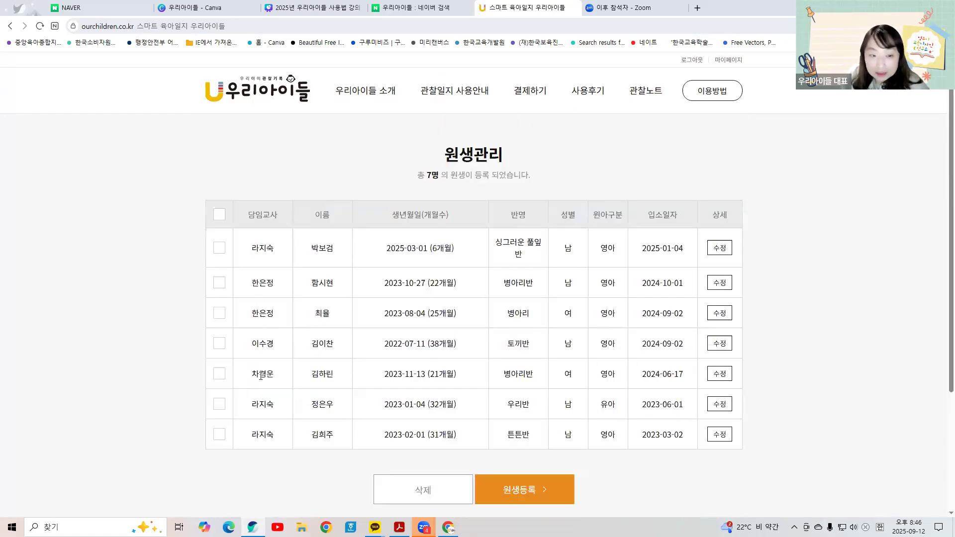
click(648, 92)
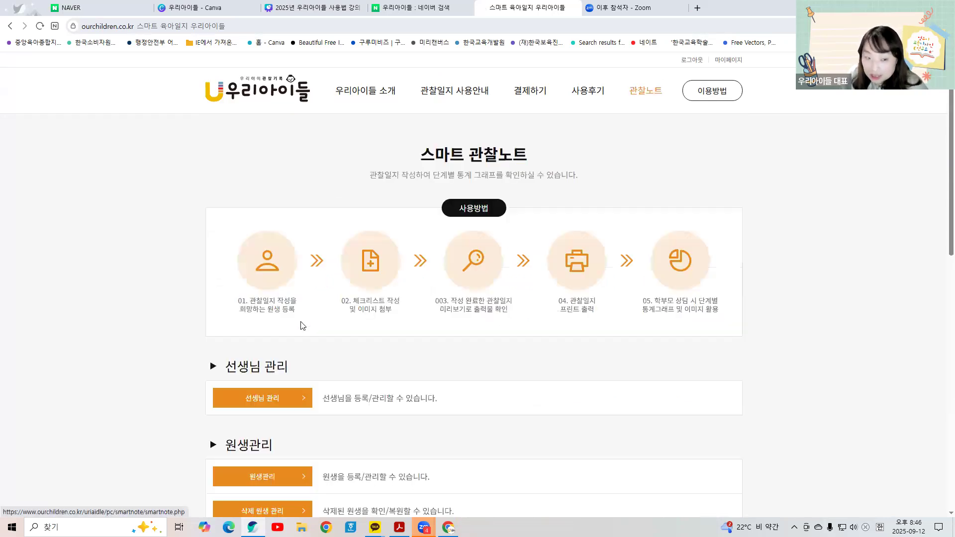
scroll(295, 364, down, 4)
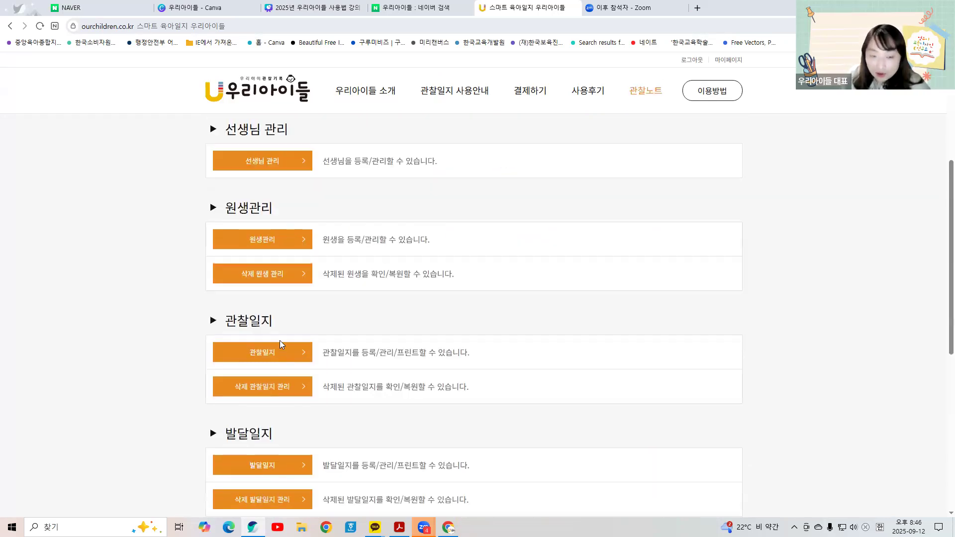
click(281, 345)
scroll(282, 348, down, 3)
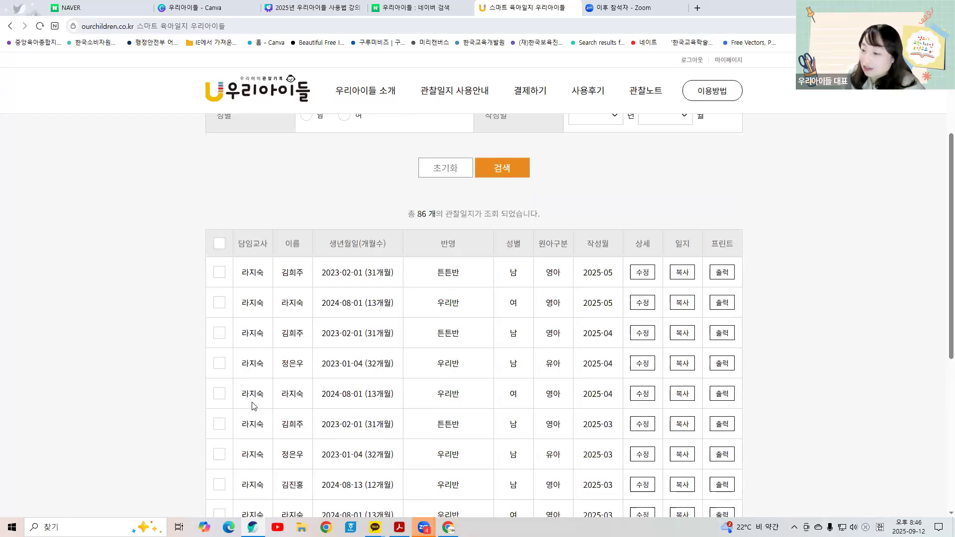
scroll(239, 348, down, 1)
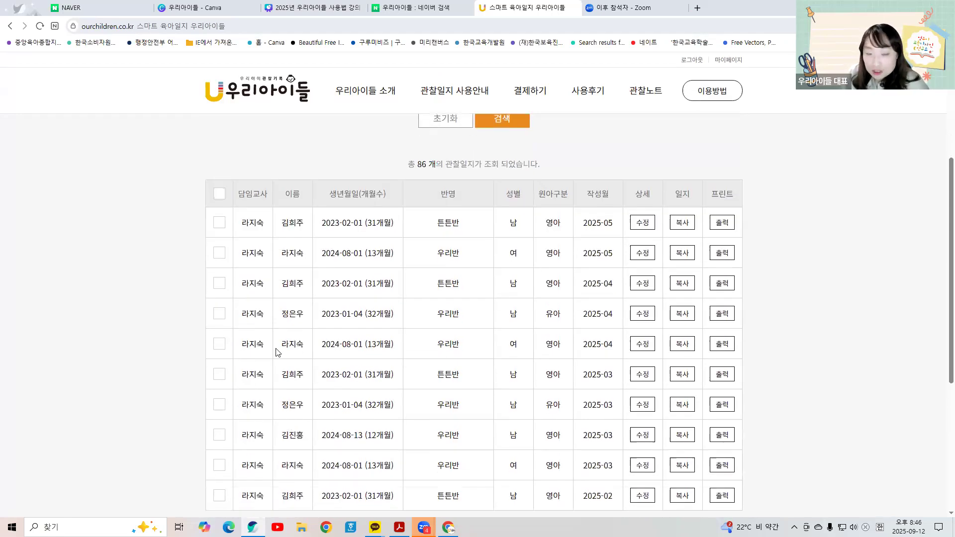
click(643, 349)
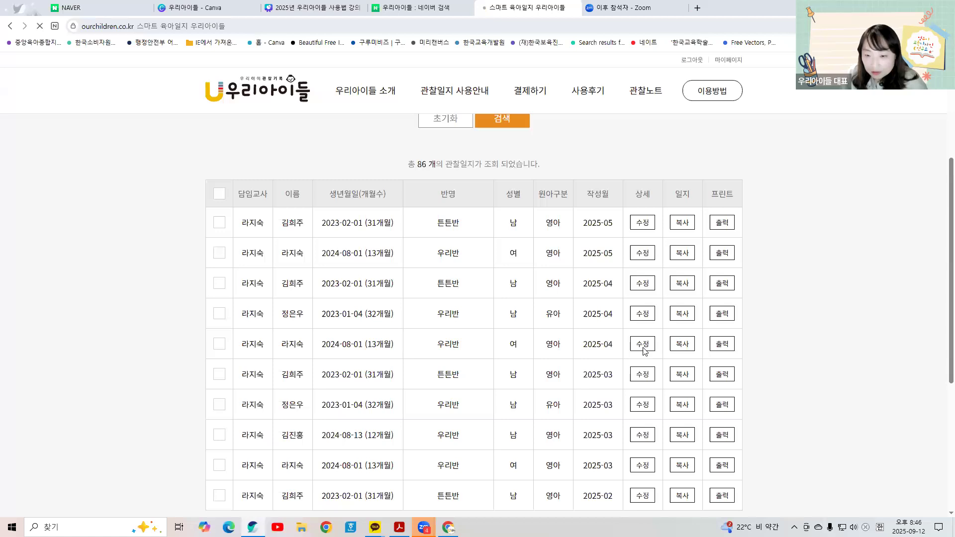
scroll(641, 352, down, 5)
scroll(640, 352, down, 15)
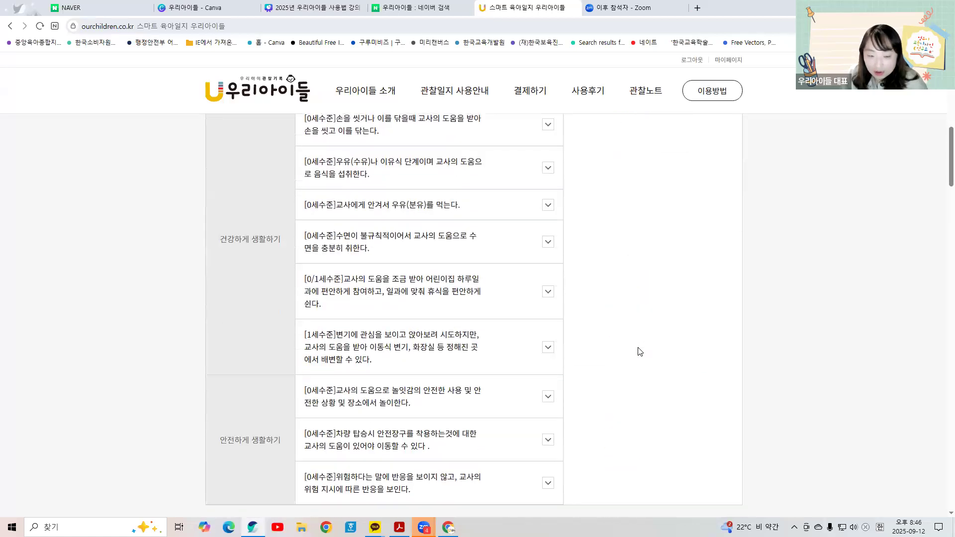
scroll(638, 356, down, 15)
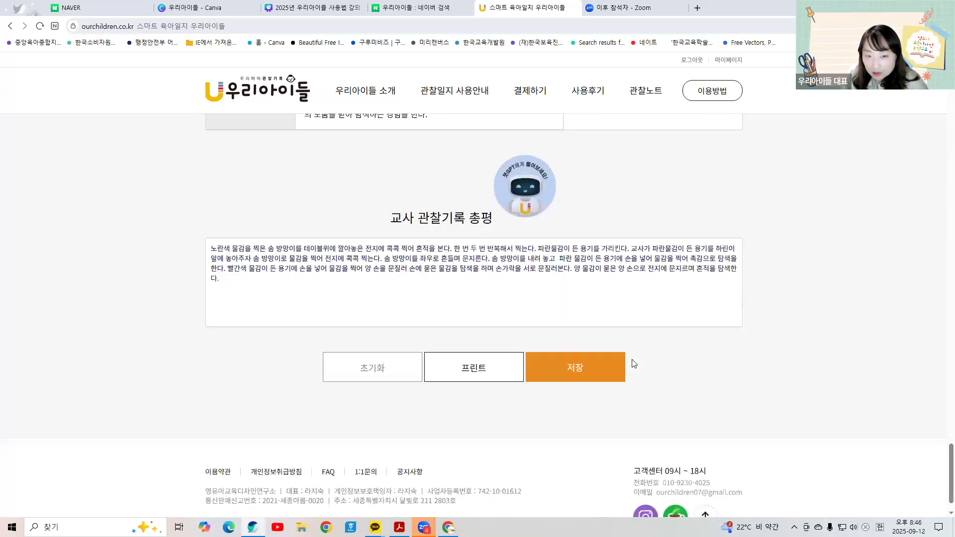
click(222, 284)
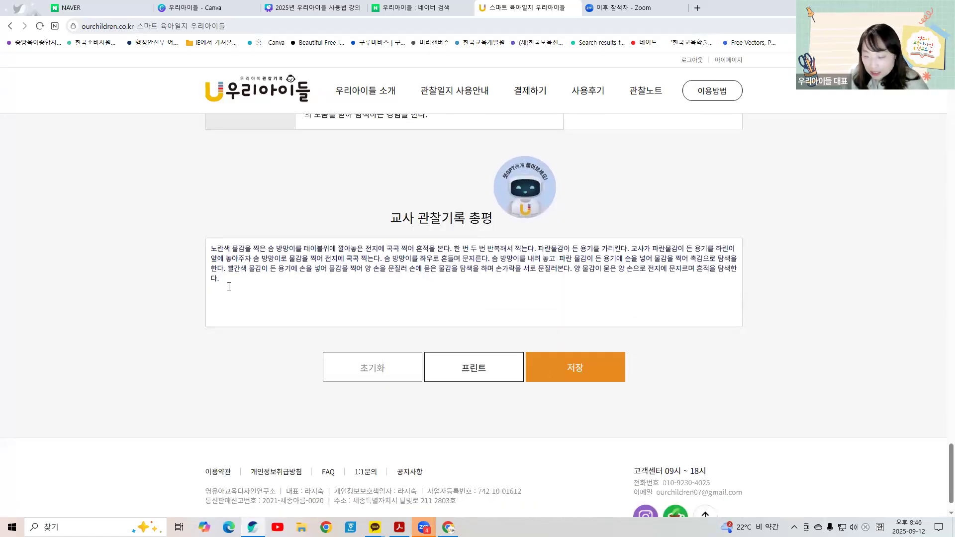
click(10, 26)
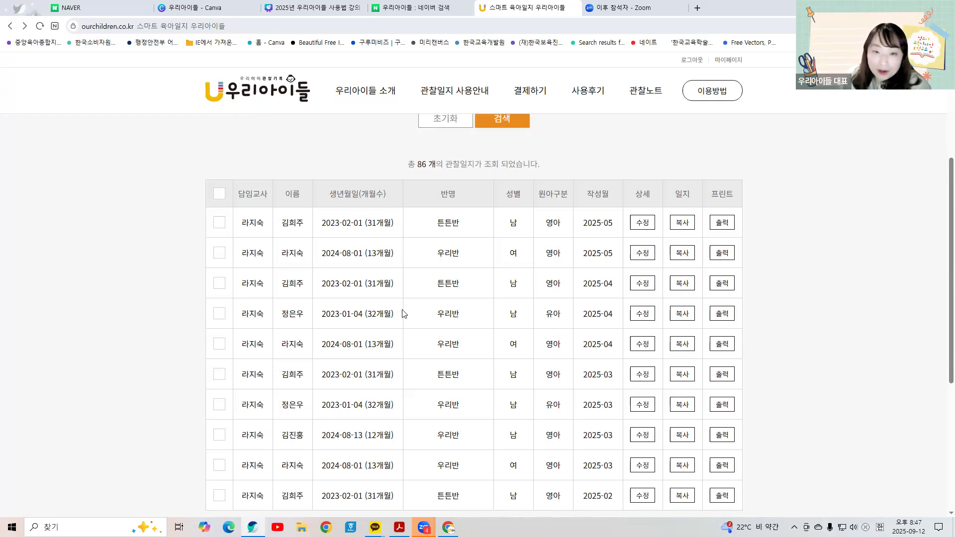
scroll(440, 212, up, 3)
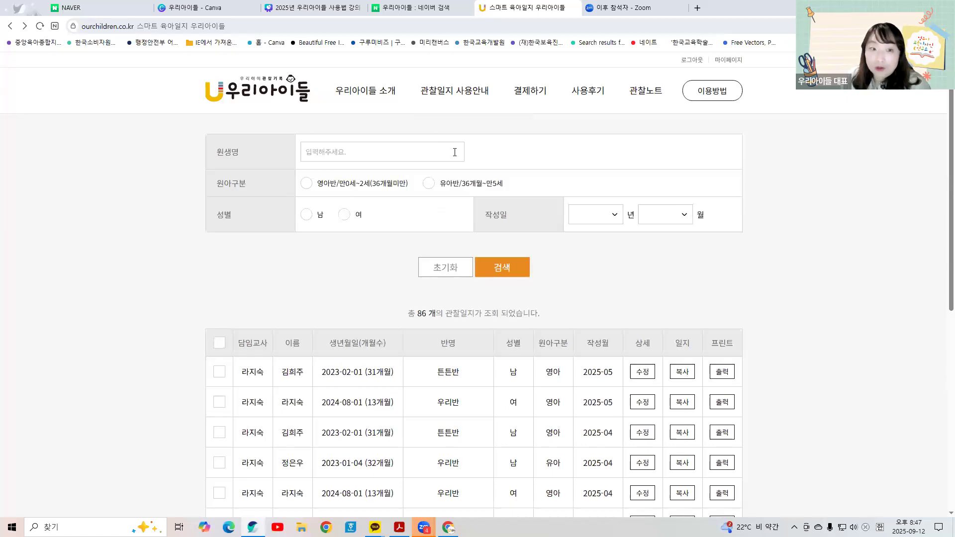
scroll(537, 251, down, 3)
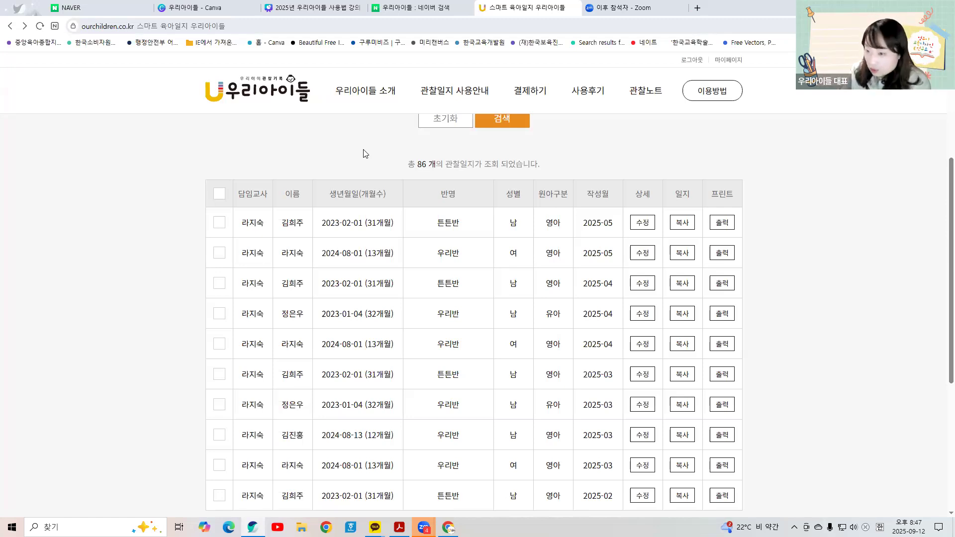
scroll(368, 177, down, 2)
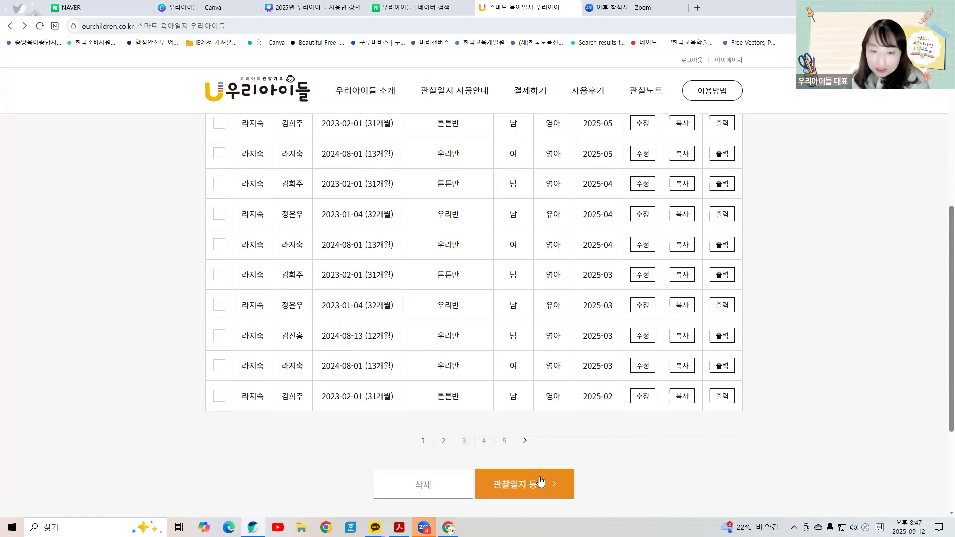
Step: Start a new 관찰일지 and enter the child's name without the stray space
click(510, 490)
click(348, 205)
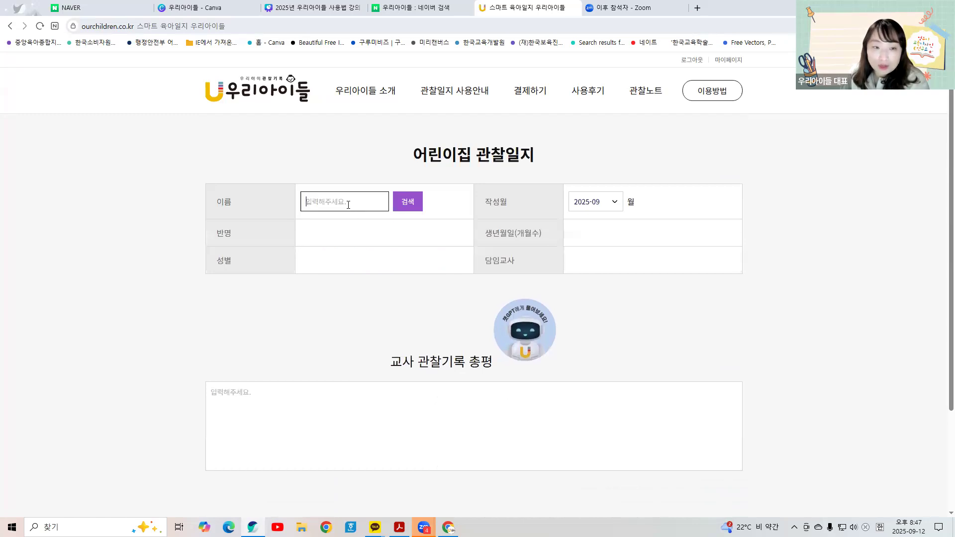
click(342, 238)
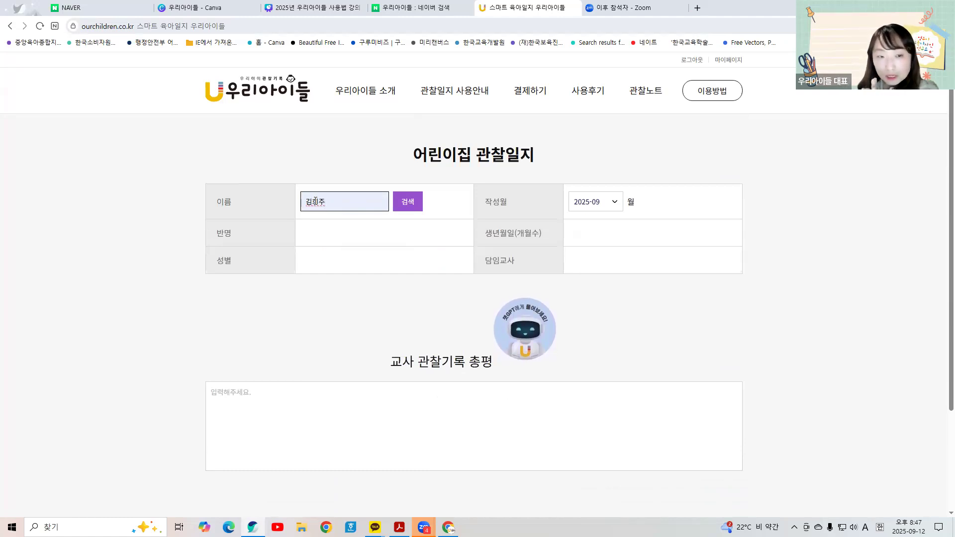
click(315, 201)
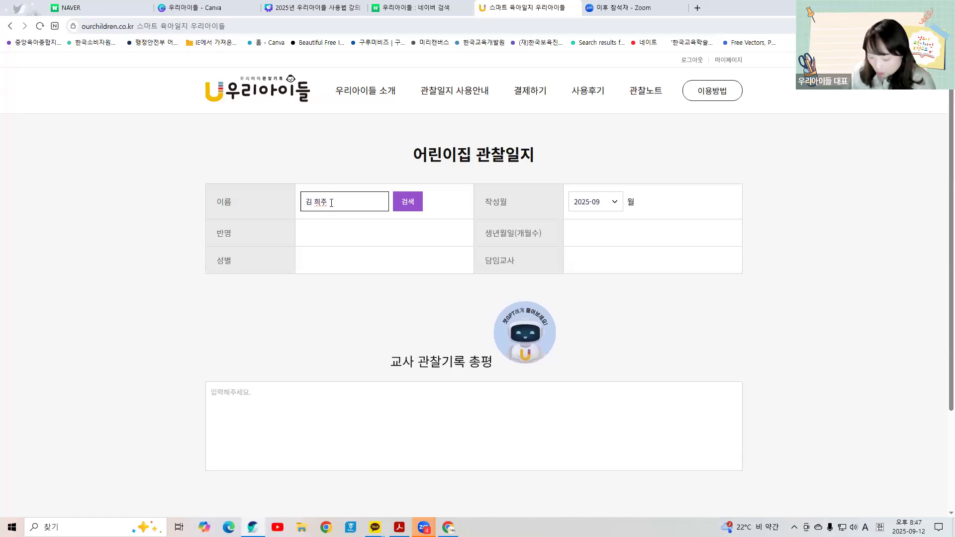
key(BackSpace)
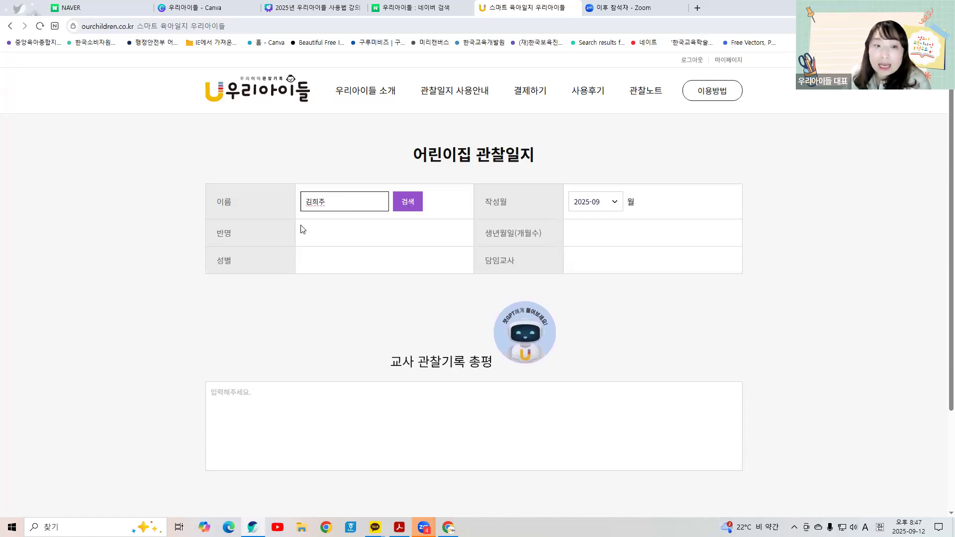
Step: Verify the loaded class 튼튼반, teacher and birth date, keeping 작성월 2025-09
drag(300, 230, 323, 233)
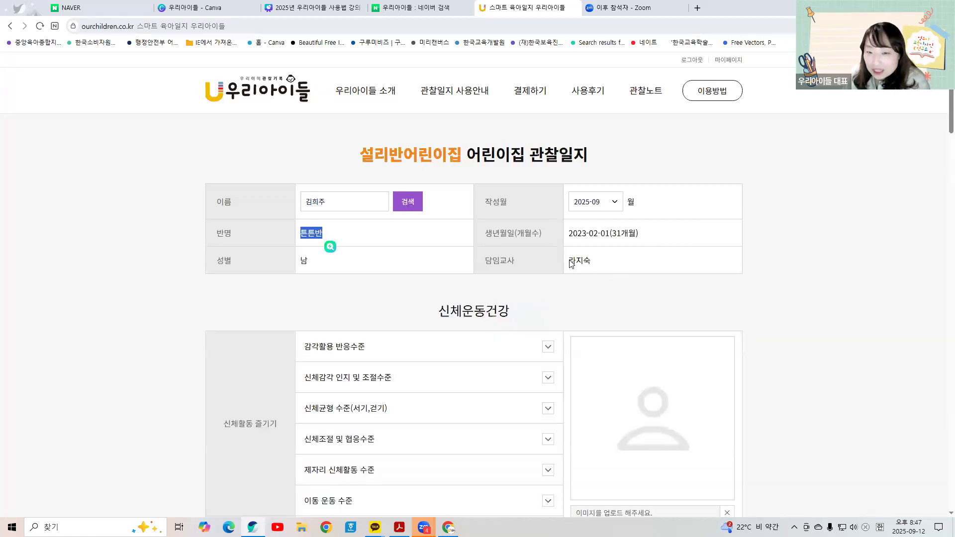
drag(569, 260, 592, 262)
drag(569, 233, 645, 240)
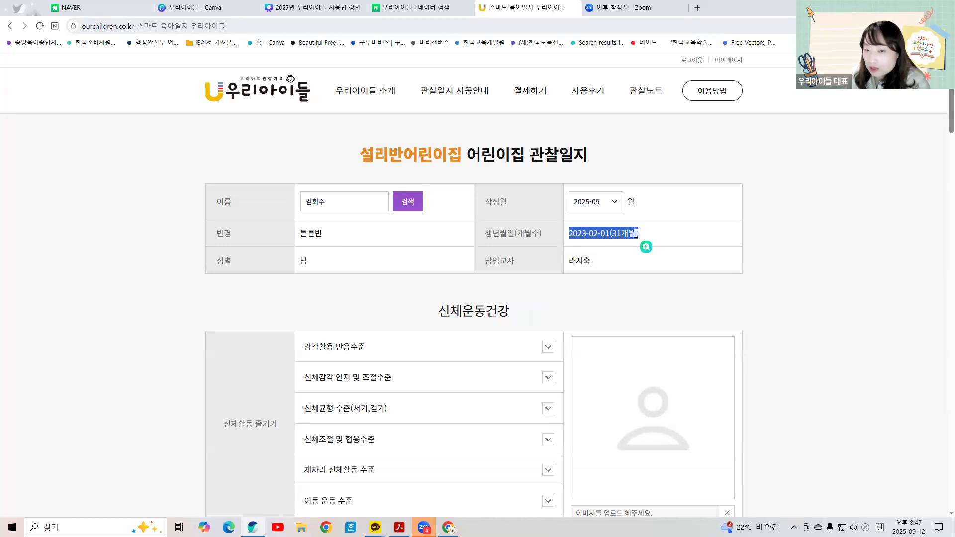
click(615, 202)
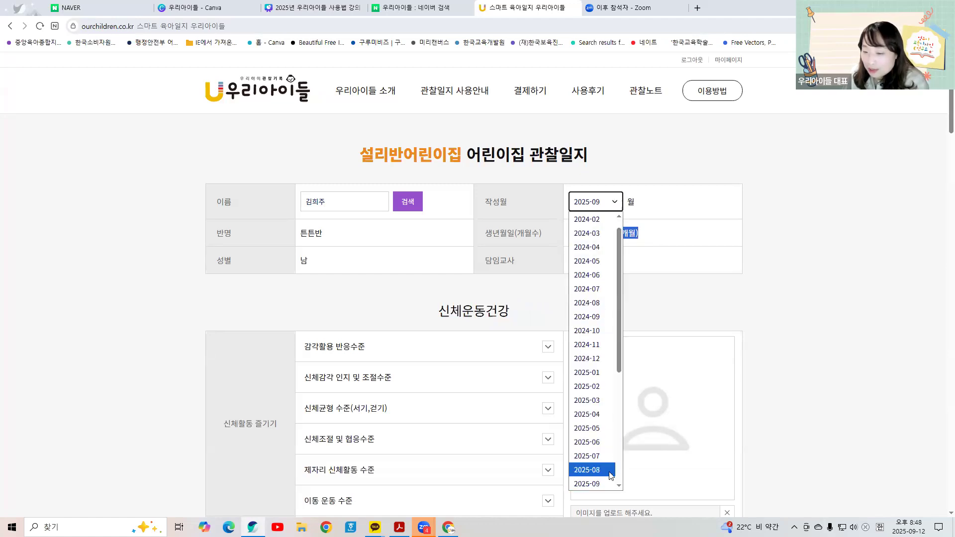
click(684, 270)
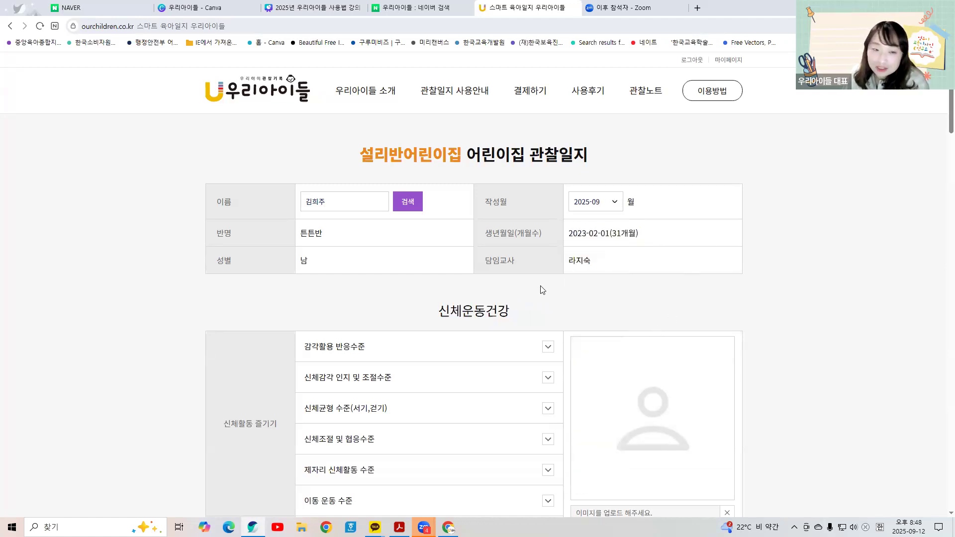
Step: Set 감각활용 반응수준 under 신체활동 즐기기 to 0/1세수준
scroll(545, 290, down, 5)
scroll(484, 298, down, 15)
scroll(491, 343, down, 13)
scroll(493, 347, up, 6)
scroll(493, 346, up, 15)
scroll(491, 347, up, 15)
scroll(492, 346, down, 3)
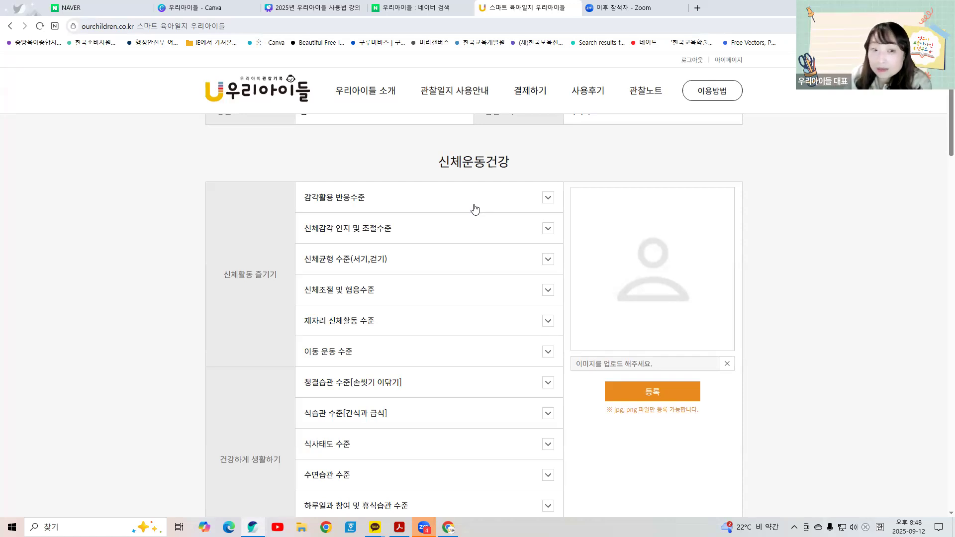
click(475, 209)
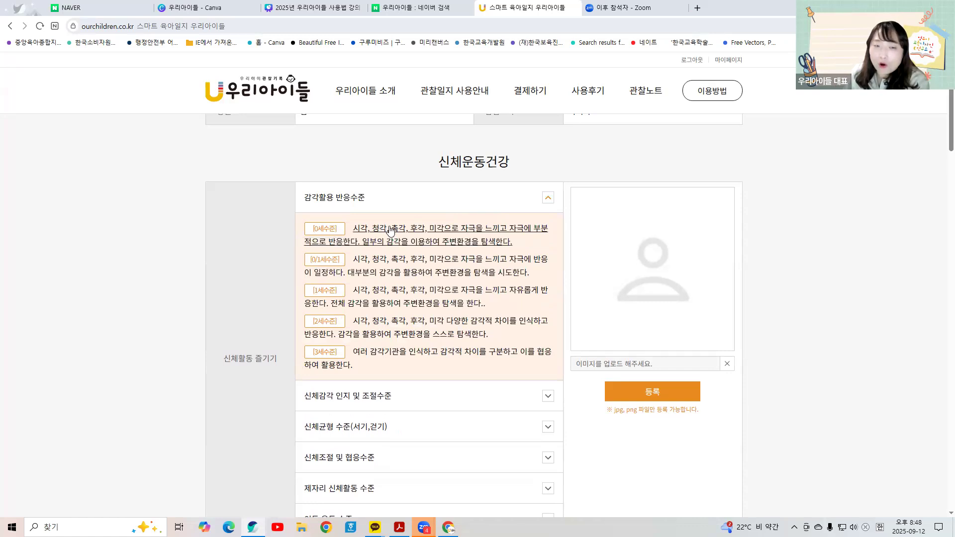
click(439, 270)
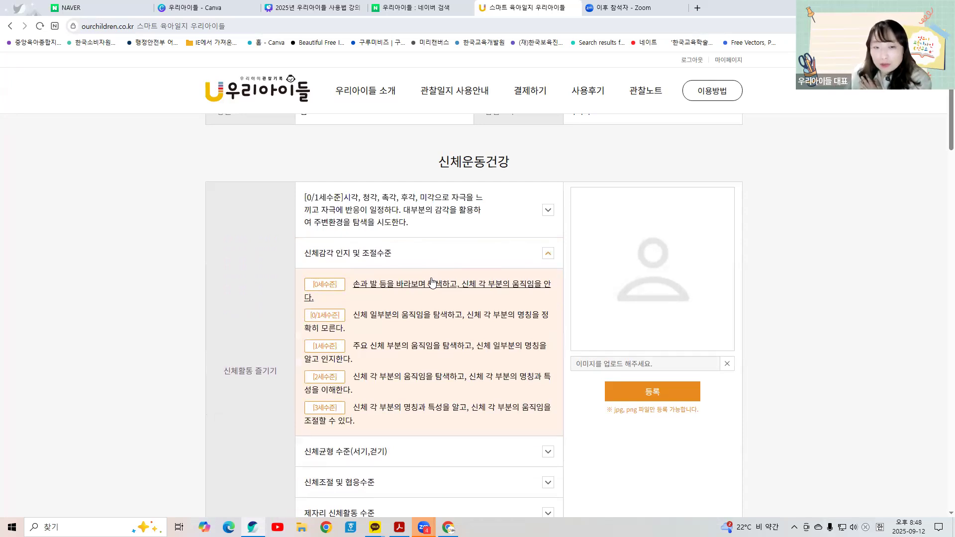
Step: Rate body awareness, balance, coordination, stationary movement and locomotion at 0세수준
click(432, 282)
click(416, 327)
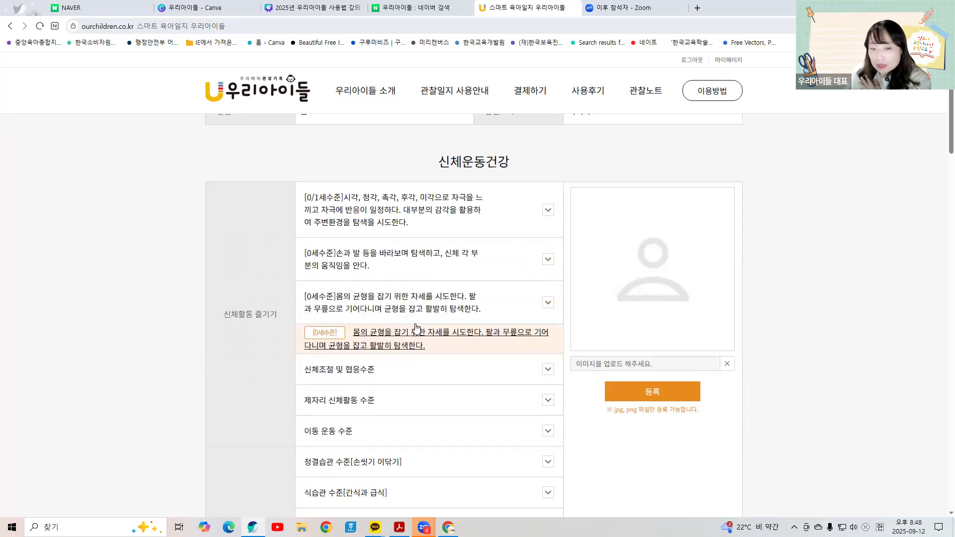
scroll(437, 289, down, 2)
click(453, 269)
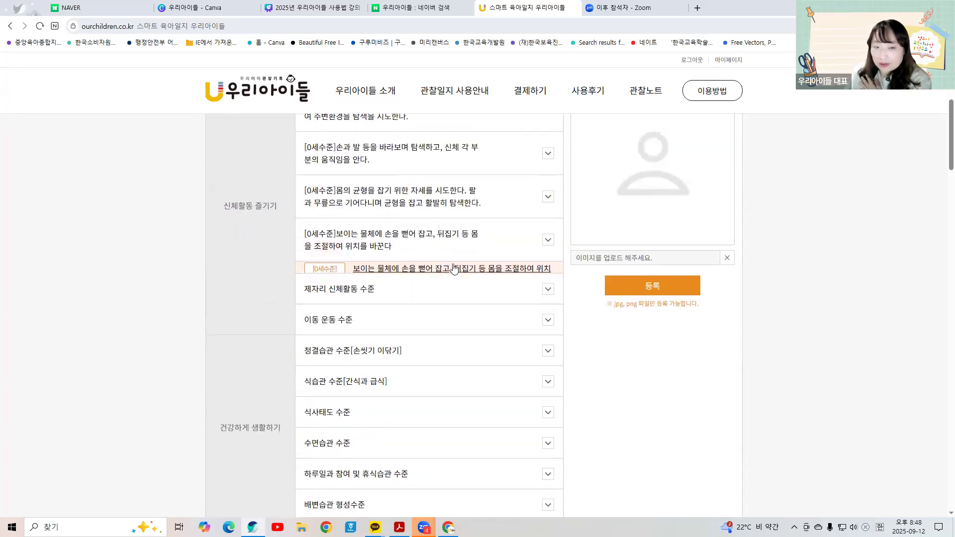
click(446, 270)
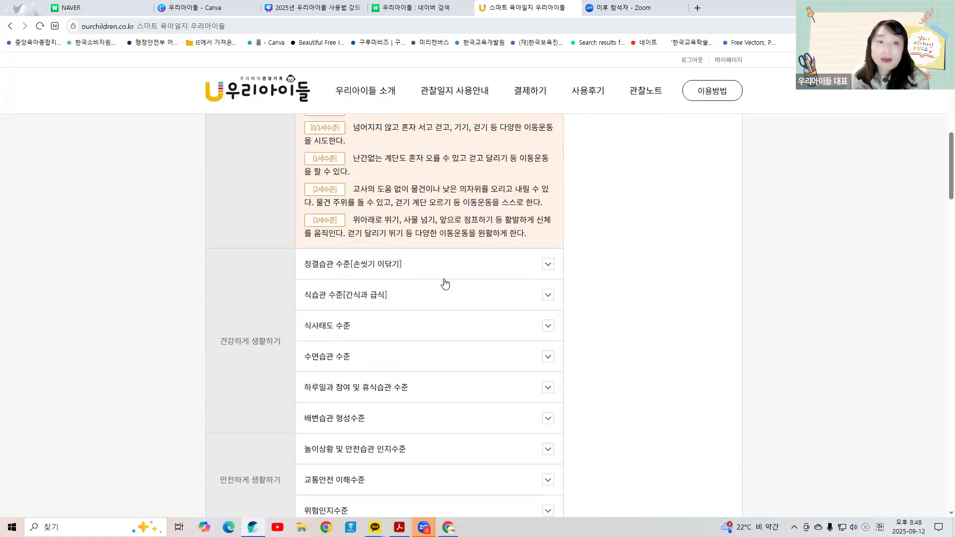
scroll(444, 282, up, 2)
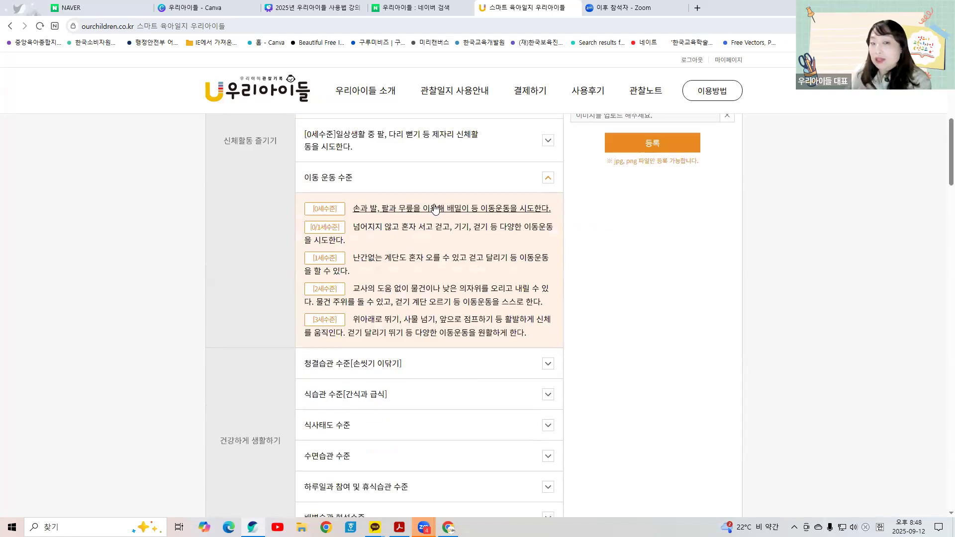
click(435, 209)
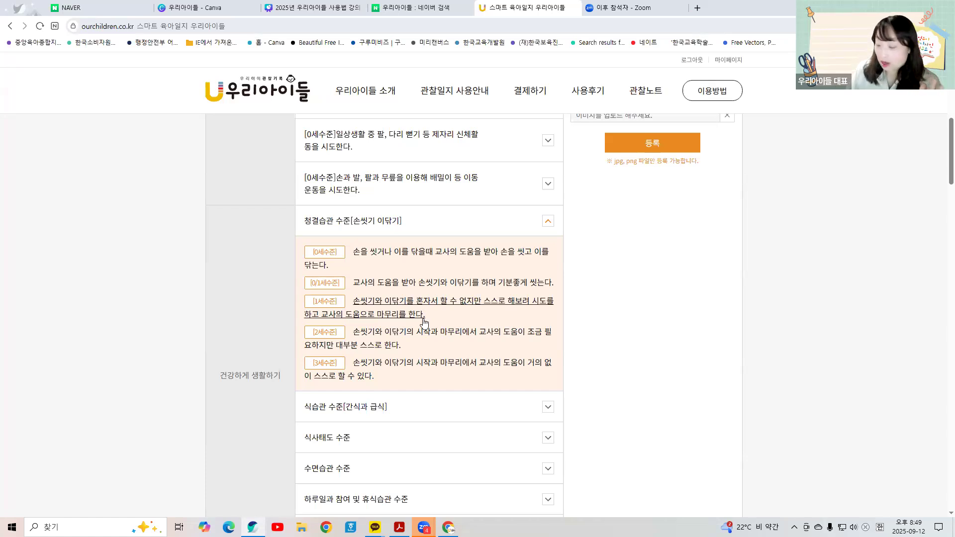
Step: Rate handwashing 1세수준, 식습관 0세수준, 식사태도 1세수준 and 수면습관 0/1세수준
click(424, 321)
click(470, 269)
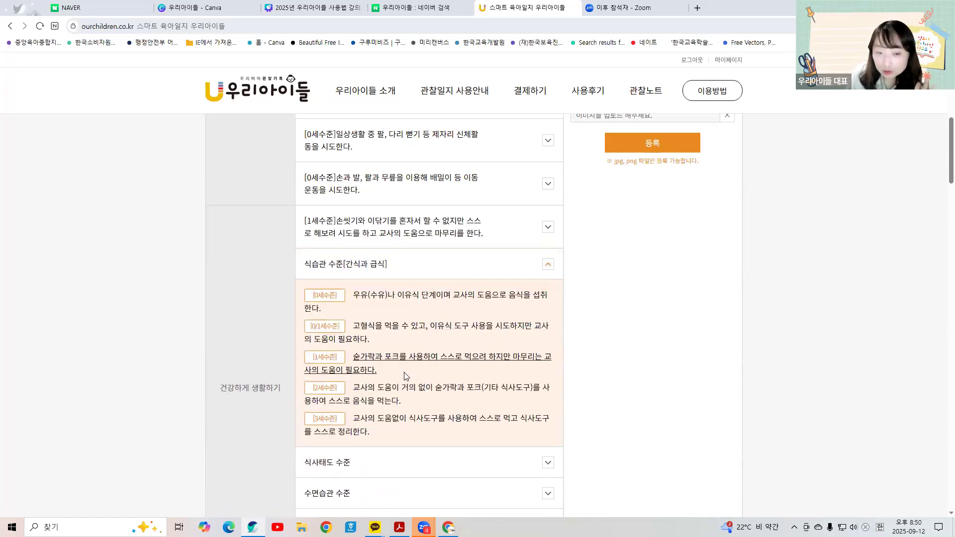
click(456, 308)
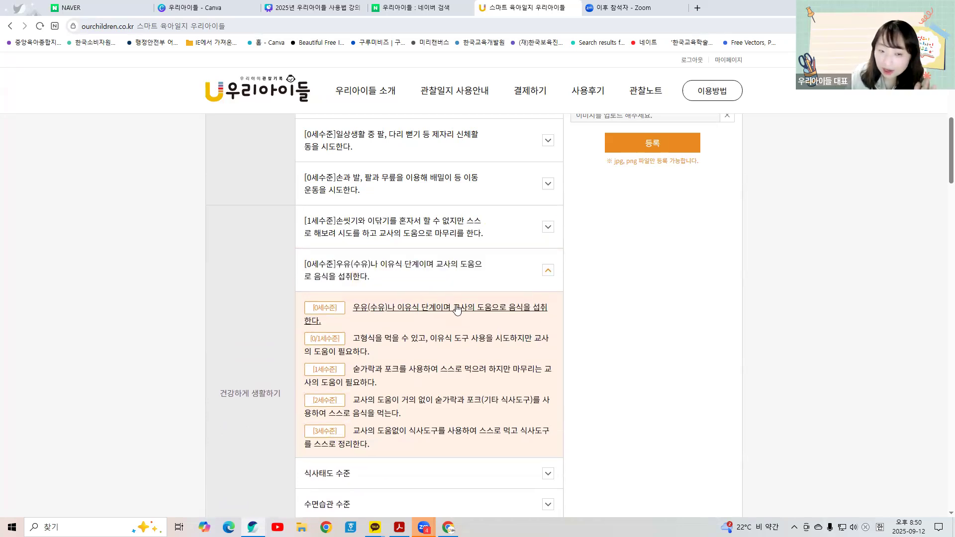
click(450, 313)
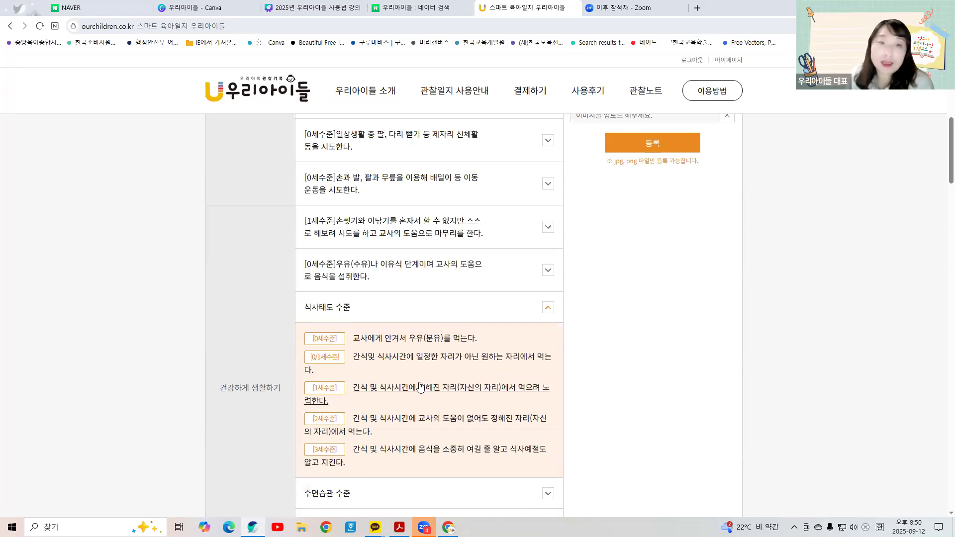
click(420, 388)
click(443, 354)
click(429, 391)
Step: Rate the daily routine and 배변습관 형성수준 items at 0/1세수준
click(430, 391)
click(426, 454)
scroll(460, 326, down, 3)
click(475, 301)
click(447, 330)
Step: Rate 교통안전 and play-safety at 0/1세수준 and 위험인지수준 at 0세수준
scroll(468, 283, down, 2)
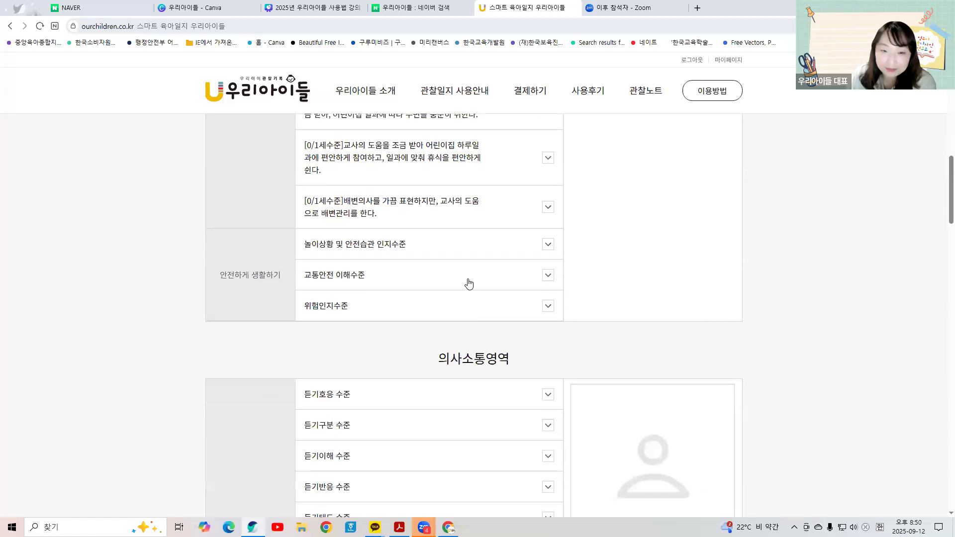
click(470, 284)
click(458, 308)
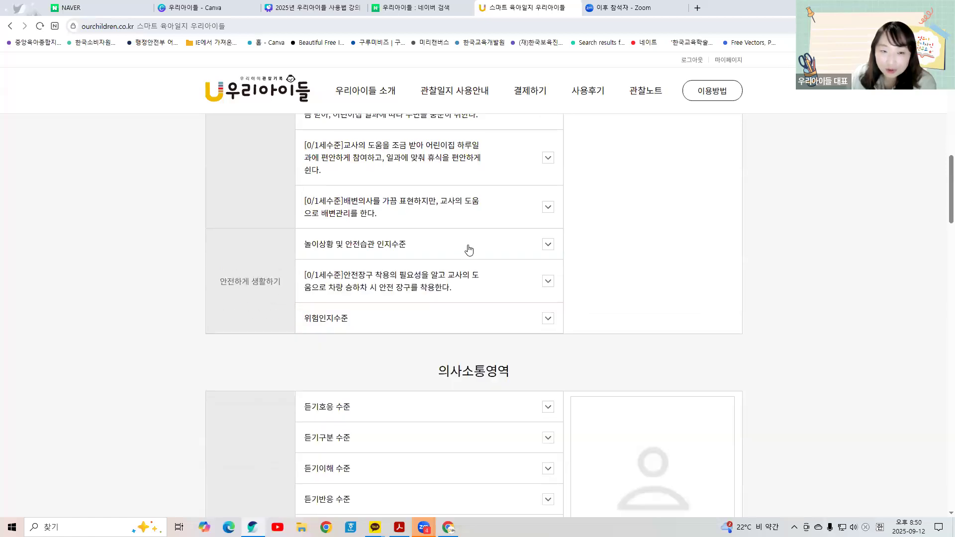
click(467, 246)
click(429, 305)
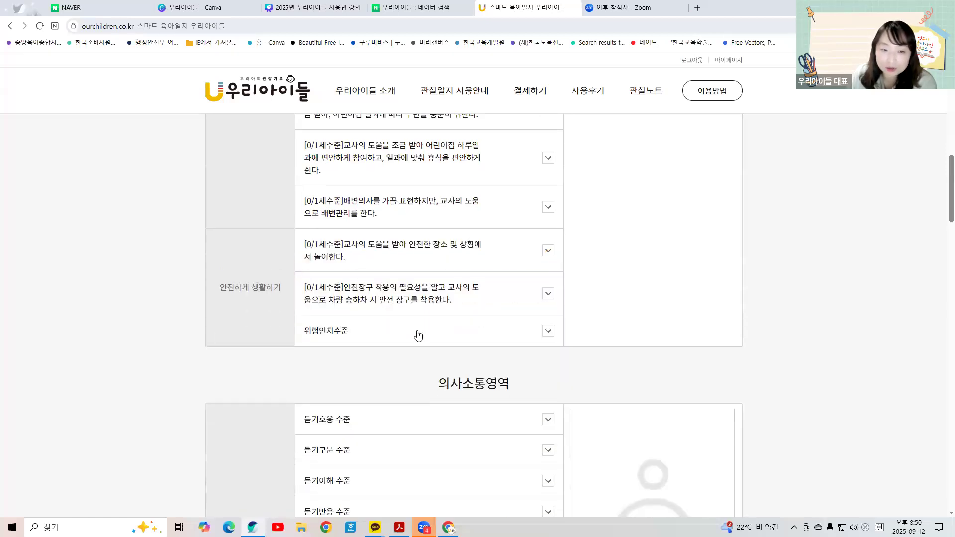
click(418, 332)
click(410, 363)
scroll(411, 348, down, 4)
click(461, 231)
Step: Rate 듣기호응, 듣기구분, 듣기이해, 듣기태도 at 1세수준 and 듣기반응 at 0/1세수준
click(409, 298)
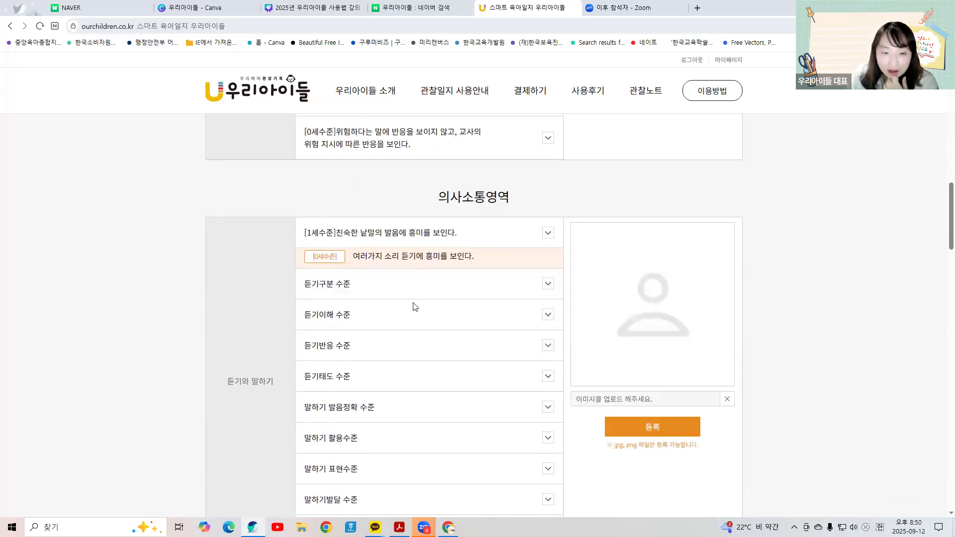
click(409, 334)
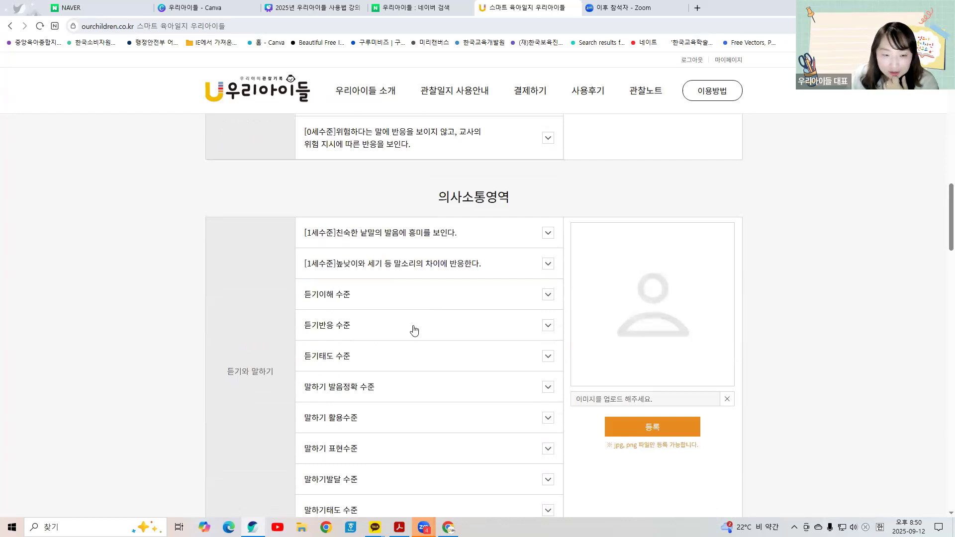
click(397, 365)
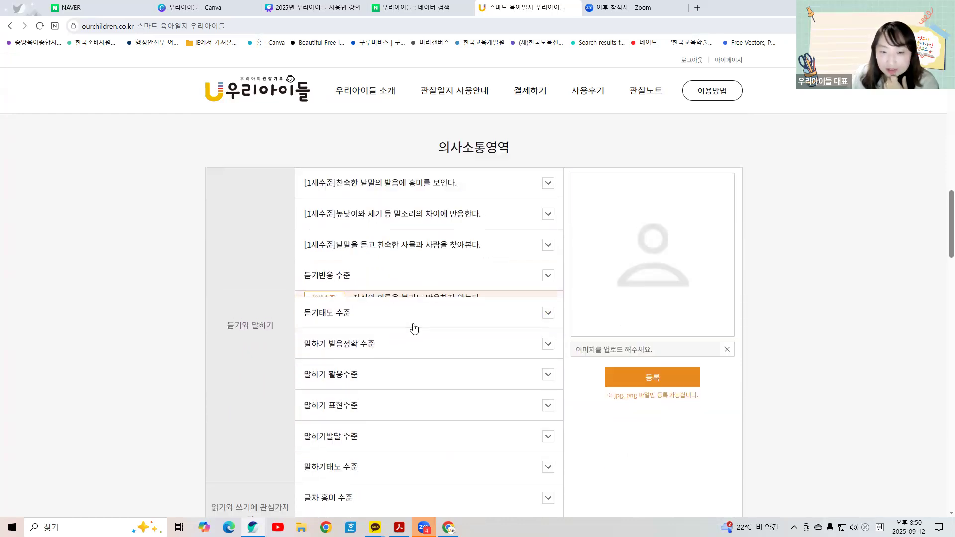
click(440, 321)
click(437, 389)
Step: Rate speech imitation at 1세수준 and pronunciation, expression, 말하기발달, 말하기태도 at 0/1세수준
scroll(464, 243, down, 3)
click(461, 226)
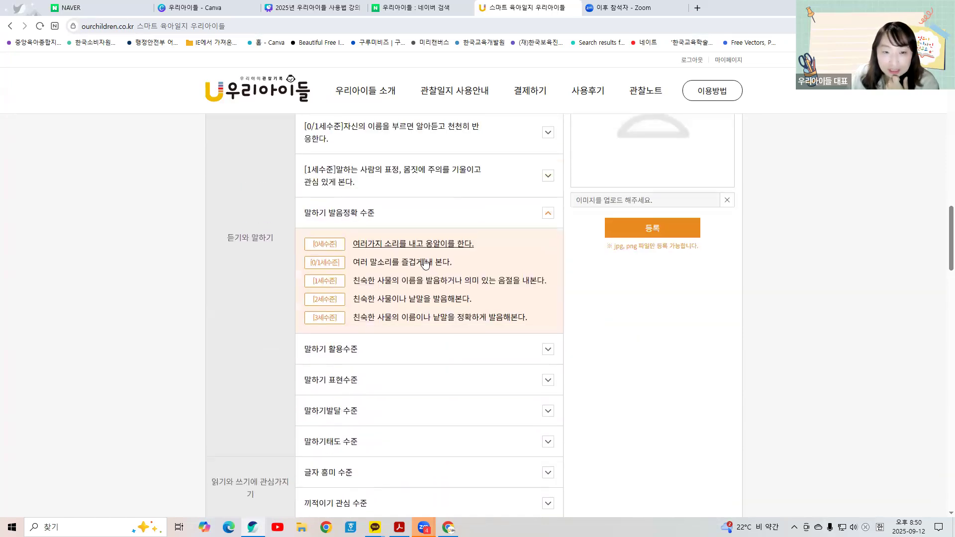
click(435, 255)
click(437, 250)
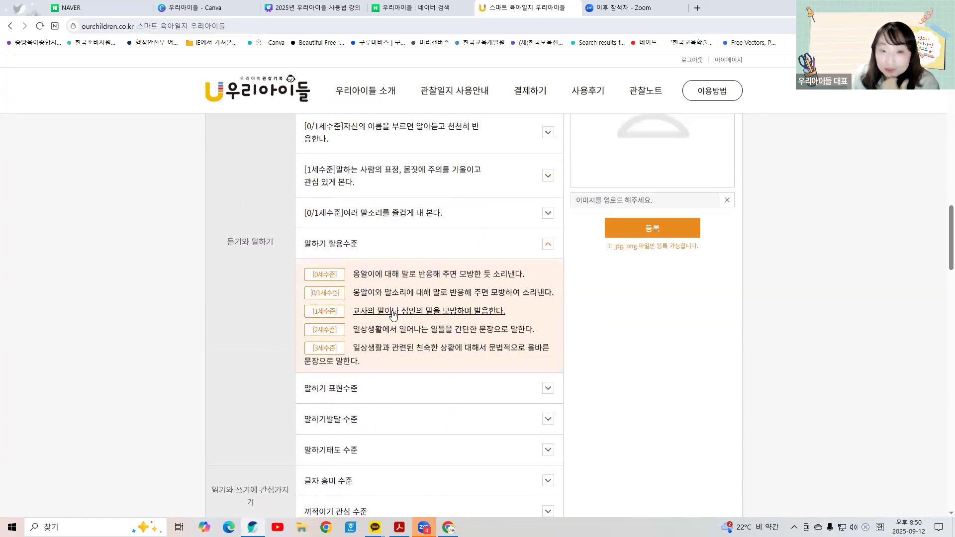
click(393, 304)
click(398, 305)
click(391, 344)
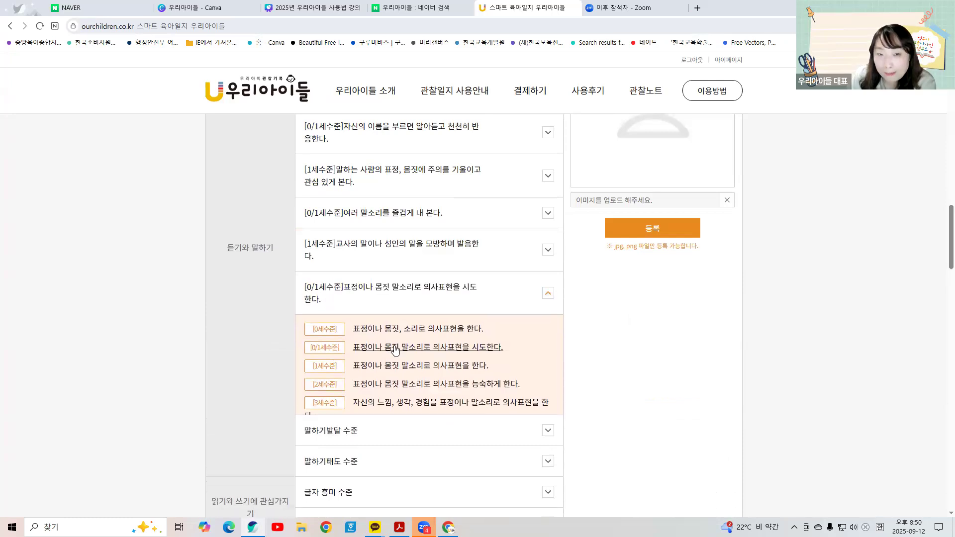
click(410, 345)
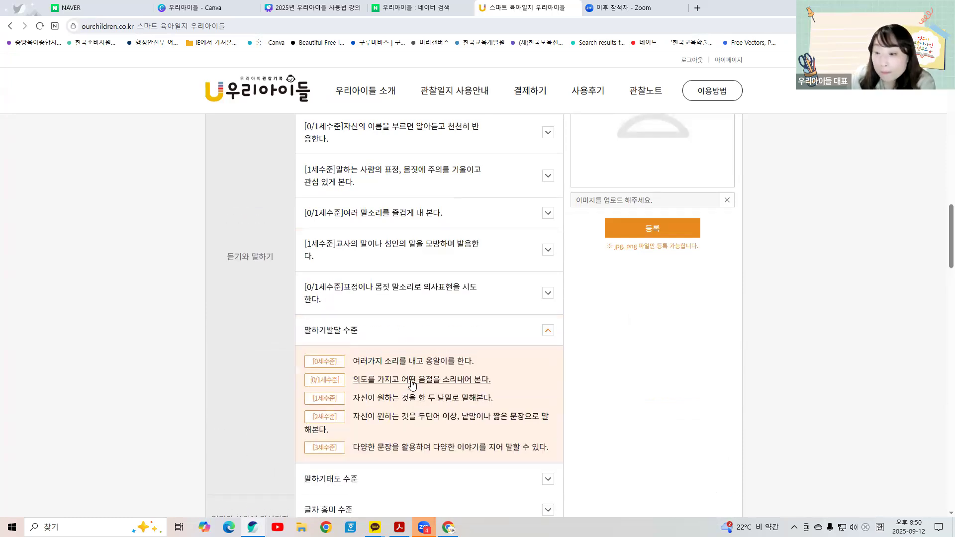
click(412, 381)
click(418, 362)
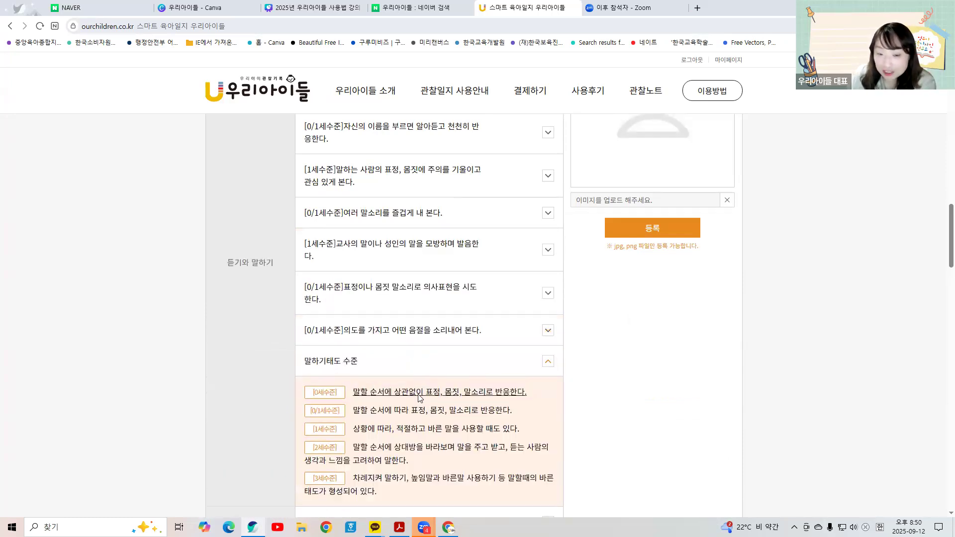
click(439, 410)
Step: Rate 글자 흥미, 끼적이기 and 책 이야기 관심도 at 0/1세수준, 책 흥미 at 1세수준
click(450, 405)
click(421, 455)
scroll(433, 304, down, 3)
click(435, 298)
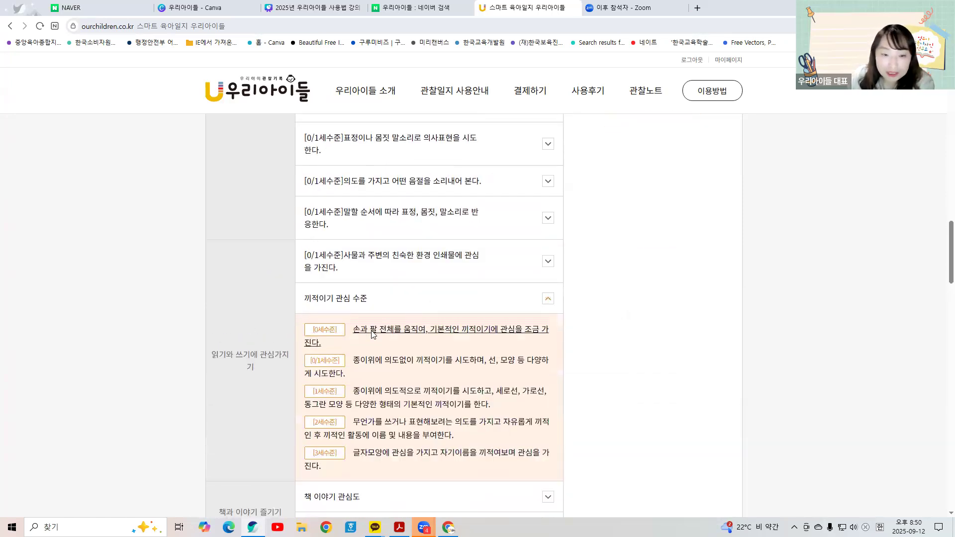
click(398, 356)
click(397, 349)
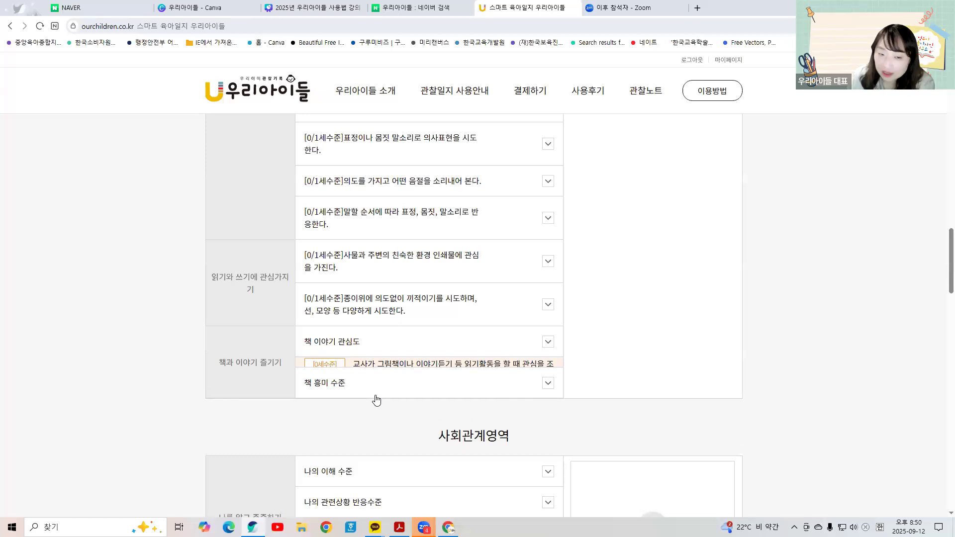
click(376, 415)
scroll(411, 314, down, 2)
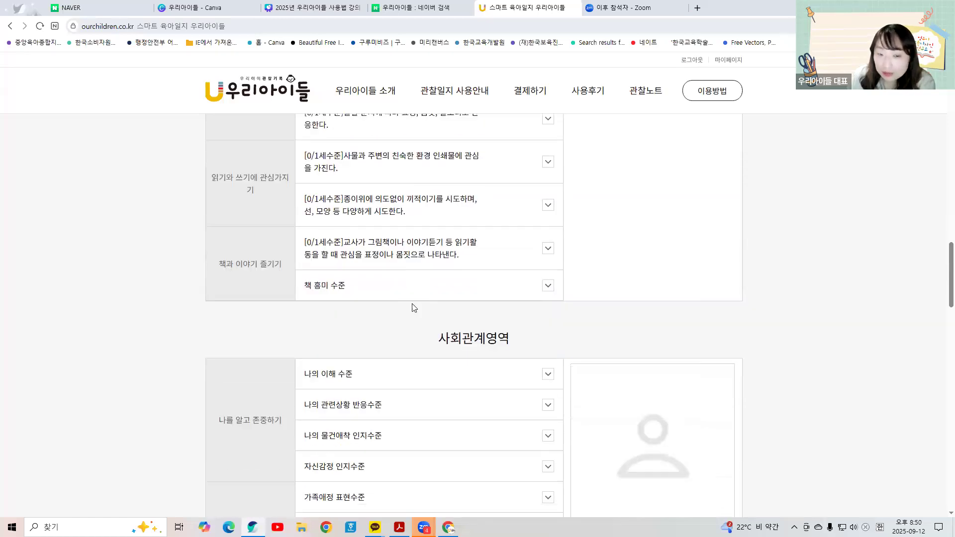
click(421, 291)
click(398, 369)
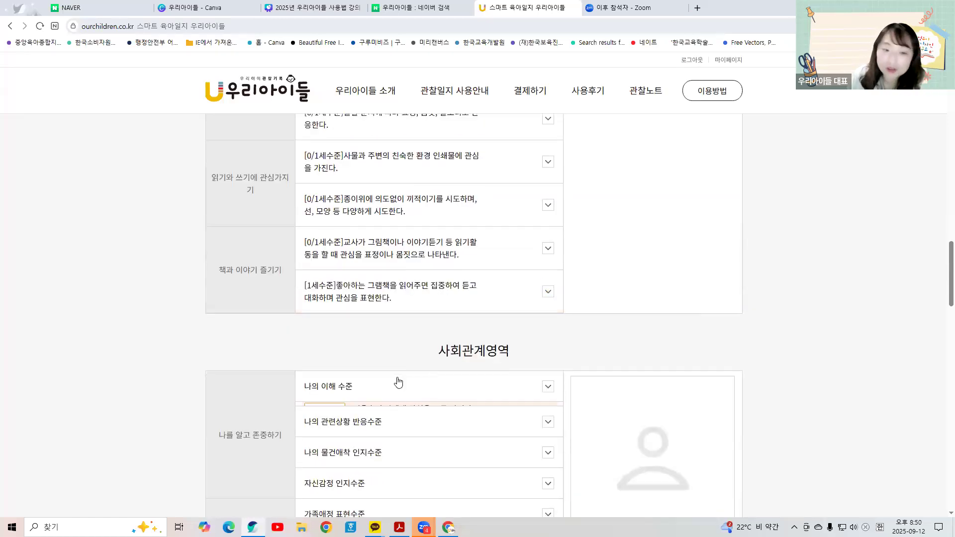
Step: Rate mirror self-recognition at 1세수준, own-name and own-belongings responses at 0/1세수준
click(397, 381)
scroll(398, 381, down, 2)
click(403, 355)
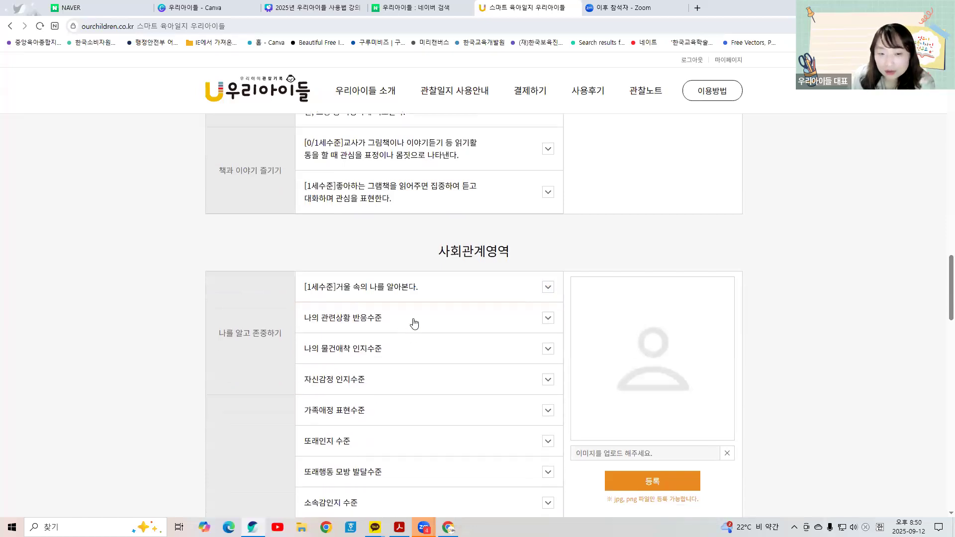
click(415, 323)
click(417, 364)
click(412, 362)
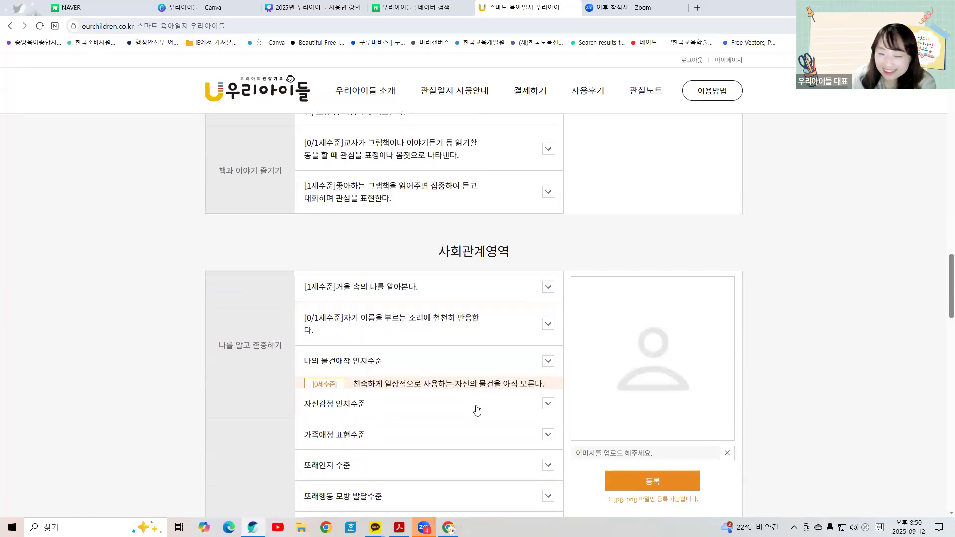
click(477, 411)
Step: Rate 자신감정 인지, 가족애정 표현 and 또래인지 수준 at 0/1세수준
scroll(478, 388, down, 1)
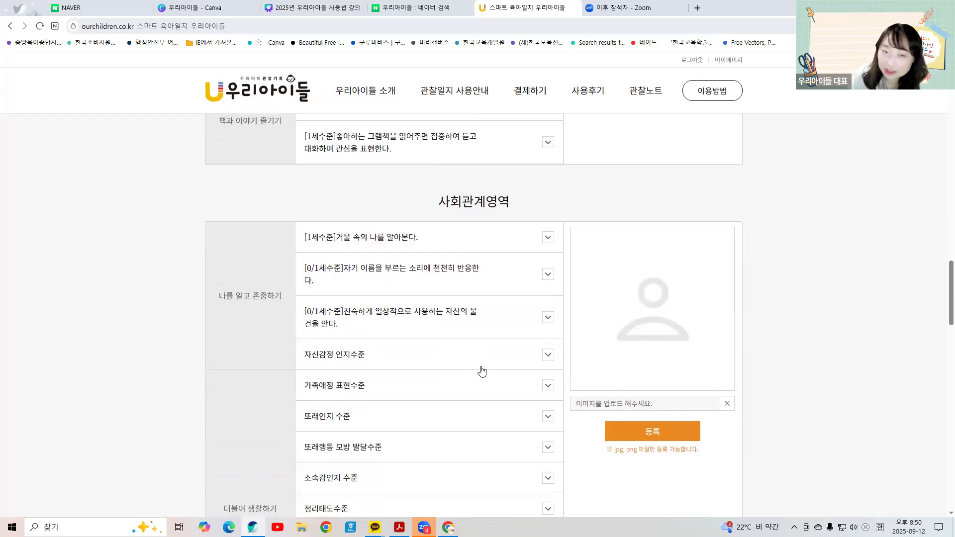
click(481, 368)
click(448, 400)
click(449, 389)
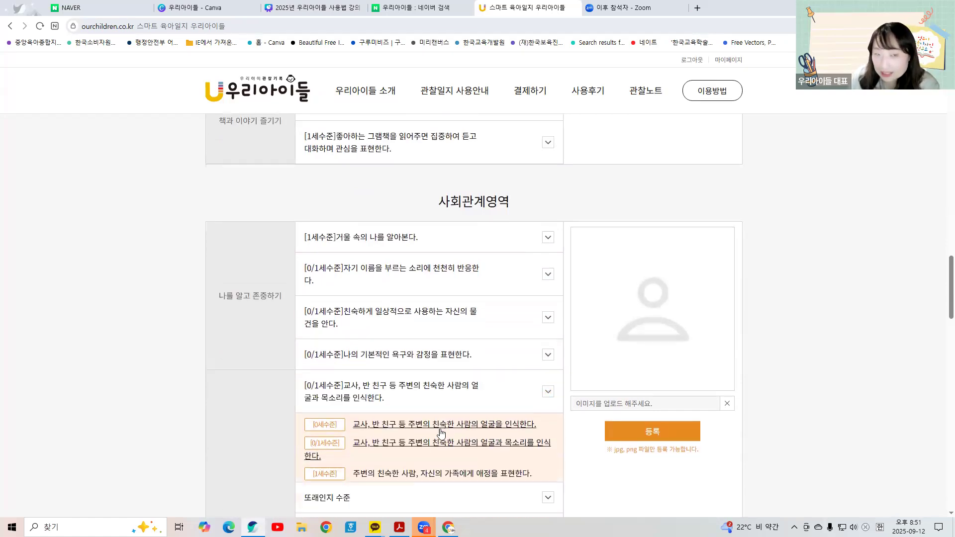
click(439, 434)
click(433, 429)
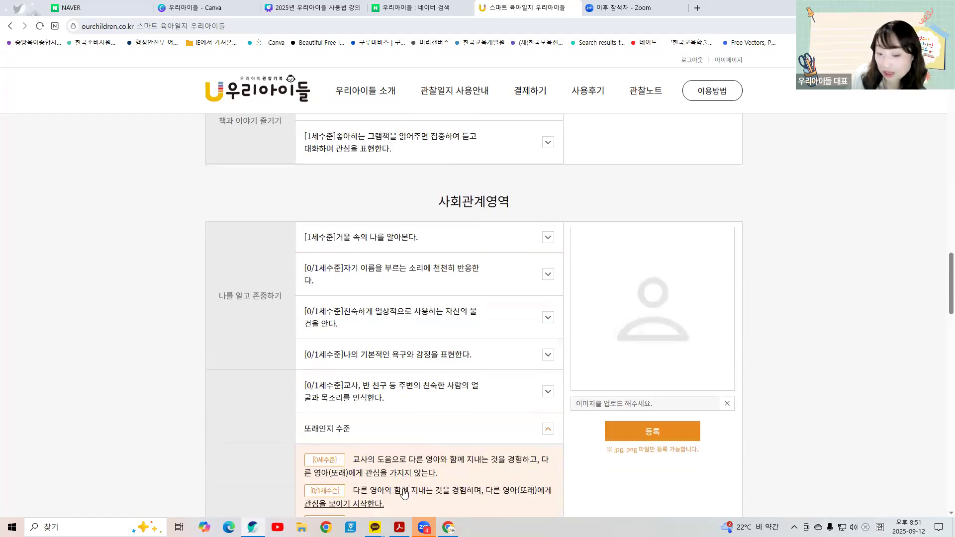
click(404, 494)
Step: Rate peer imitation, 소속감, 인사예절, 순서 및 규칙 at 0/1세수준 and 정리태도 at 1세수준
scroll(442, 341, down, 3)
click(445, 330)
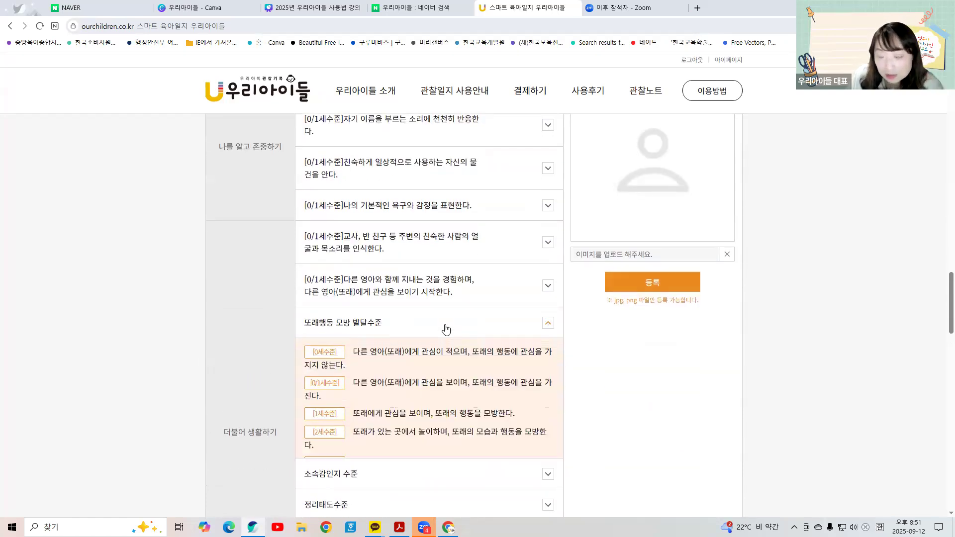
click(437, 387)
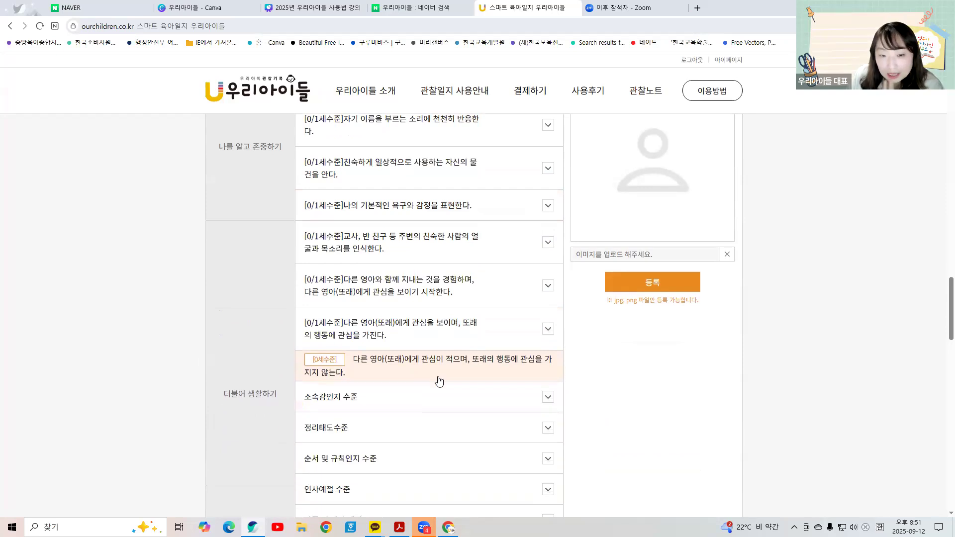
click(381, 422)
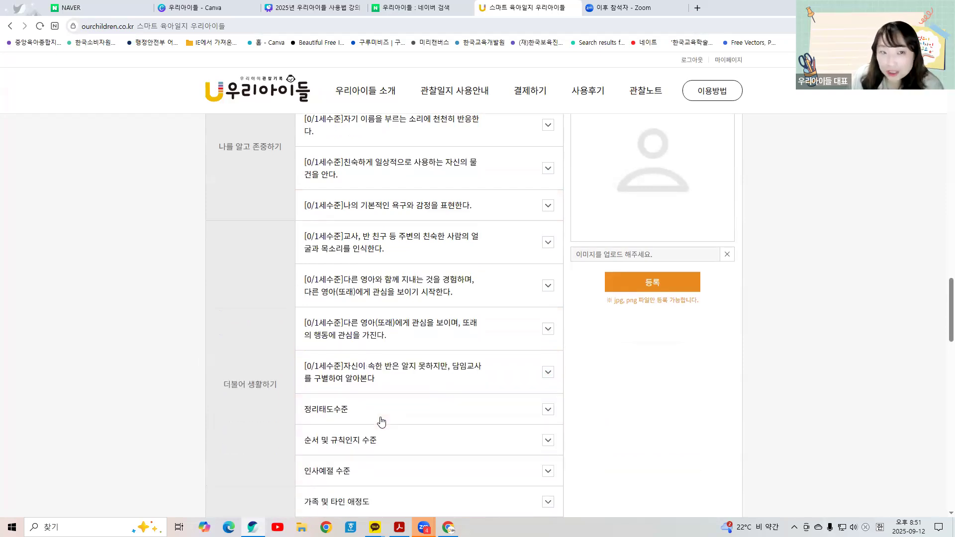
scroll(411, 324, down, 2)
click(412, 318)
click(405, 392)
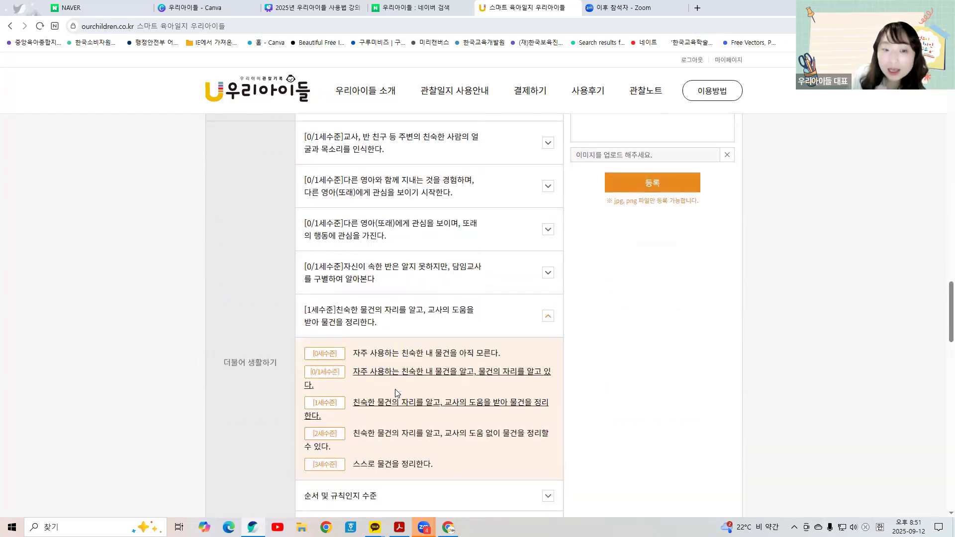
click(411, 369)
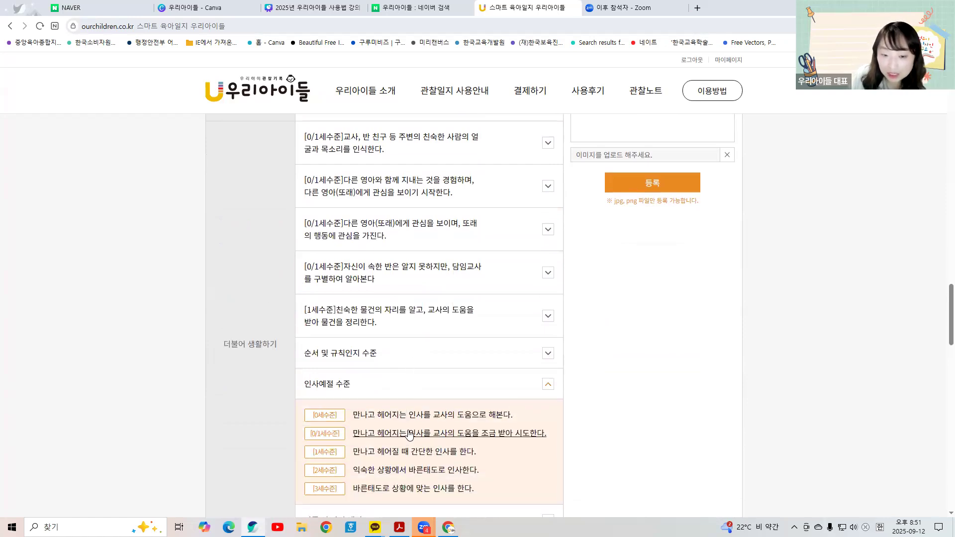
click(413, 430)
click(421, 360)
click(408, 397)
Step: Rate the remaining items, including 가족 및 타인 애정도 and 타인감정 인지수준, at 0/1세수준
scroll(423, 324, down, 2)
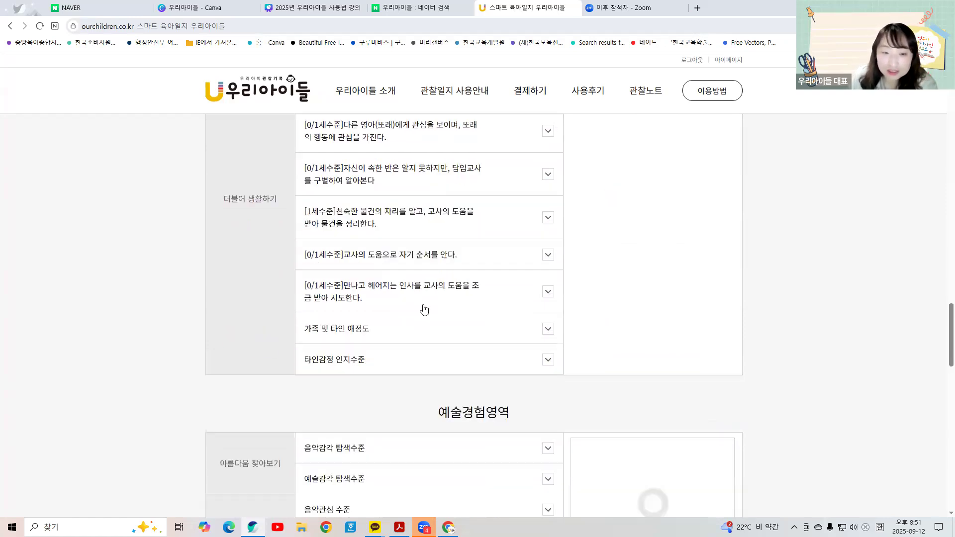
click(431, 291)
click(409, 345)
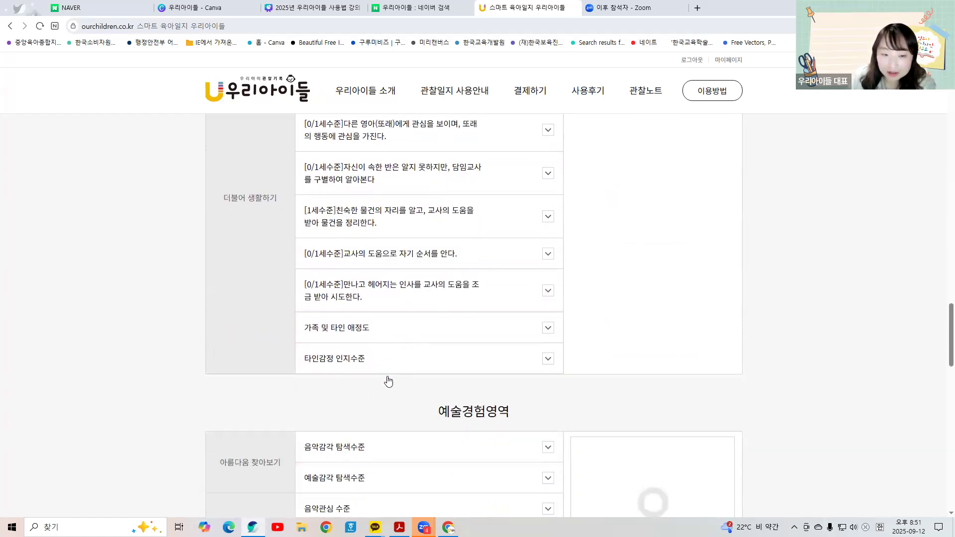
click(411, 328)
click(398, 389)
click(414, 396)
click(420, 383)
click(407, 424)
Step: Rate 음악감각 탐색, 예술감각 탐색 and 음악표현 at 0/1세수준, and 음악관심 at 1세수준
scroll(427, 348, down, 3)
click(412, 326)
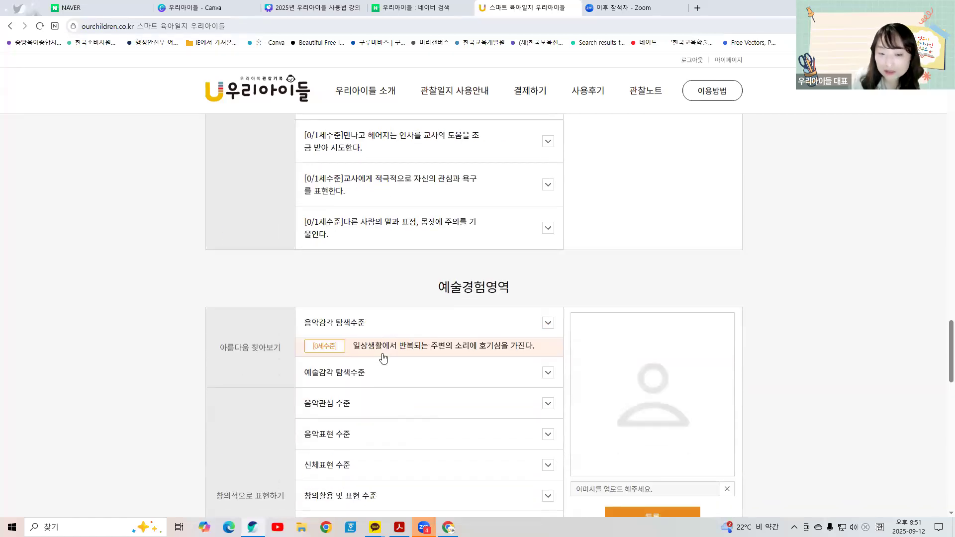
click(377, 374)
click(418, 366)
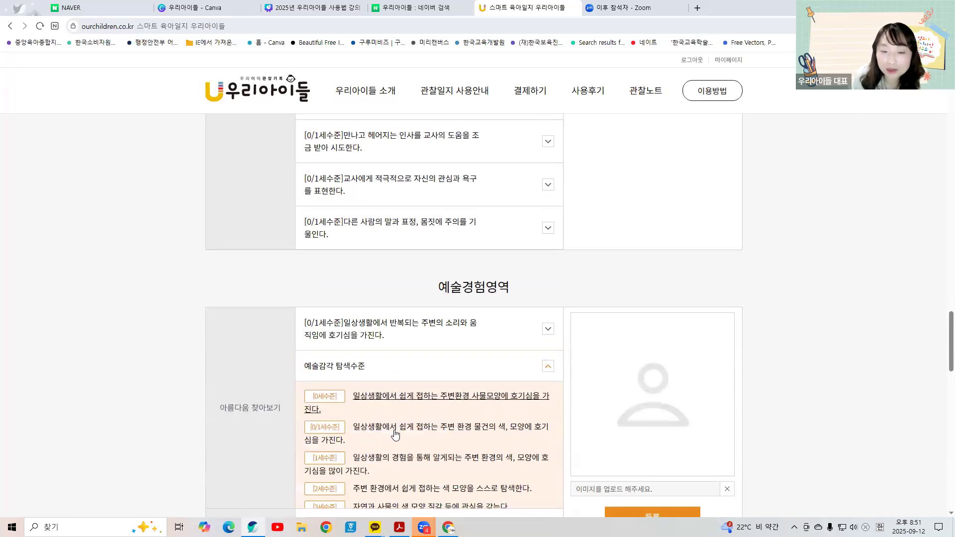
click(419, 418)
scroll(419, 378, down, 3)
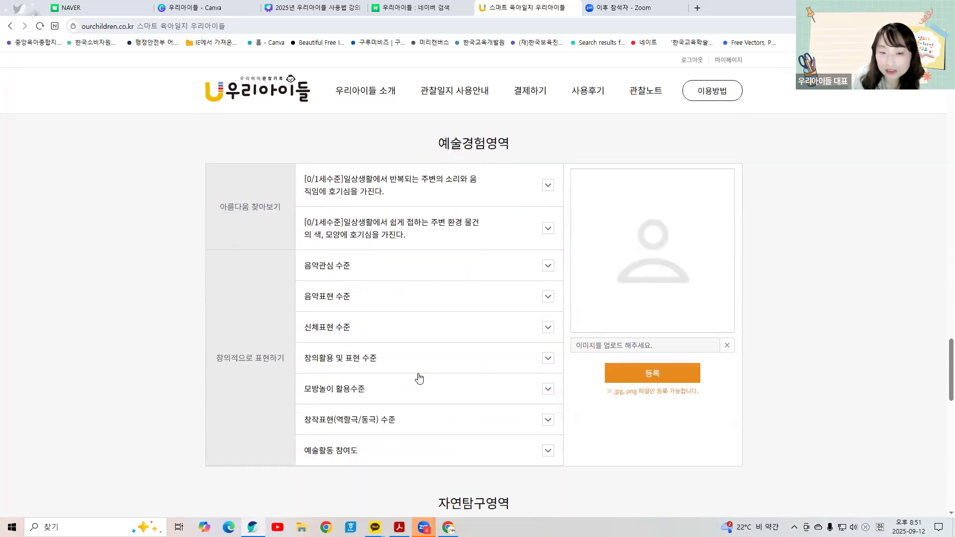
click(463, 260)
click(462, 326)
click(351, 305)
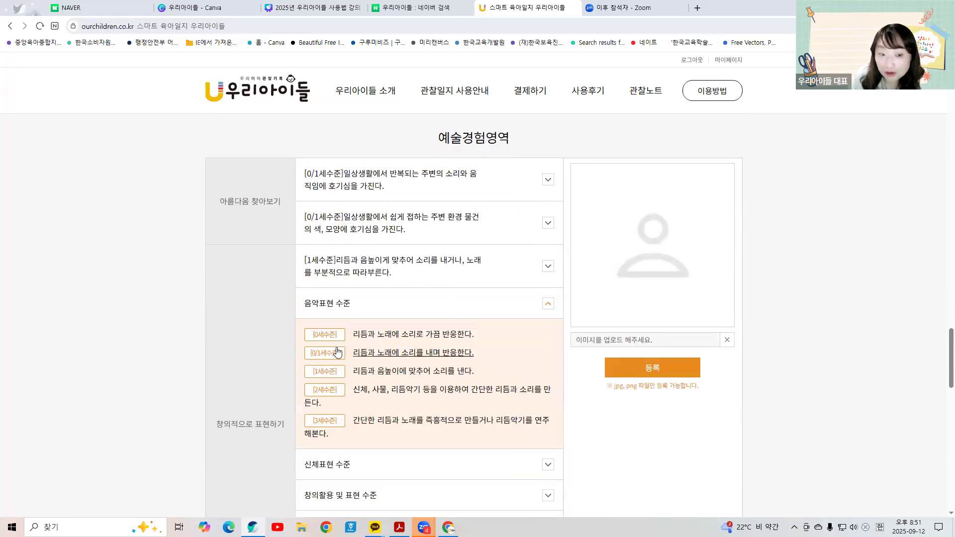
click(337, 352)
Step: Rate 신체표현, 창의활용 및 표현, 모방놀이 활용, 창작표현(역할극/동극) and 예술활동 참여도 at 0/1세수준
click(366, 338)
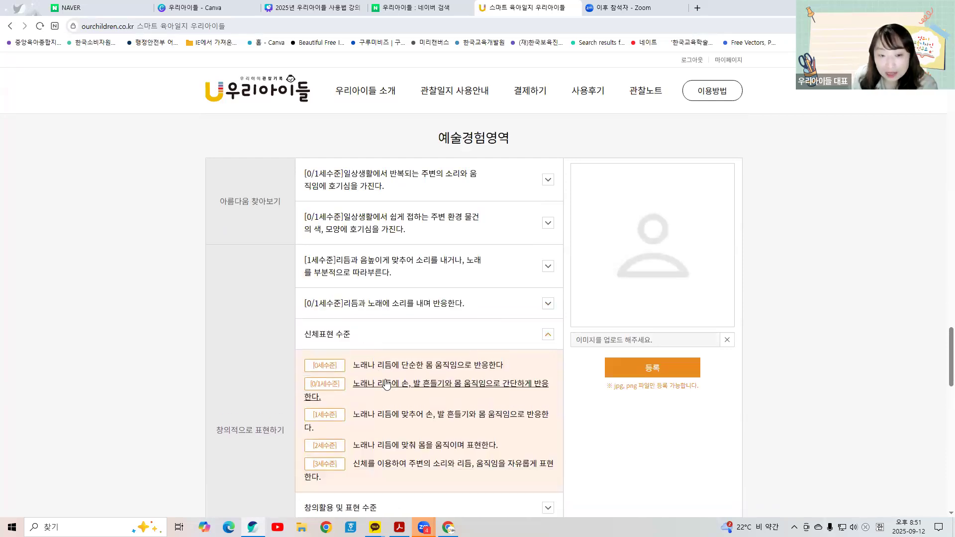
click(387, 386)
click(386, 378)
click(392, 433)
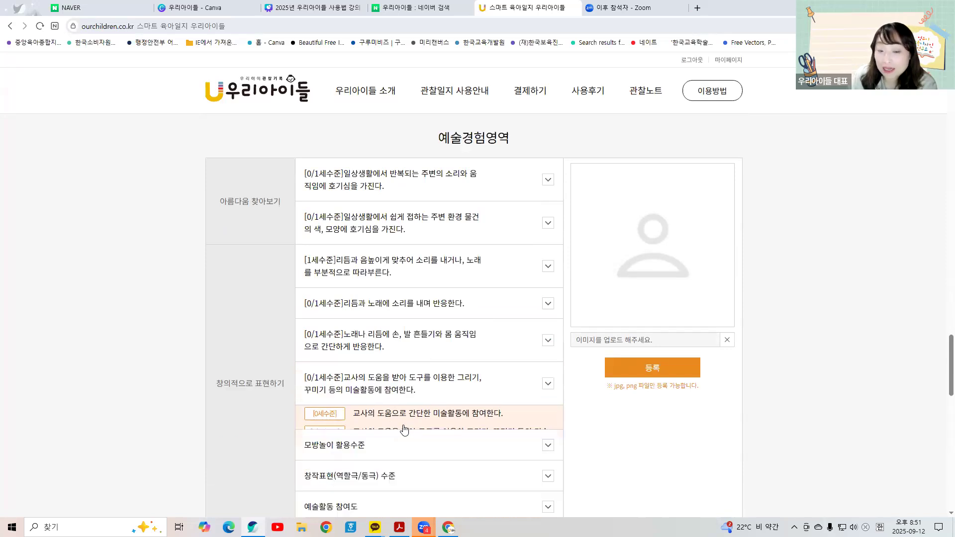
click(433, 432)
scroll(449, 182, down, 3)
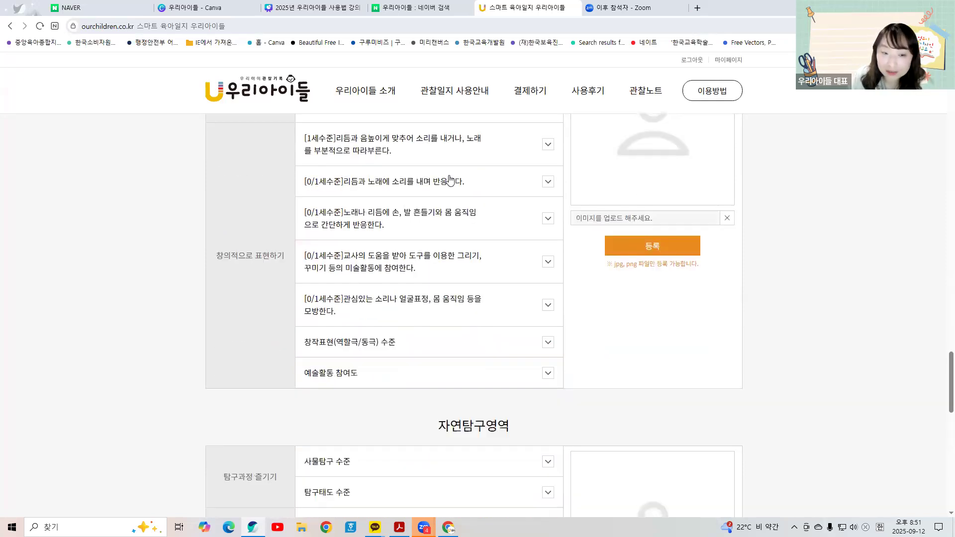
click(414, 324)
click(413, 377)
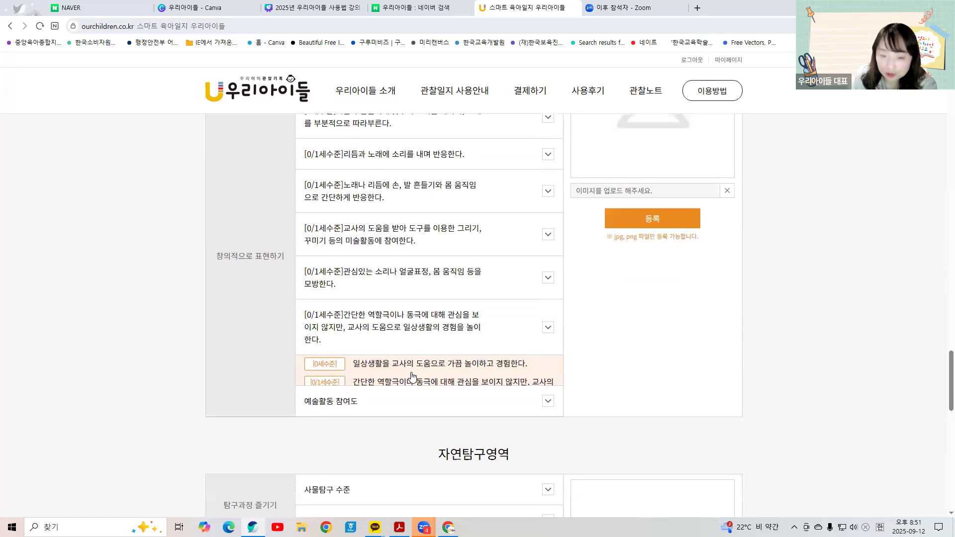
click(415, 374)
click(419, 420)
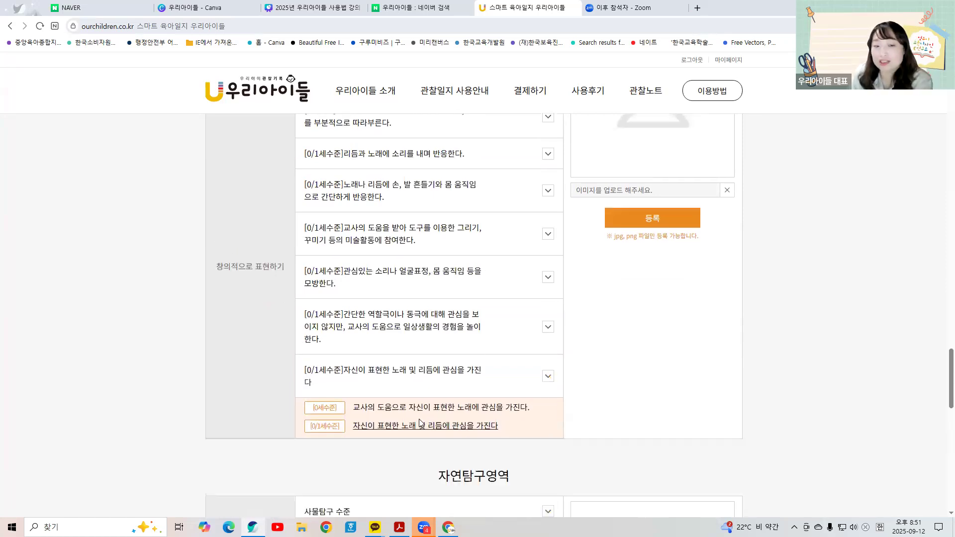
scroll(454, 328, down, 3)
Step: Rate 사물탐구, 탐구태도, 수학적 사고, 수 인지 and 공간인지 at 0/1세수준
click(442, 323)
click(433, 390)
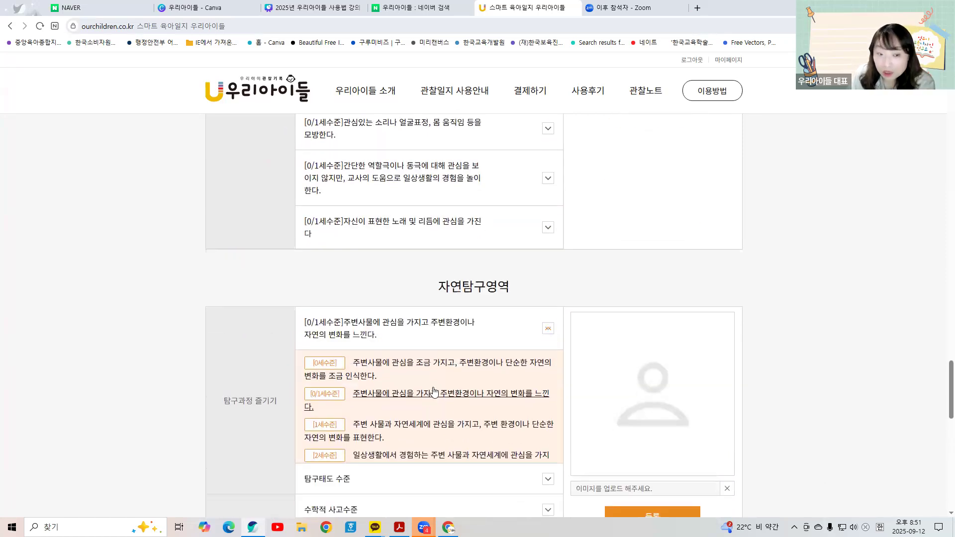
scroll(454, 283, down, 2)
click(462, 277)
click(435, 317)
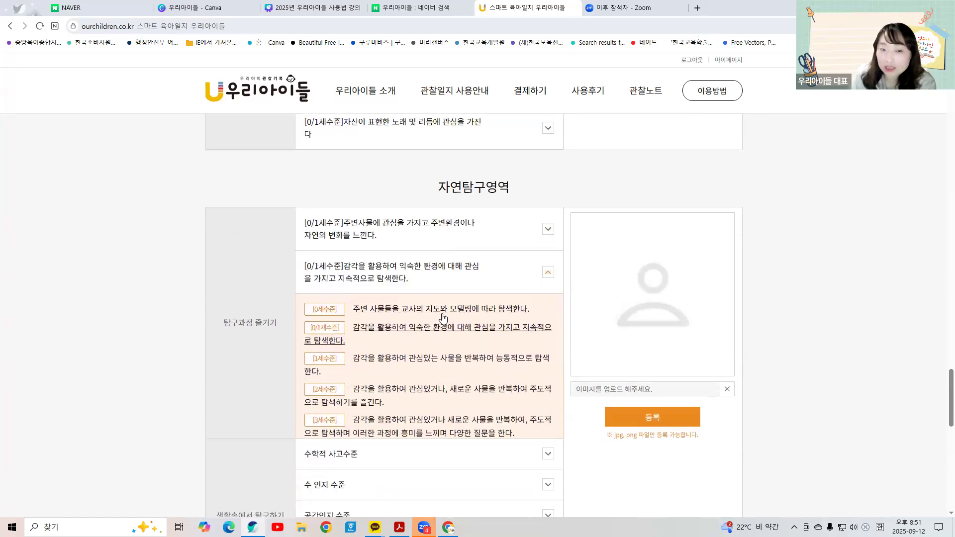
click(438, 316)
click(424, 356)
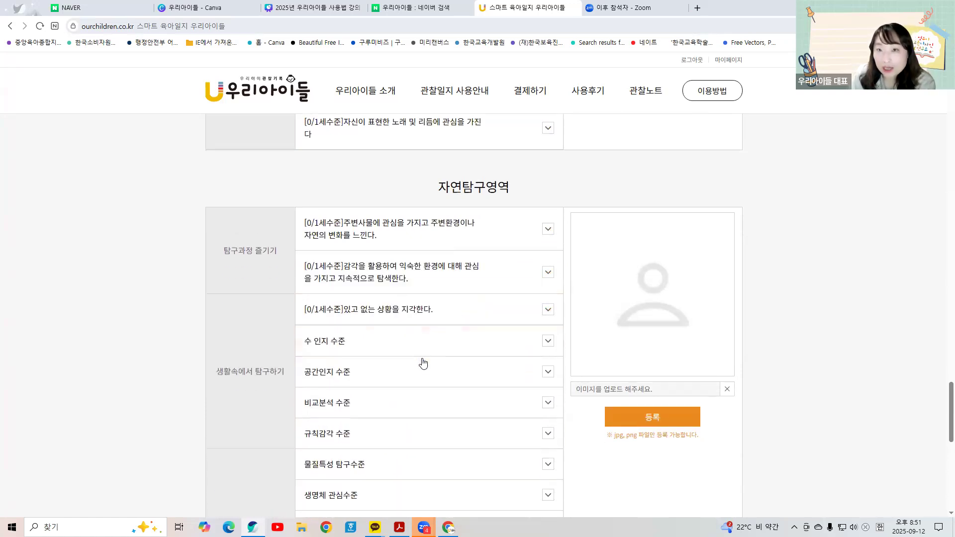
click(431, 350)
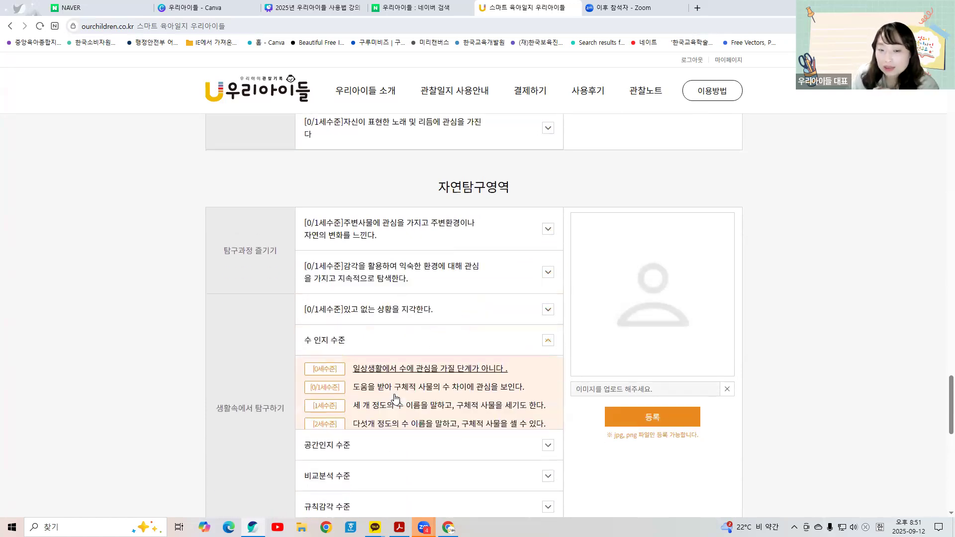
click(415, 380)
click(409, 387)
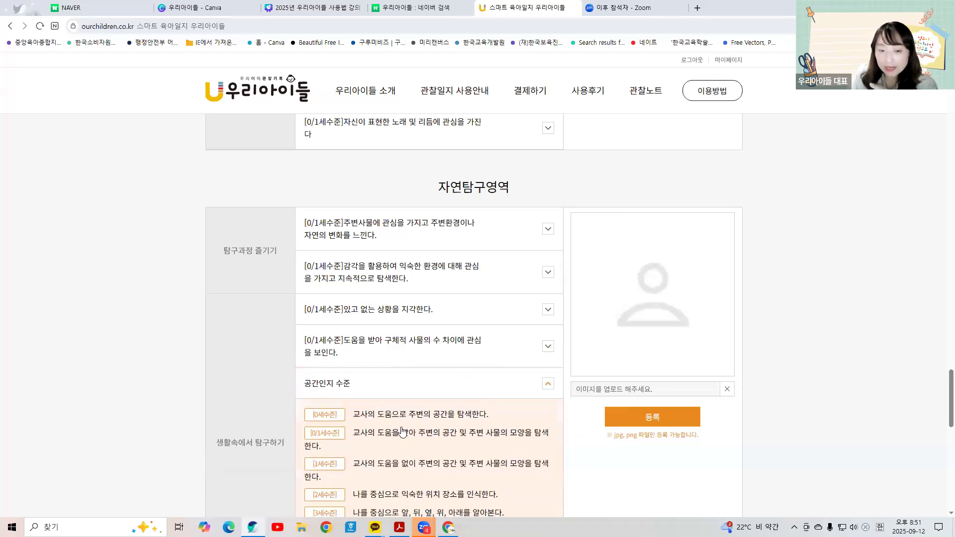
click(410, 430)
Step: Rate 비교분석, 규칙감각 and 물질특성 탐구 at 0/1세수준
scroll(410, 409, down, 3)
click(451, 282)
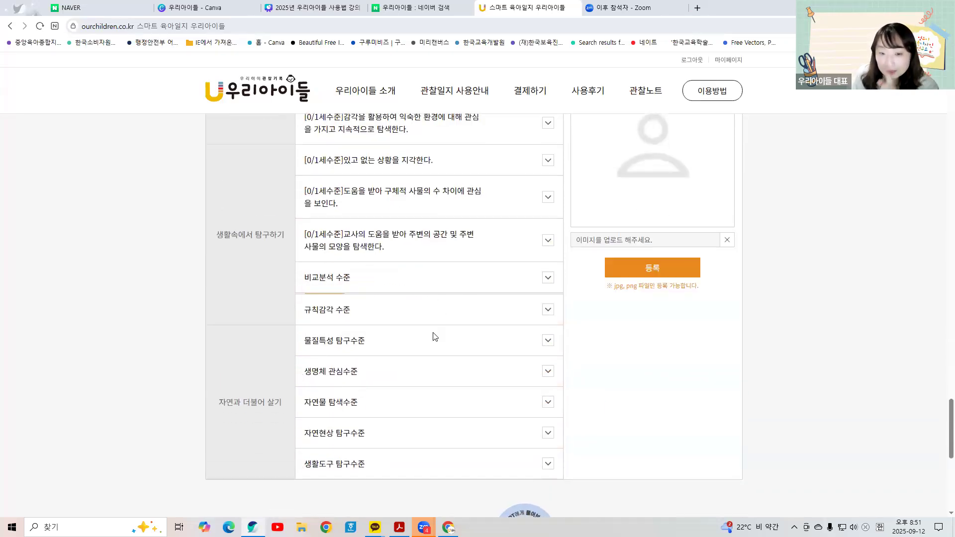
click(435, 326)
click(430, 326)
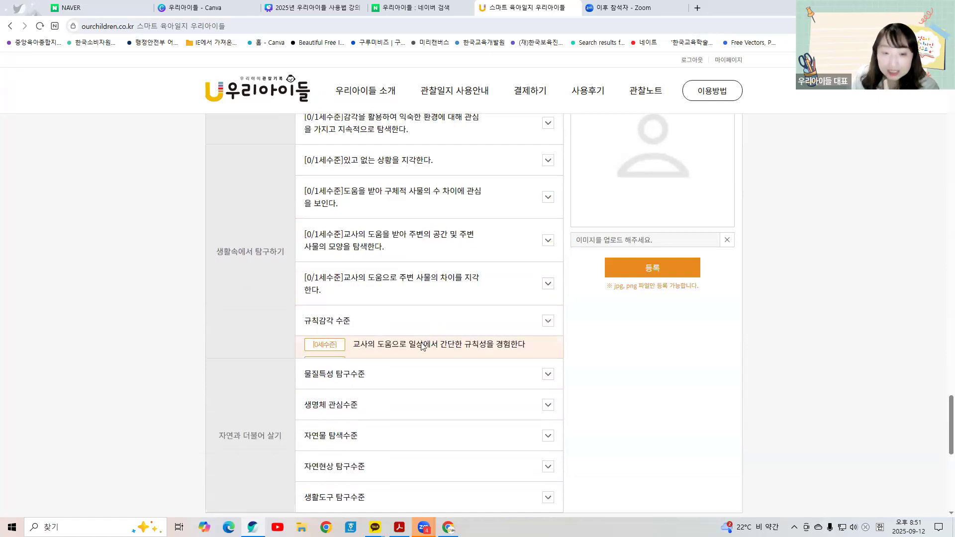
click(411, 379)
click(411, 368)
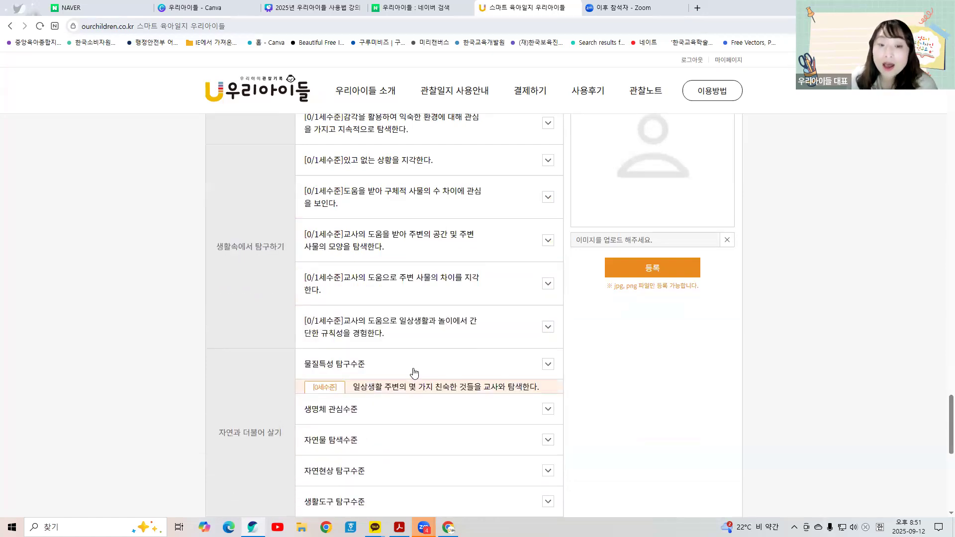
click(416, 415)
Step: Rate 생명체 관심, 자연물 탐색 and 생활도구 탐구 at 0/1세수준, and 자연현상 탐구 at 0세수준
scroll(413, 407, down, 2)
click(458, 318)
click(430, 360)
click(430, 348)
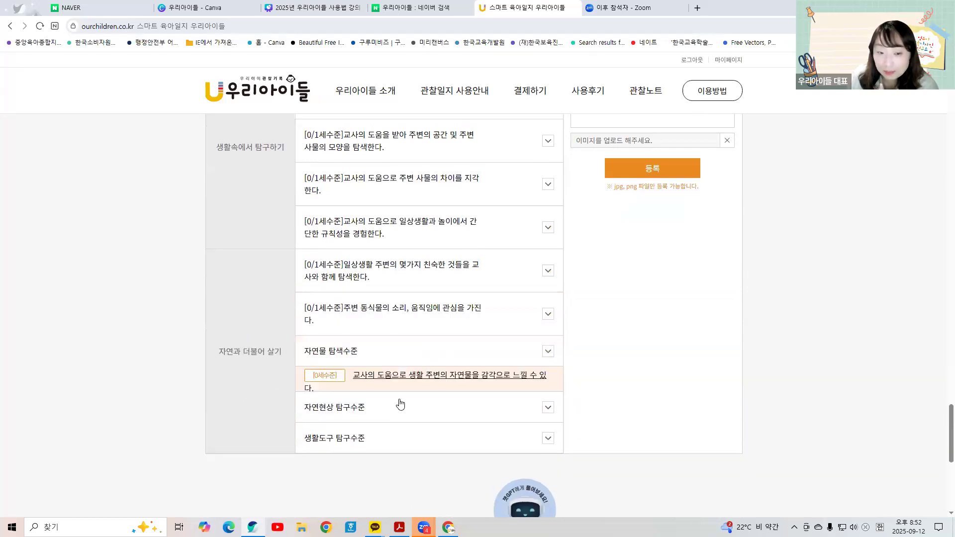
click(426, 412)
click(448, 398)
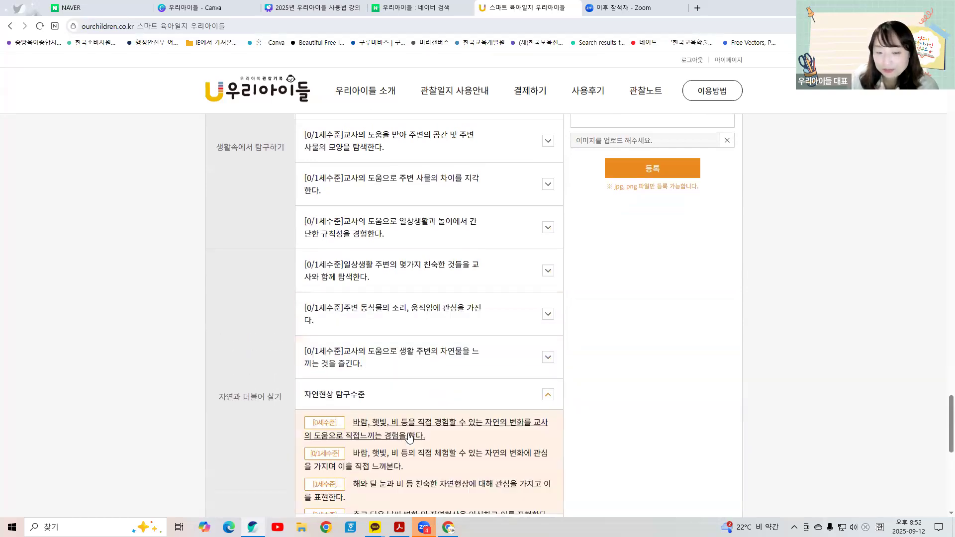
click(447, 423)
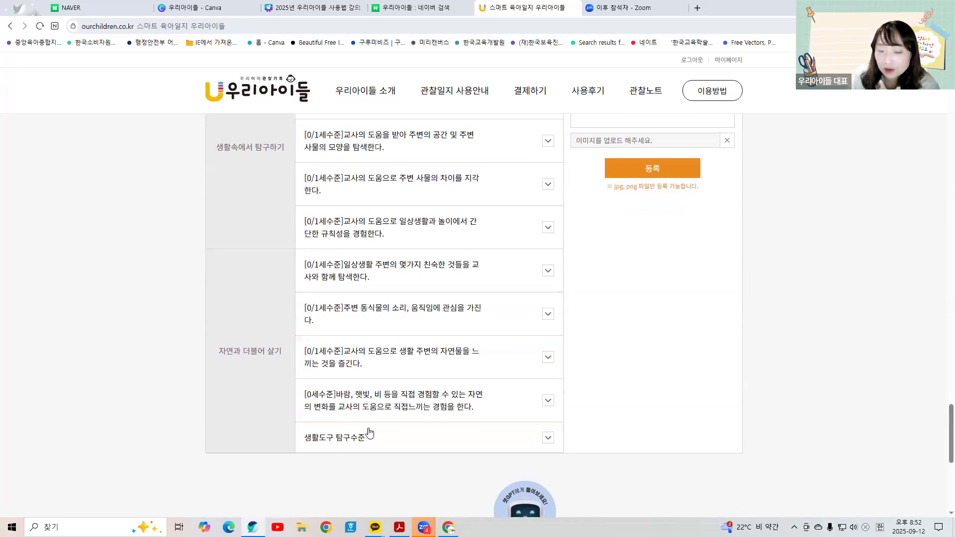
click(369, 434)
click(350, 500)
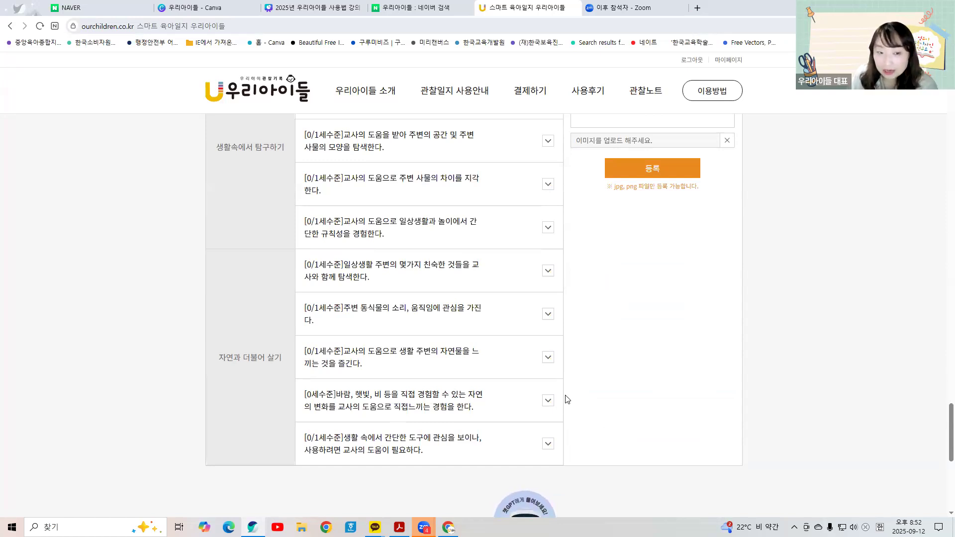
Step: Upload image 3 from the 2025디지털학습공동체 folder into the 자연탐구영역 photo slot
scroll(566, 398, up, 2)
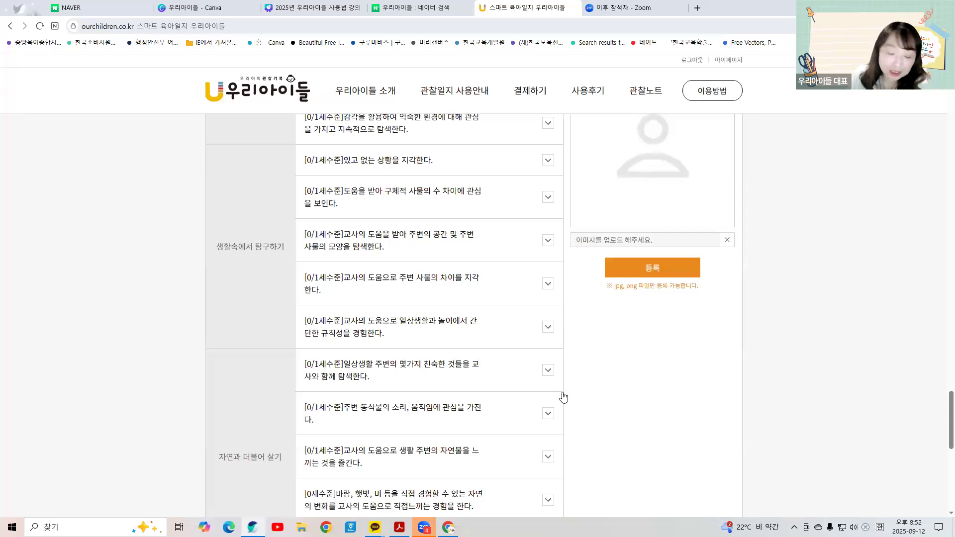
scroll(576, 369, up, 1)
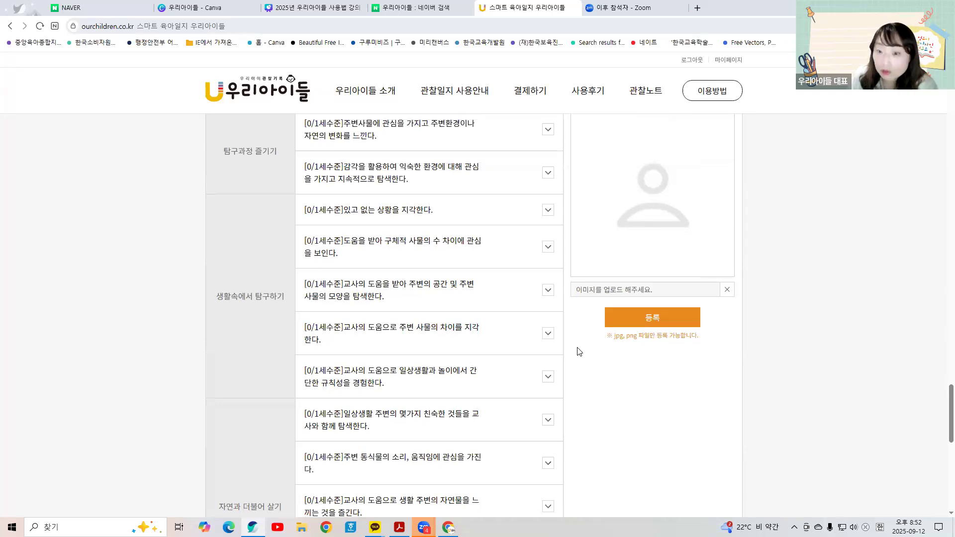
click(627, 317)
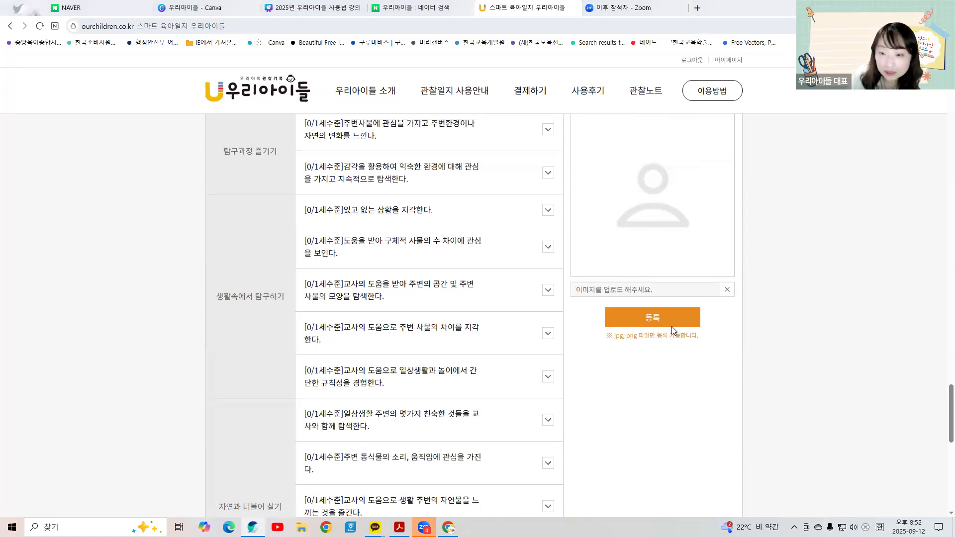
click(217, 150)
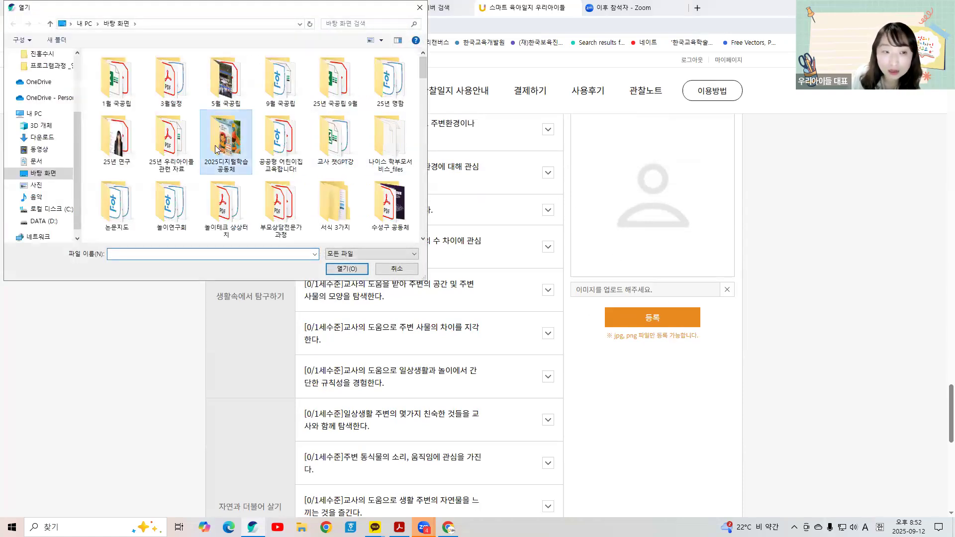
double_click(217, 149)
double_click(138, 164)
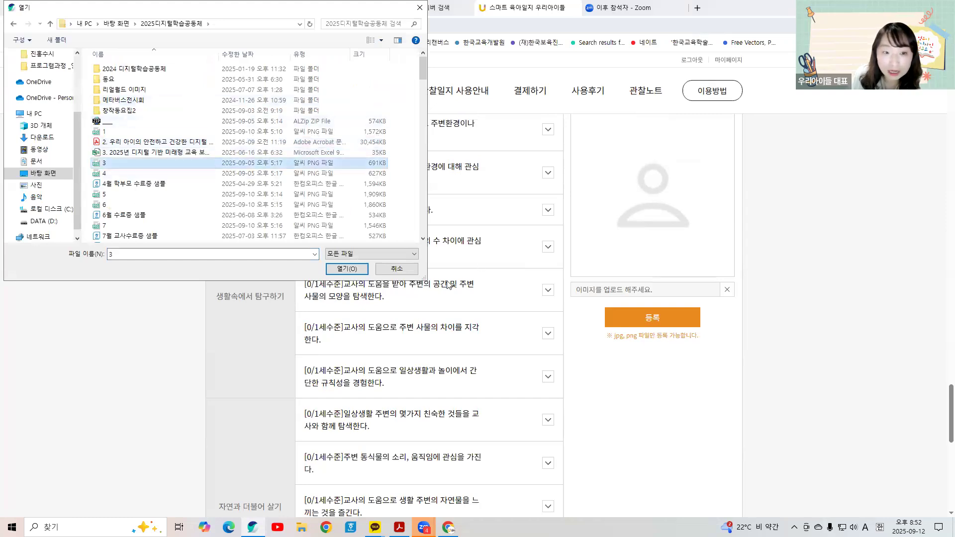
click(369, 269)
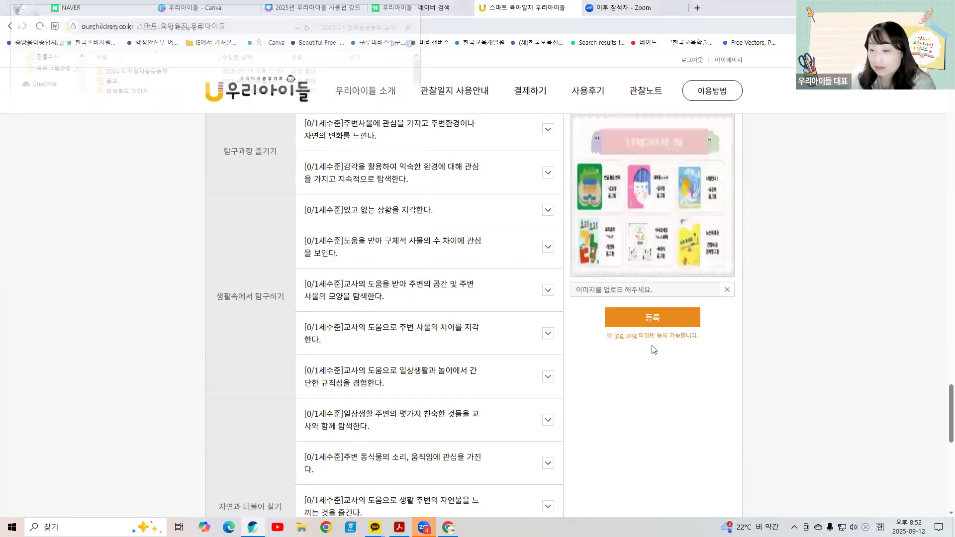
scroll(654, 350, down, 10)
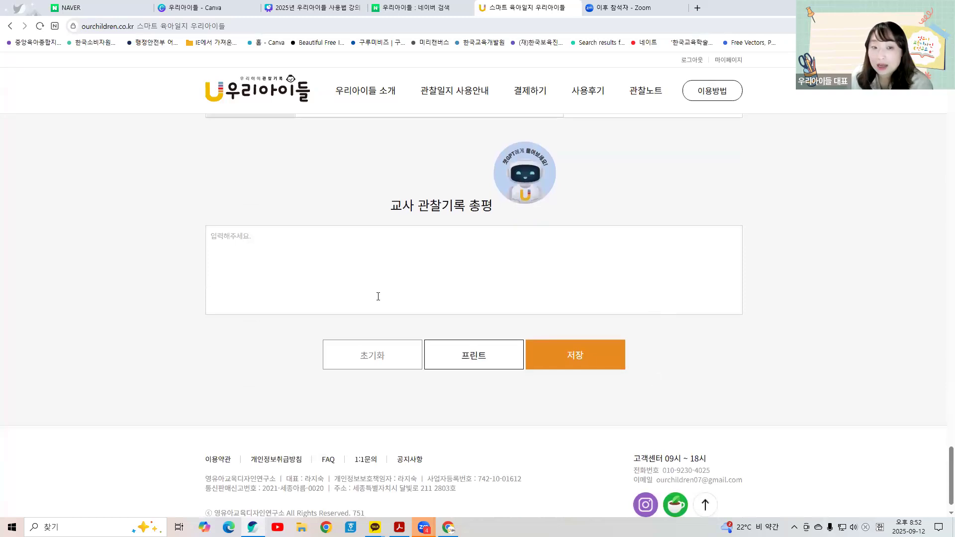
Step: Scroll down to the empty 교사 관찰기록 총평 box and put the cursor in it
scroll(378, 297, up, 10)
scroll(548, 177, up, 15)
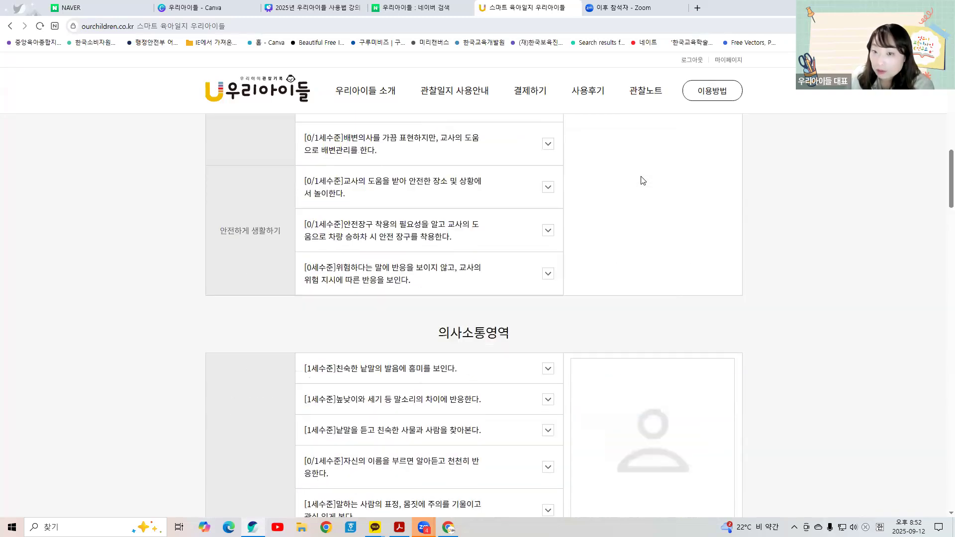
scroll(572, 338, down, 15)
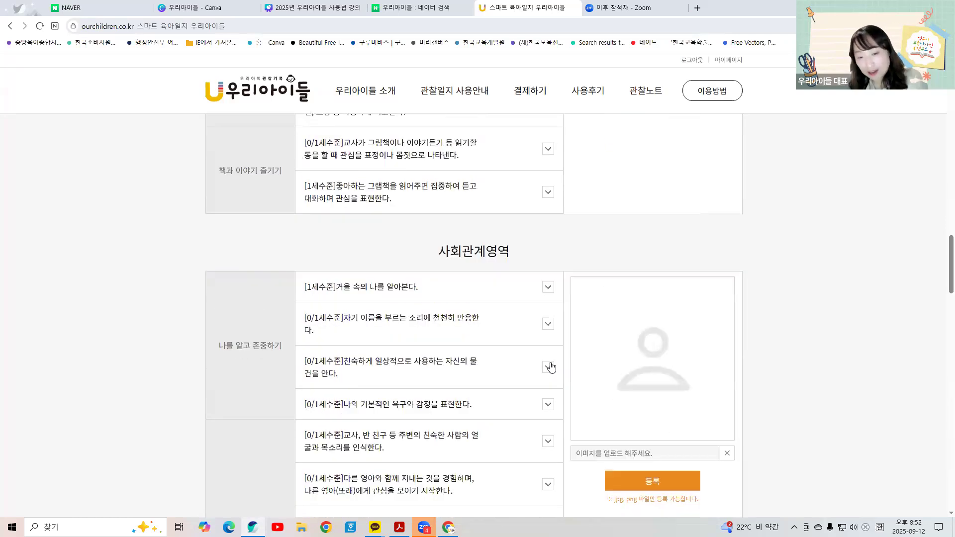
scroll(550, 367, down, 20)
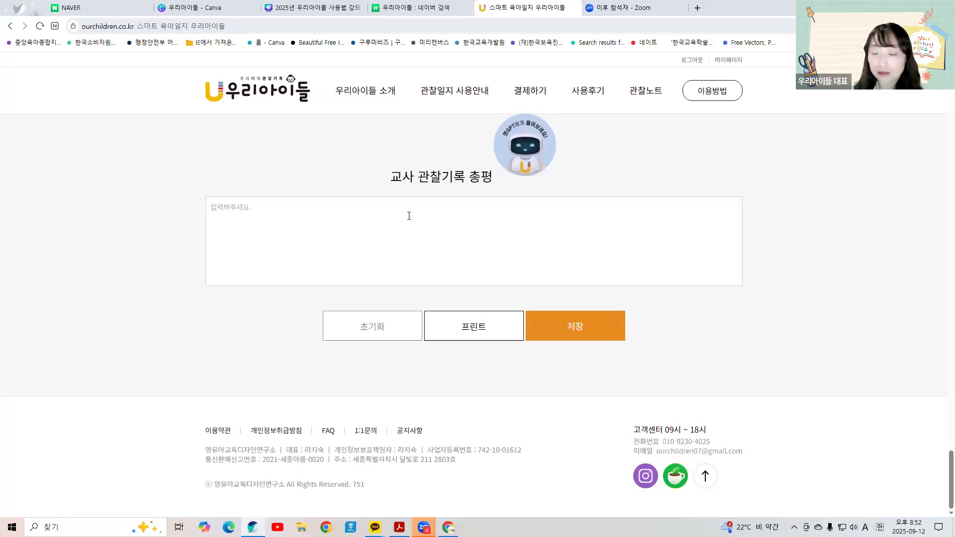
click(392, 213)
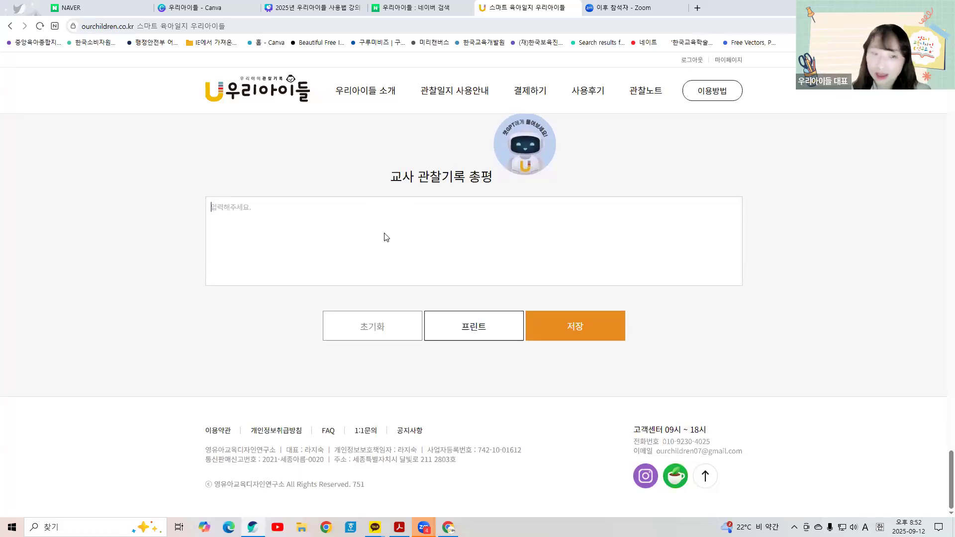
scroll(386, 234, up, 5)
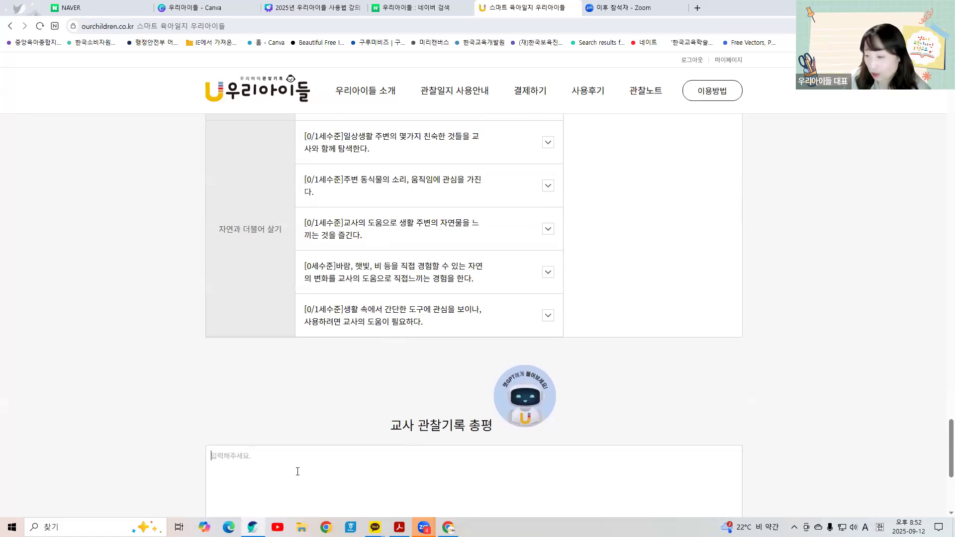
Step: Write rough 총평 notes about crying at drop-off, fighting, spilling vegetables and Lego building
scroll(303, 433, down, 2)
text(9dn)
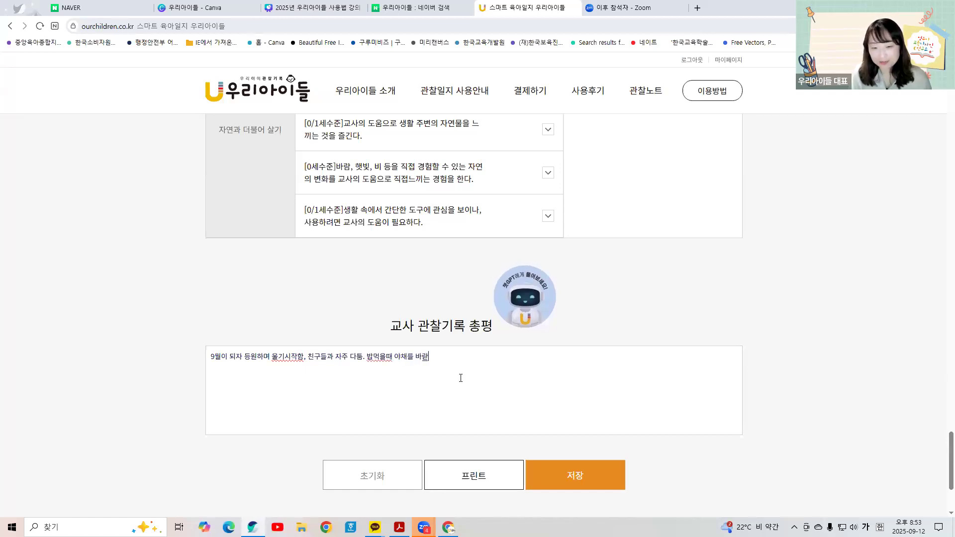
key(BackSpace)
key(BackSpace)
key(BackSpace)
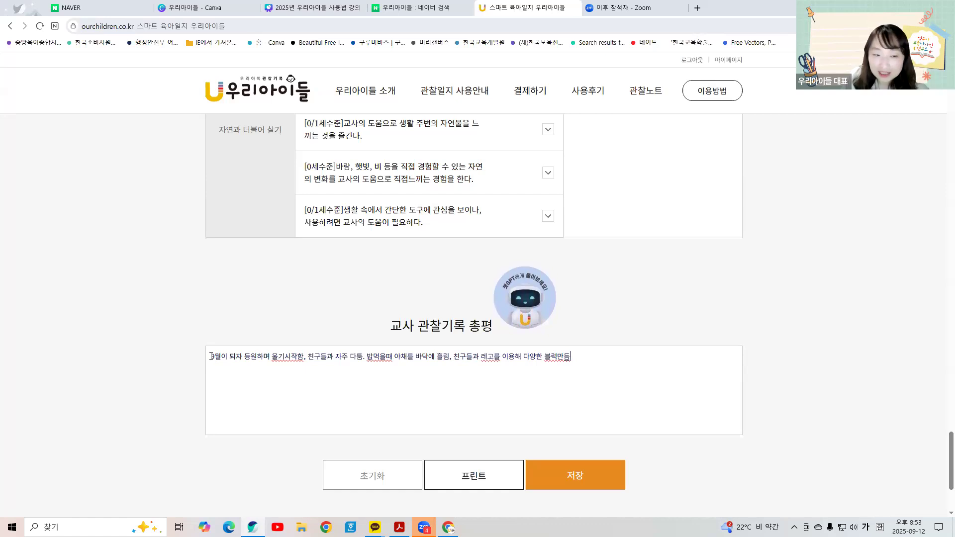
Step: Copy the whole 총평 text and open the ChatGPT assistant
drag(210, 356, 577, 350)
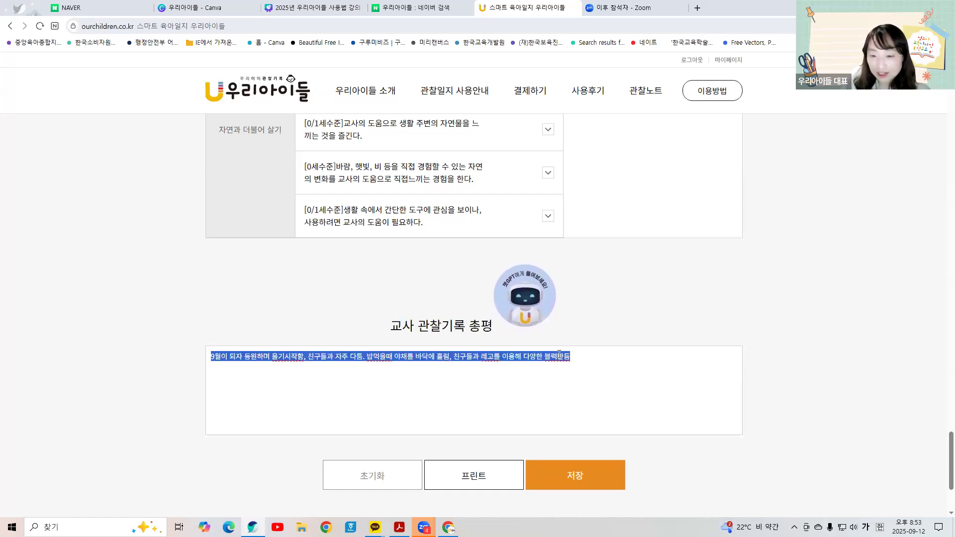
right_click(563, 354)
click(575, 150)
click(518, 302)
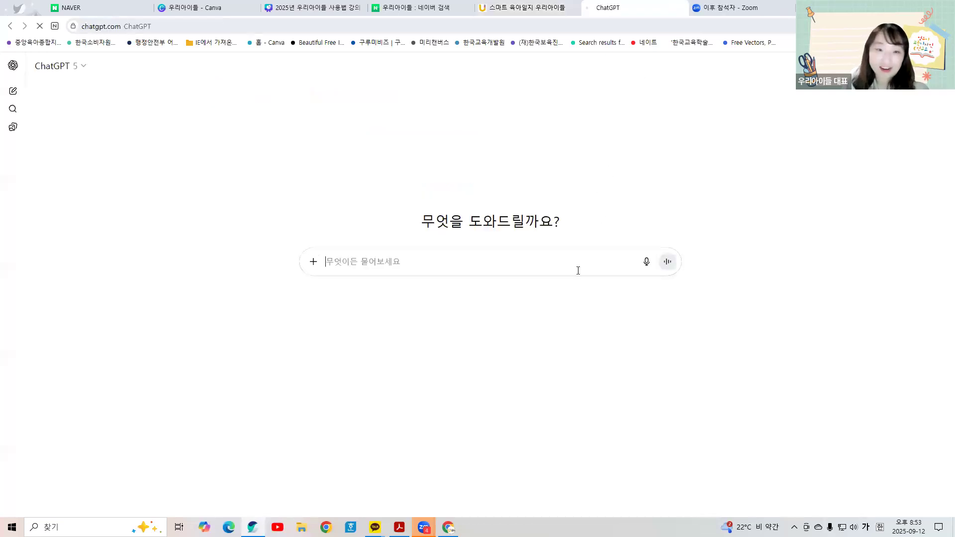
Step: Paste the copied 총평 notes into ChatGPT and send them
right_click(400, 259)
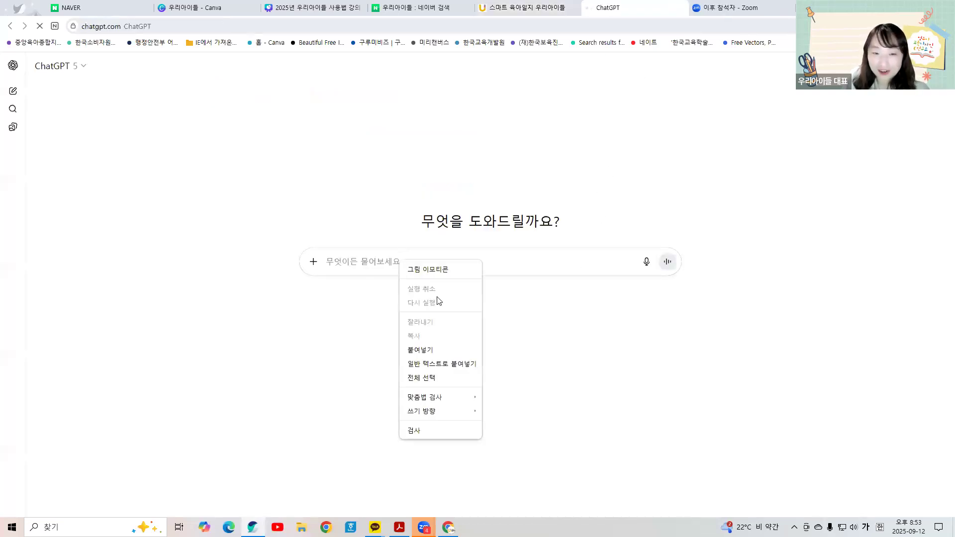
click(436, 348)
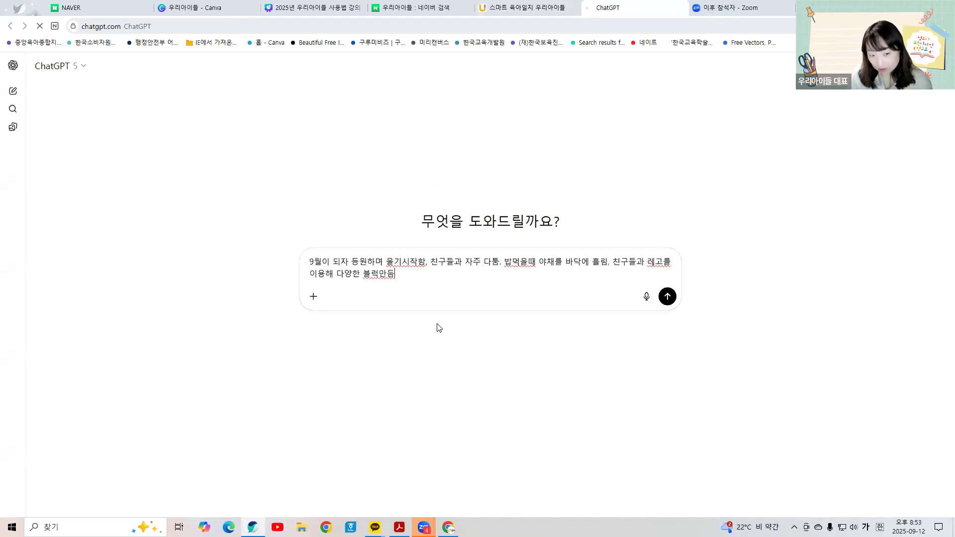
key(Return)
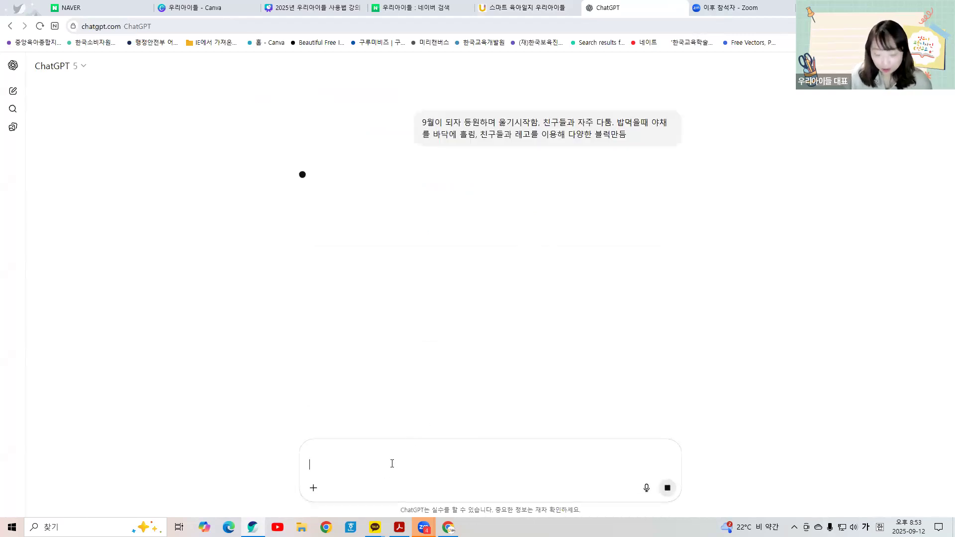
Step: Ask ChatGPT to rewrite the notes as a simple narrative 9월 관찰일지 for a 만 2세 child
text(위에)
key(BackSpace)
key(BackSpace)
key(BackSpace)
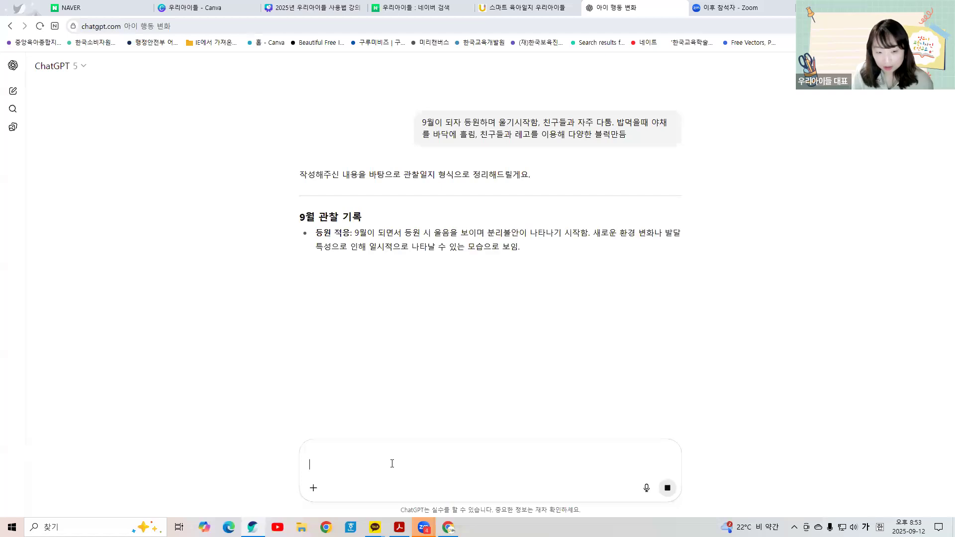
text(위으ㅐ)
key(BackSpace)
key(BackSpace)
key(BackSpace)
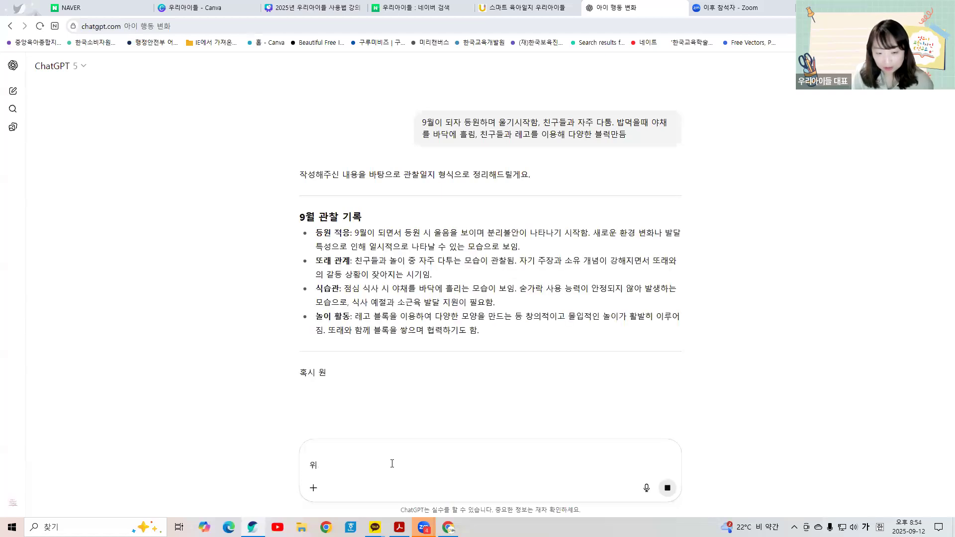
text(의 내용은)
text( 9월 매)
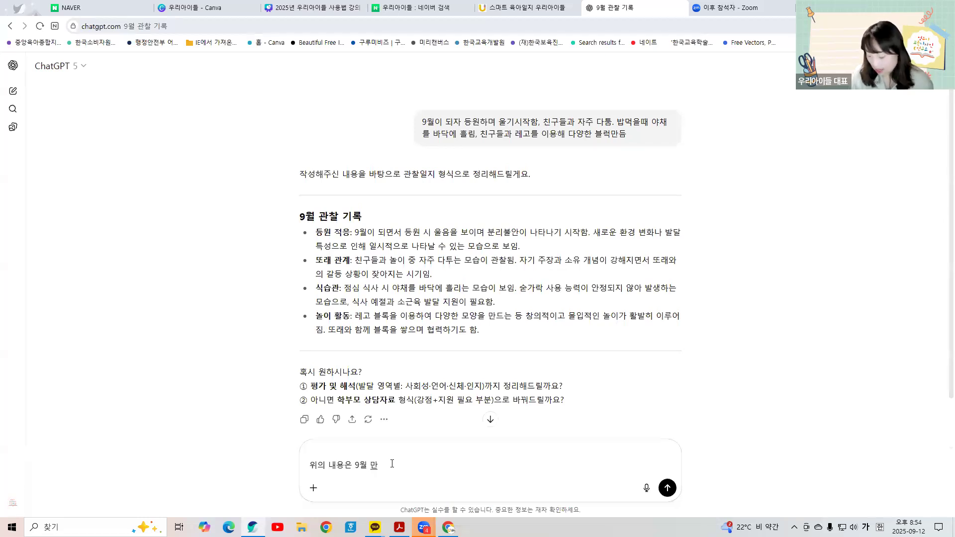
key(BackSpace)
key(BackSpace)
key(BackSpace)
text(2세 아이의)
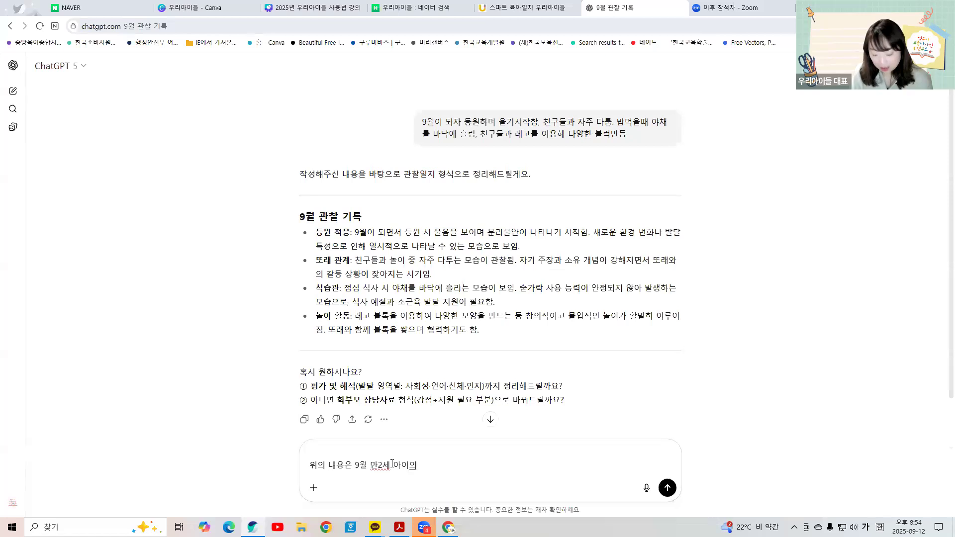
text( 관찰일)
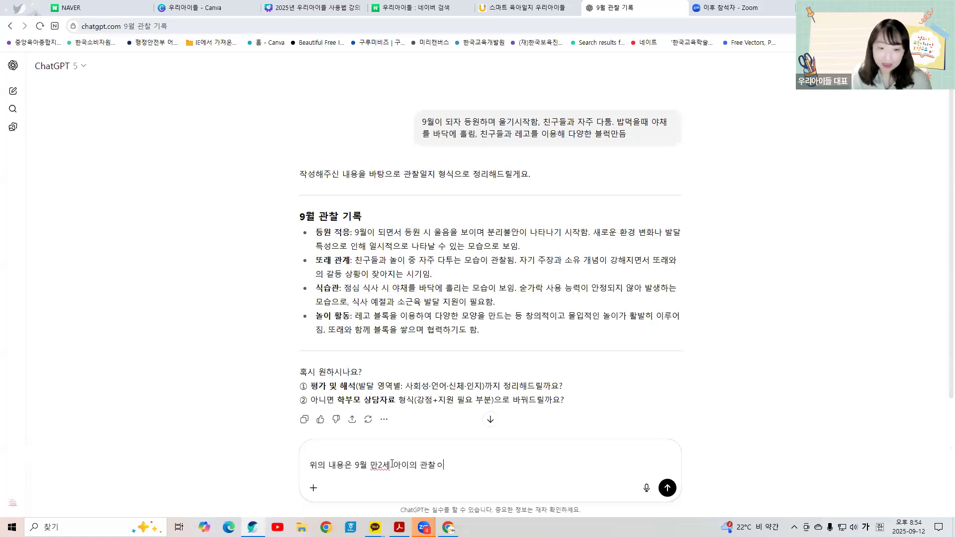
text(지인데 )
text(서술시)
text(으로 간닺나게)
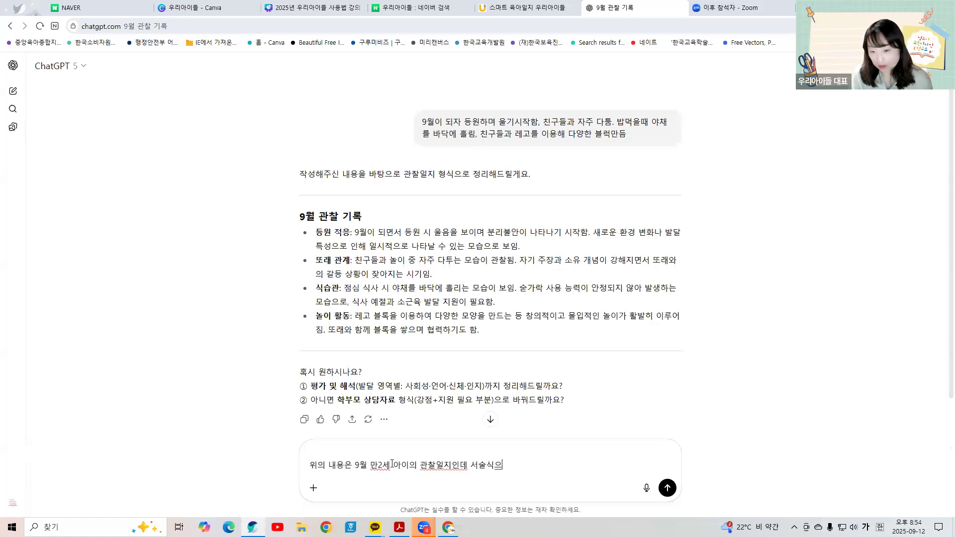
key(BackSpace)
key(BackSpace)
key(BackSpace)
key(BackSpace)
text(단하게 문맥을)
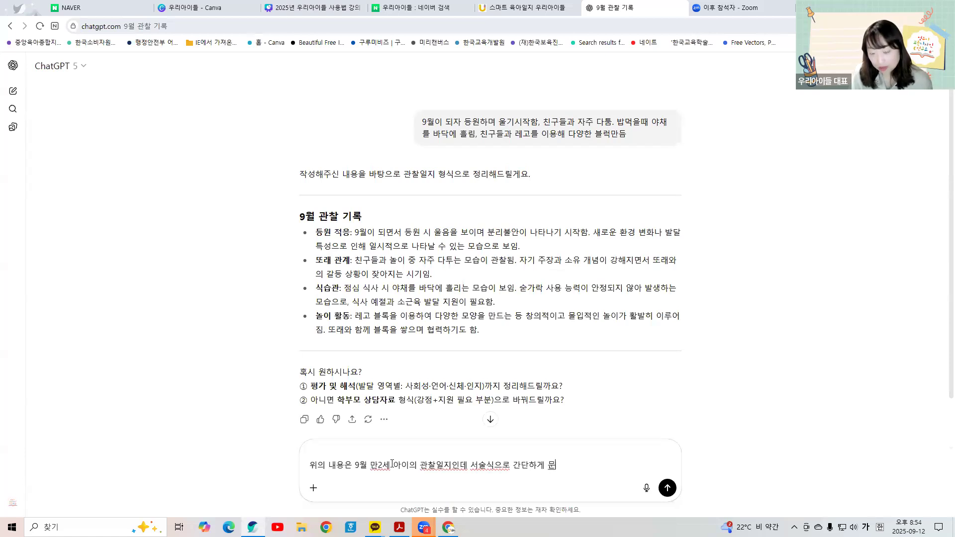
text( 맞치)
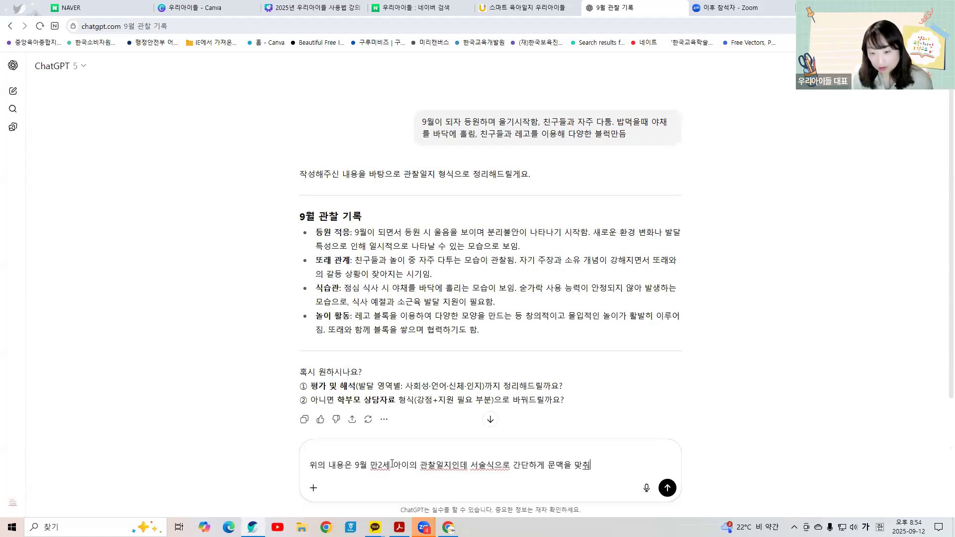
text(줘)
key(Return)
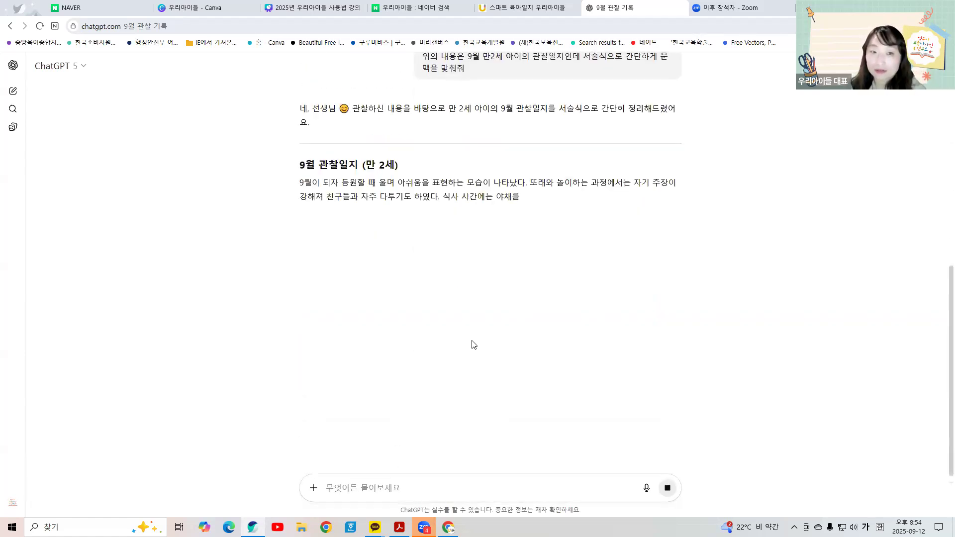
Step: Copy ChatGPT's narrative paragraph, return to the 우리아이들 form and select the old 총평 text
drag(300, 181, 452, 228)
key(ctrl+c)
right_click(467, 217)
click(453, 208)
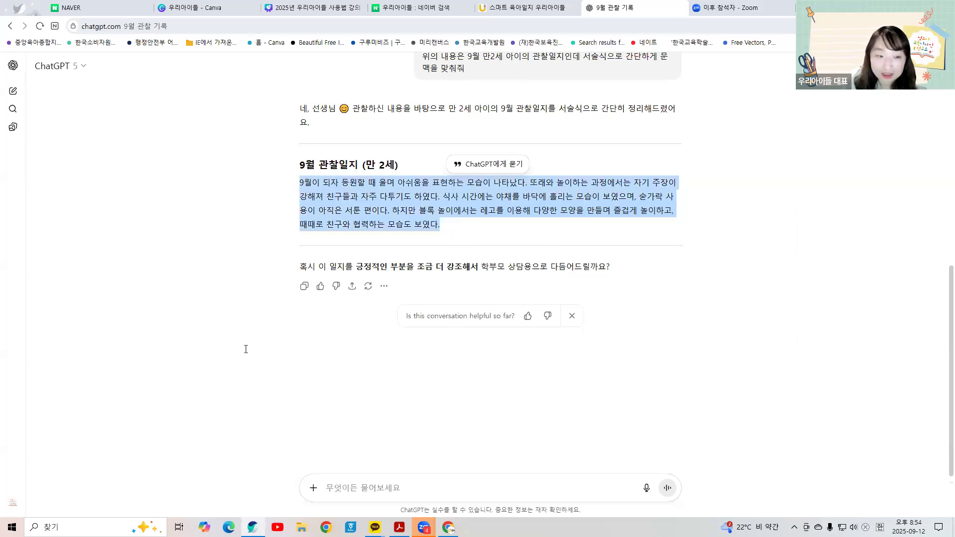
key(ctrl+shift+Tab)
key(ctrl+a)
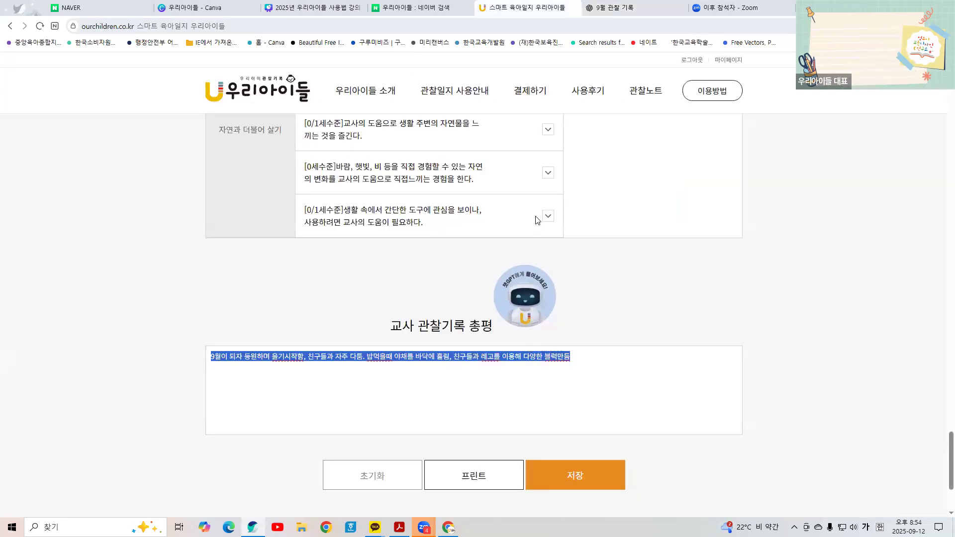
Step: Replace the 총평 text with the ChatGPT paragraph and save the 관찰일지
right_click(530, 372)
click(552, 169)
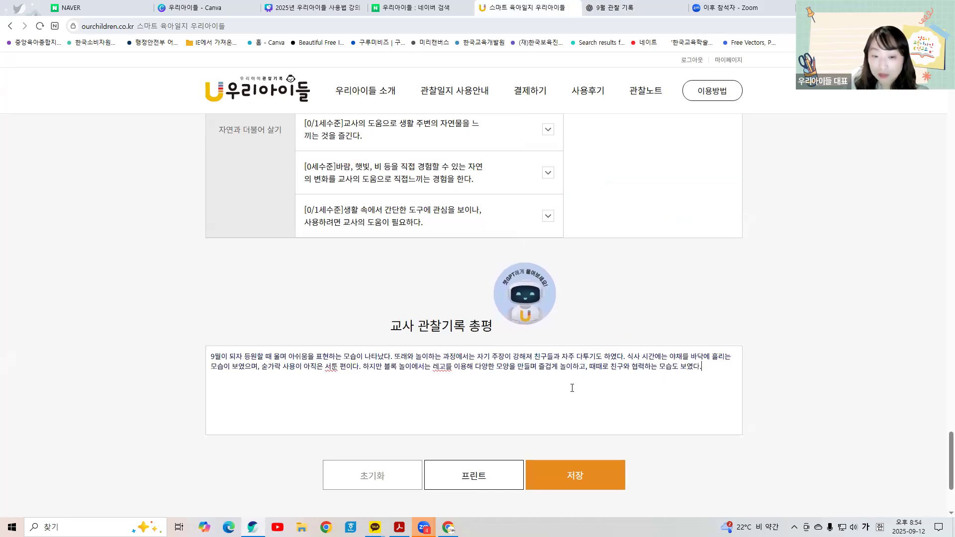
click(611, 476)
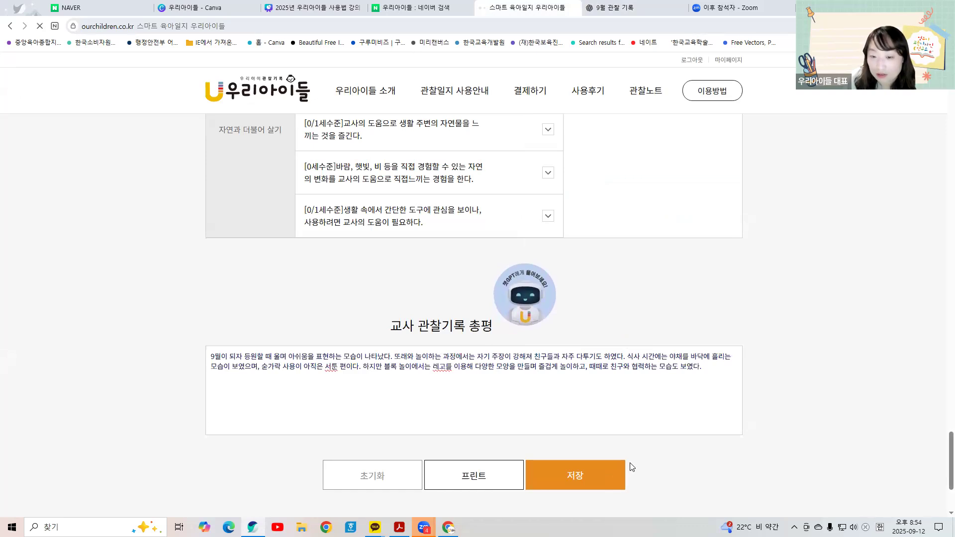
Step: Open the new 2025-09 record to review it, then go back to the journal list
scroll(512, 416, down, 1)
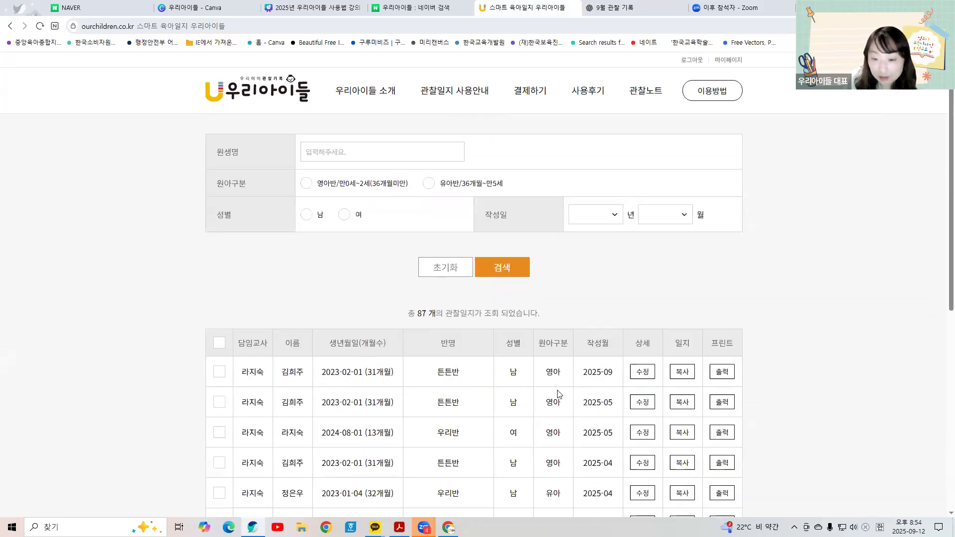
click(641, 372)
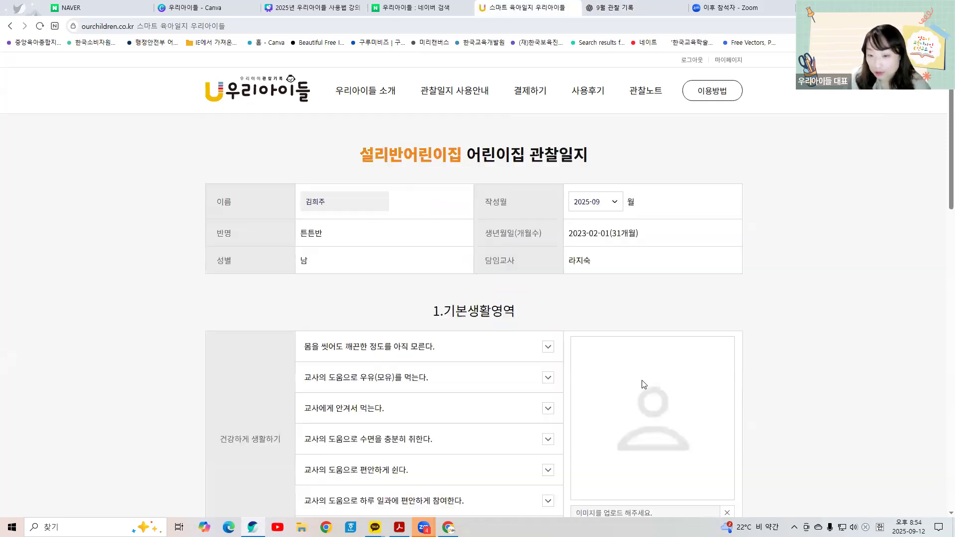
scroll(657, 376, down, 5)
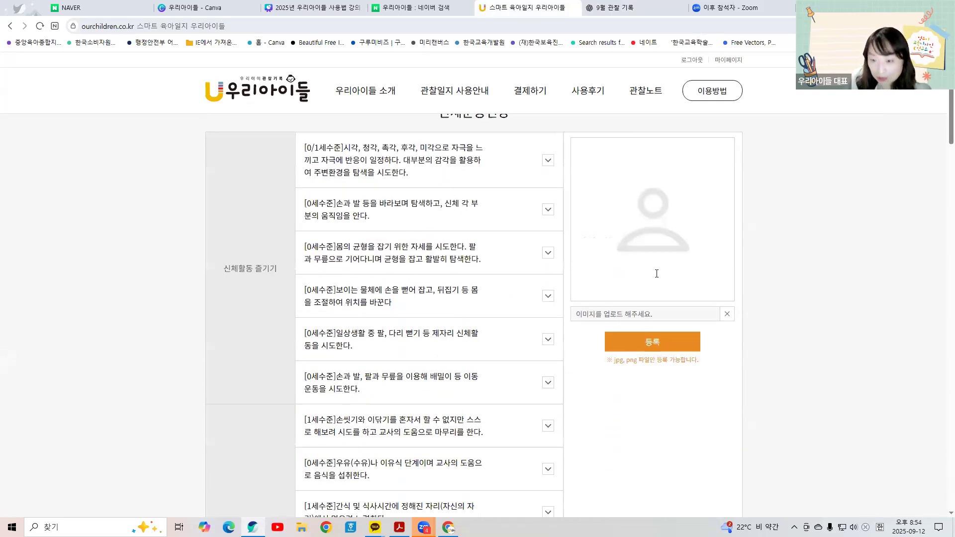
scroll(654, 278, down, 8)
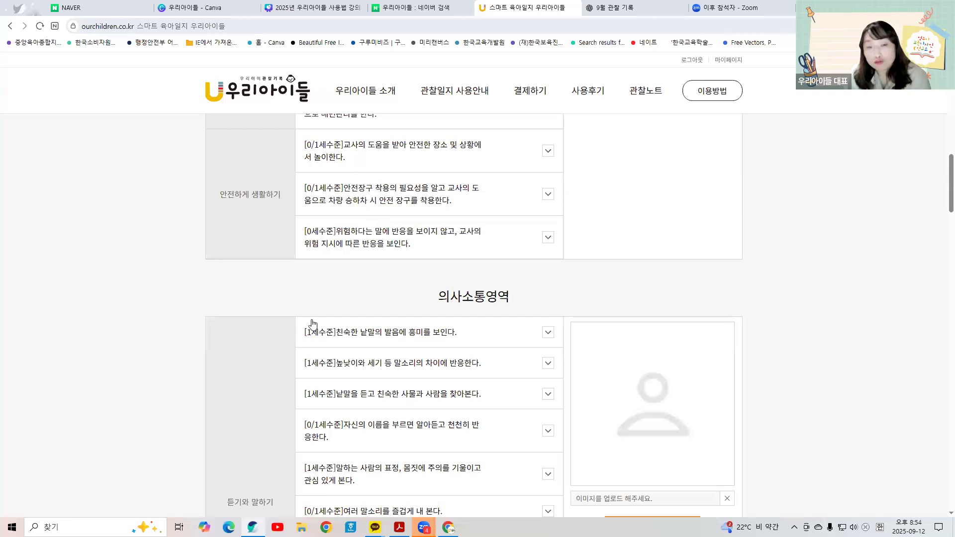
click(11, 25)
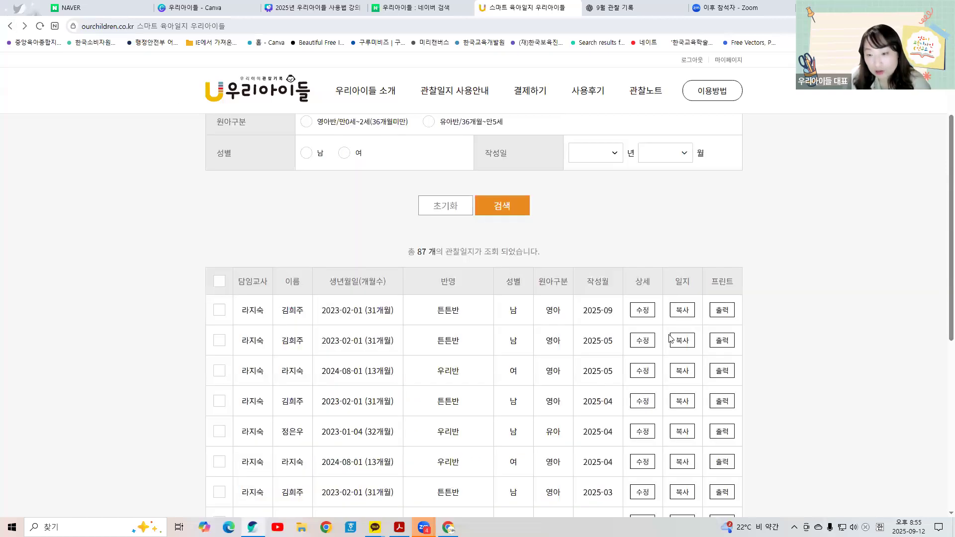
Step: Open a print preview of the 2025-09 record using print design A
click(704, 319)
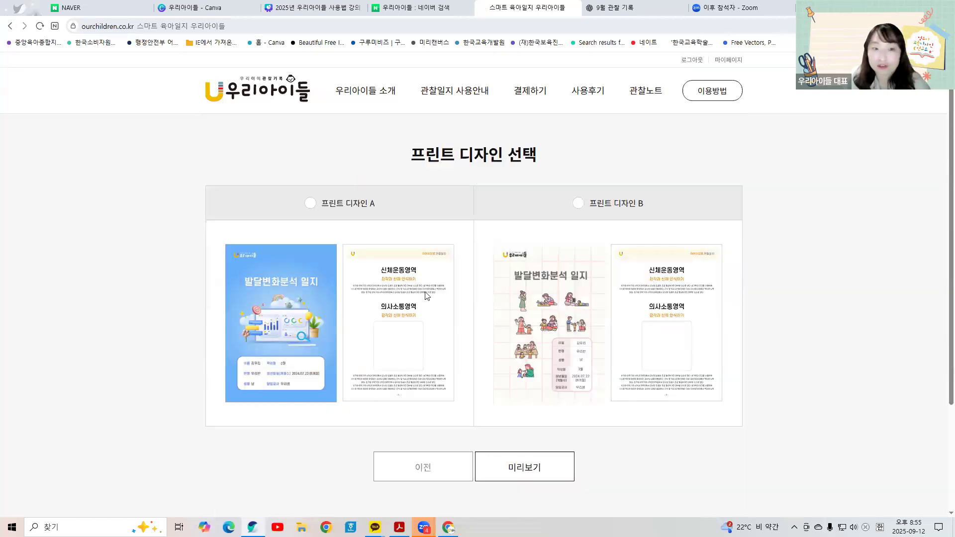
click(311, 203)
click(565, 462)
Step: Scroll through the print preview, then go to the smart 관찰노트 management page
scroll(567, 457, down, 4)
scroll(566, 457, down, 12)
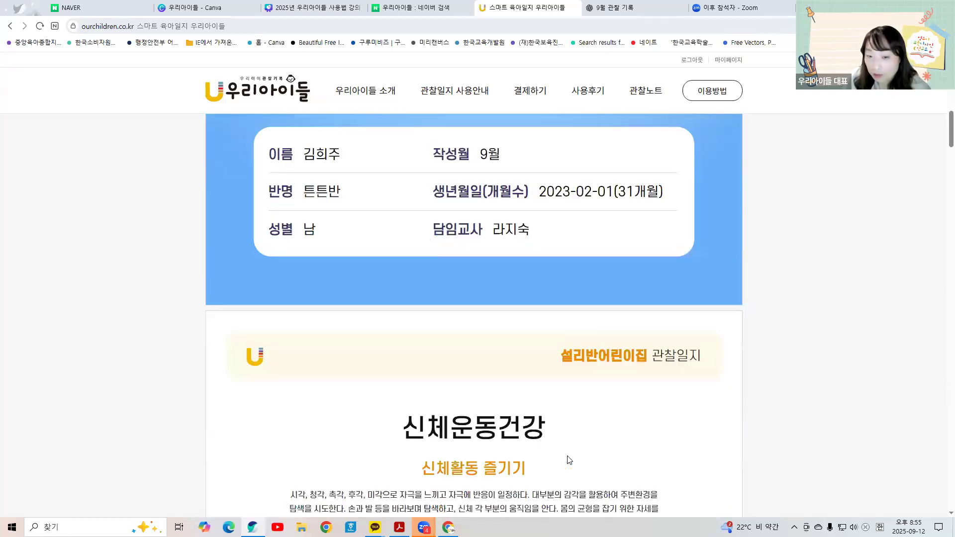
scroll(459, 279, down, 10)
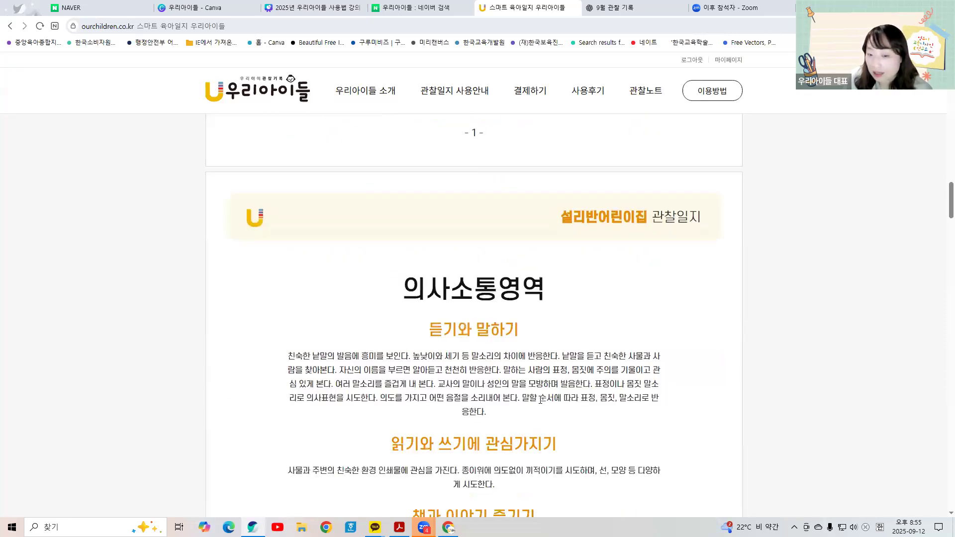
scroll(540, 400, down, 15)
scroll(561, 426, down, 17)
scroll(561, 434, down, 6)
scroll(486, 304, down, 4)
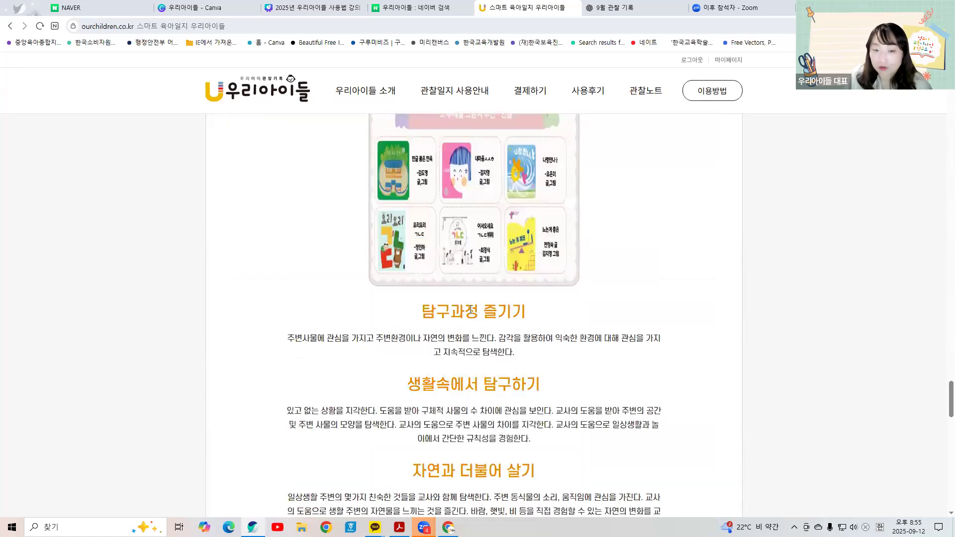
scroll(457, 435, down, 2)
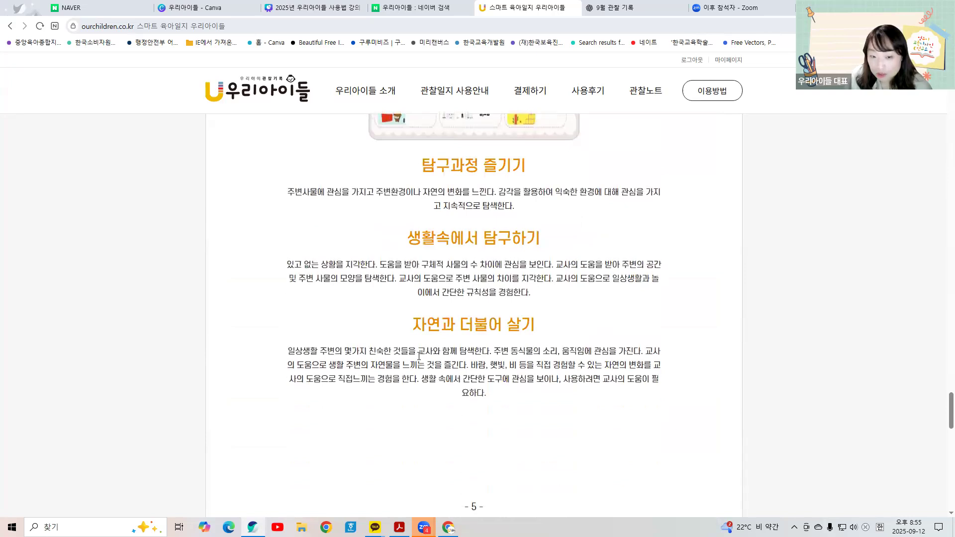
scroll(523, 396, down, 8)
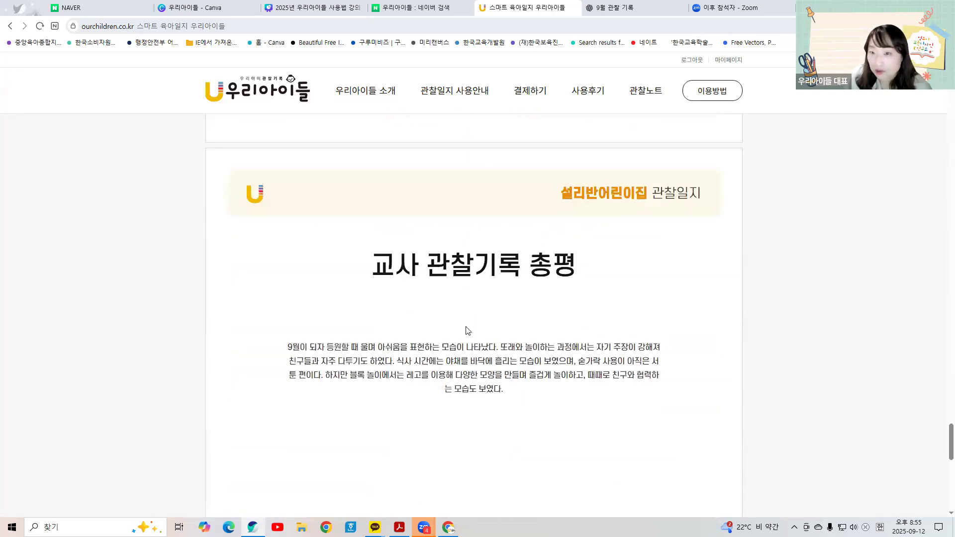
click(646, 91)
Step: Open the 관찰일지 list of 87 journals and highlight the newest 2025-09 entry
scroll(427, 358, down, 5)
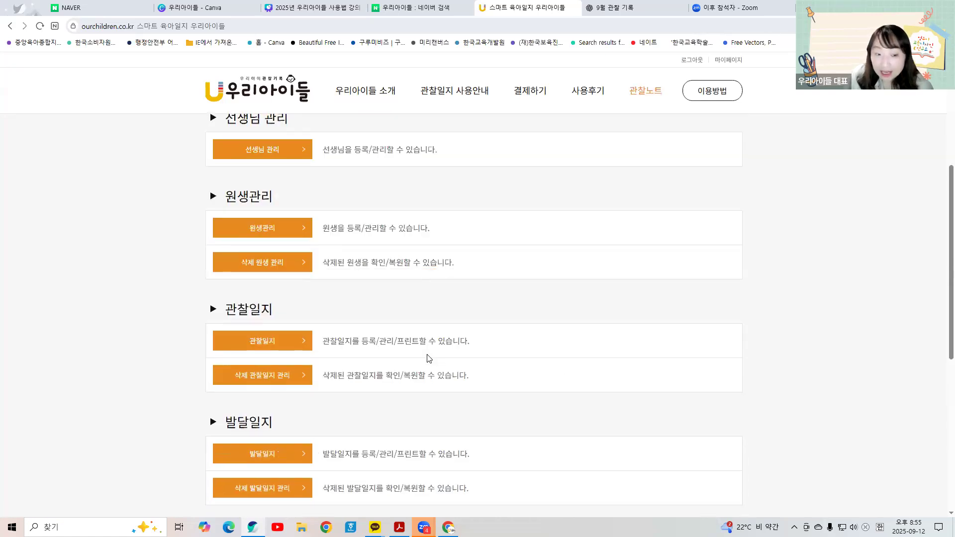
click(279, 336)
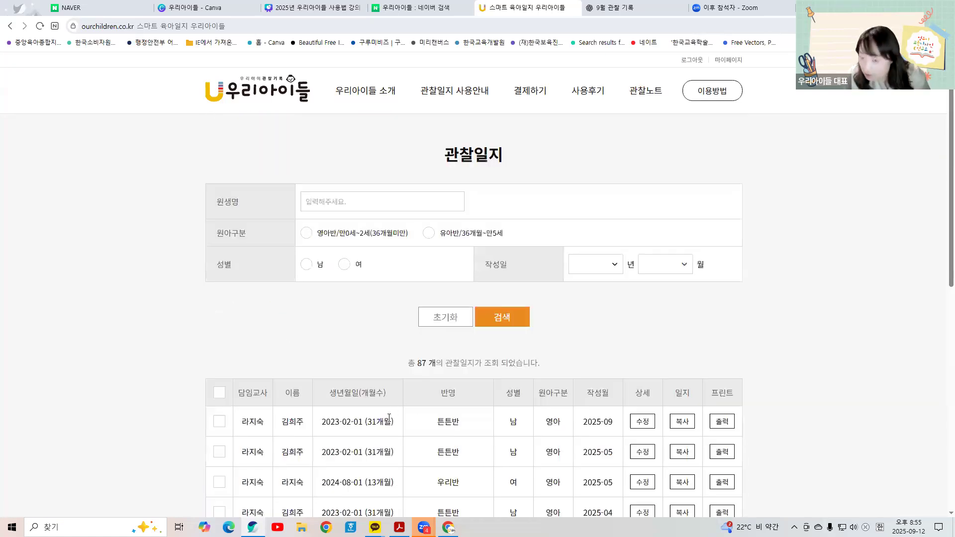
scroll(388, 418, down, 9)
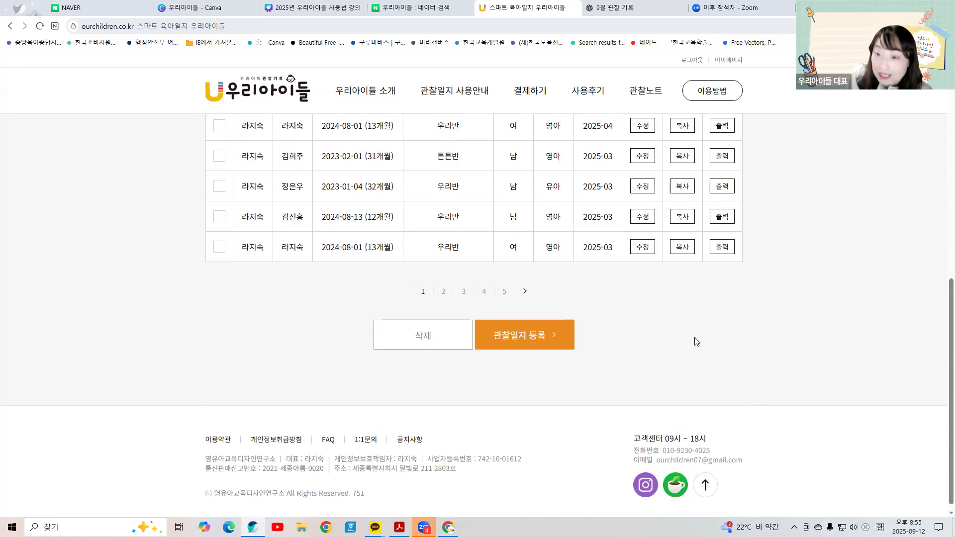
scroll(687, 353, up, 6)
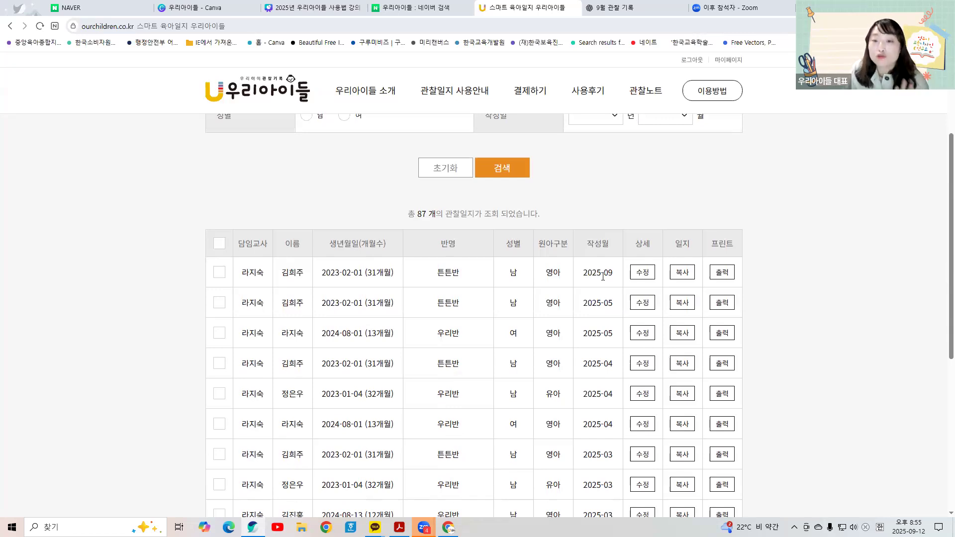
drag(245, 272, 681, 277)
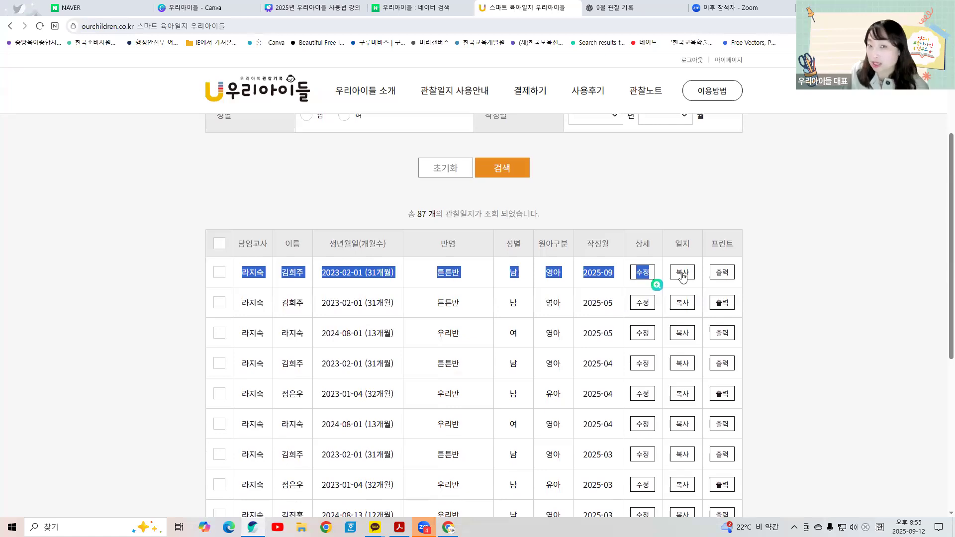
Step: Copy the 2025-09 journal as a new record with writing month 2025-10
click(683, 273)
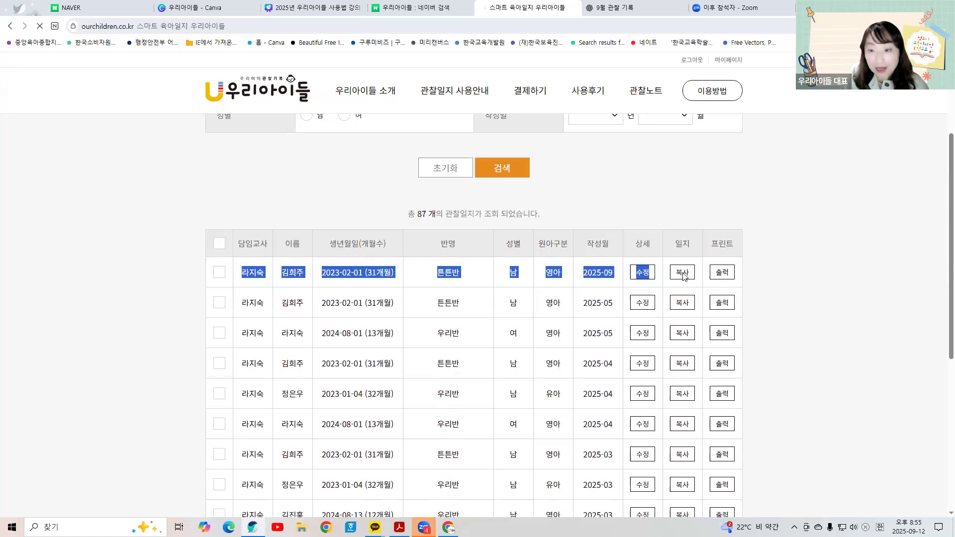
click(612, 204)
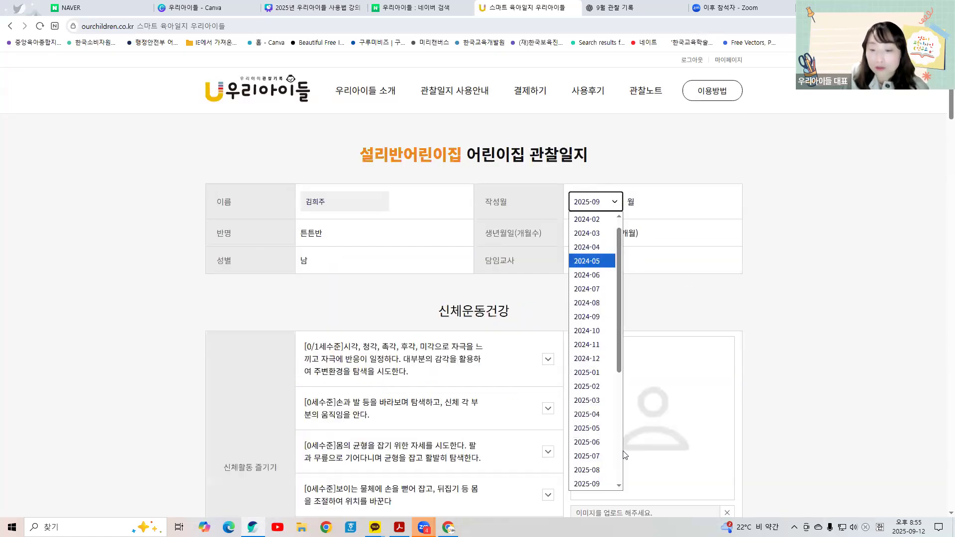
scroll(611, 461, down, 2)
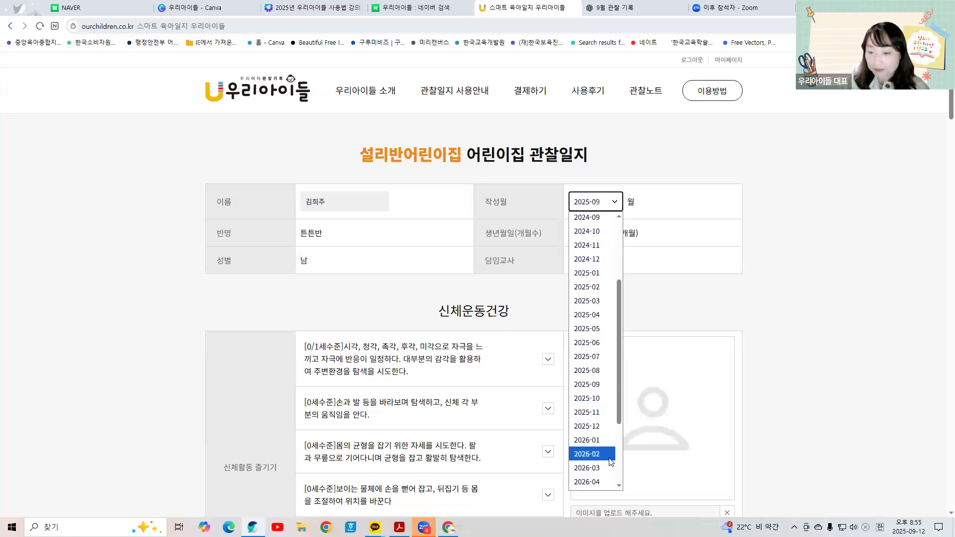
click(607, 398)
Step: Review the level descriptions for the reaching-and-grasping and toileting items
scroll(674, 322, down, 3)
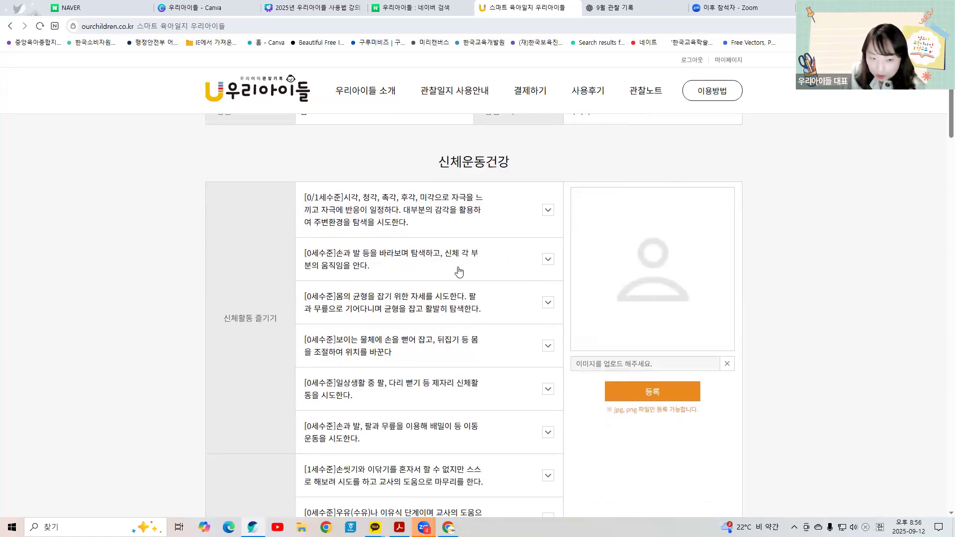
scroll(459, 271, down, 2)
click(462, 247)
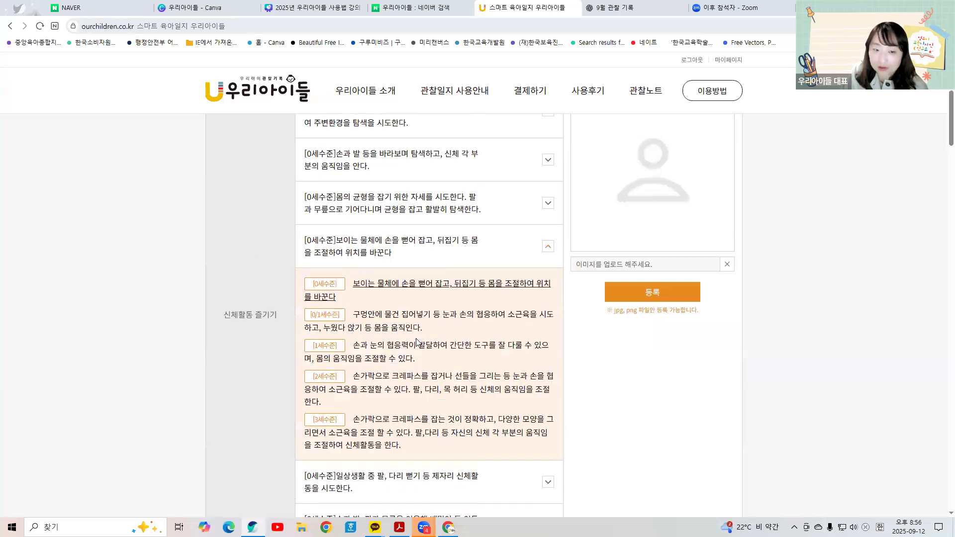
click(413, 346)
scroll(412, 348, down, 5)
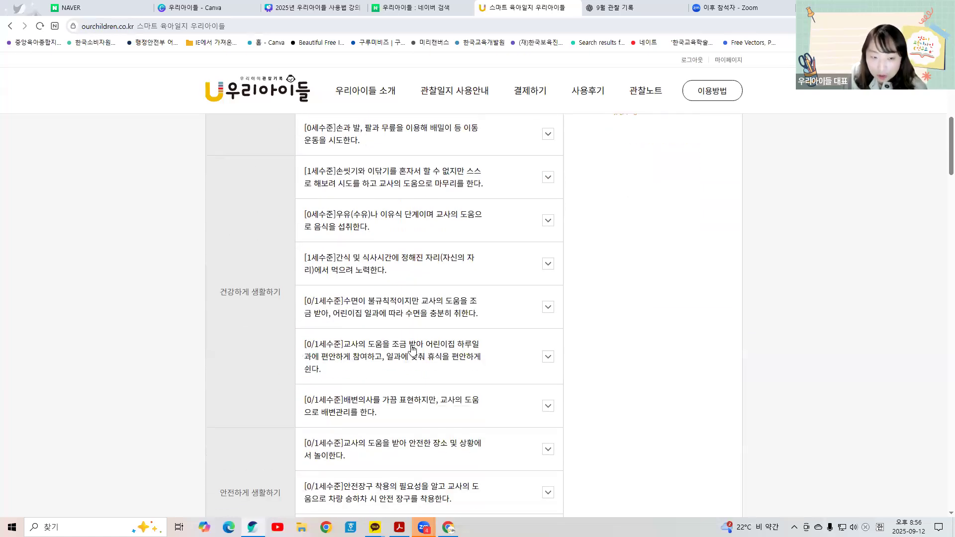
scroll(412, 349, down, 2)
click(425, 316)
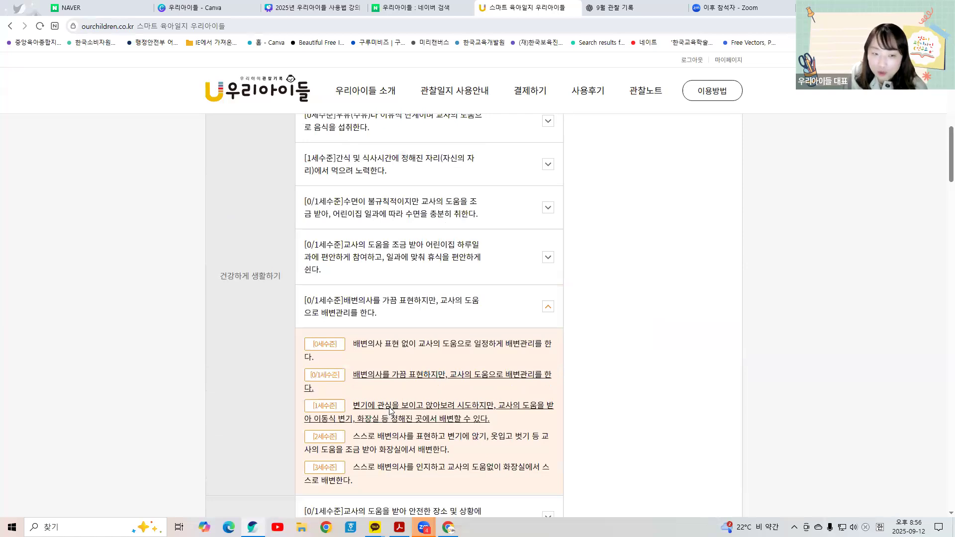
click(390, 411)
Step: Rate 나의 기본적인 욕구와 감정을 표현한다 at 1세수준
scroll(390, 409, down, 4)
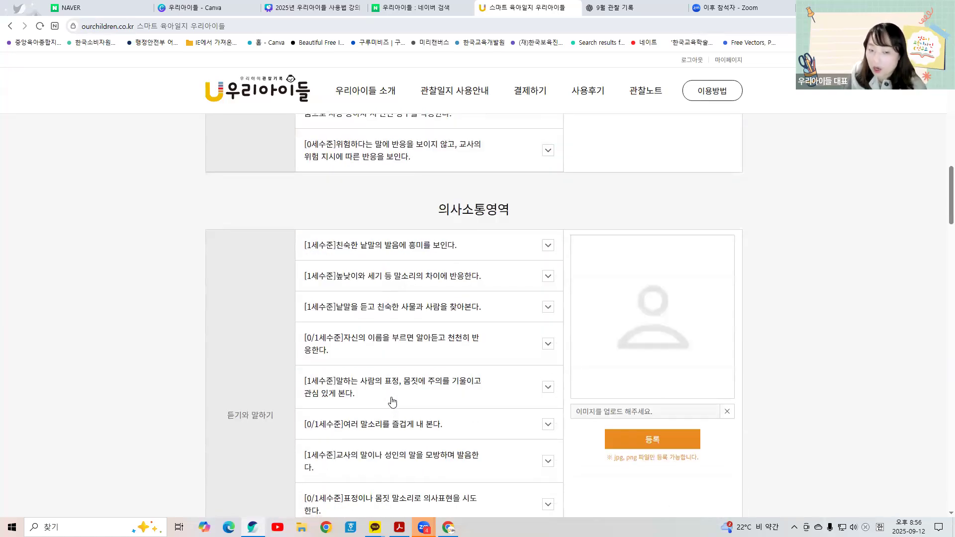
scroll(394, 400, down, 2)
scroll(395, 398, down, 1)
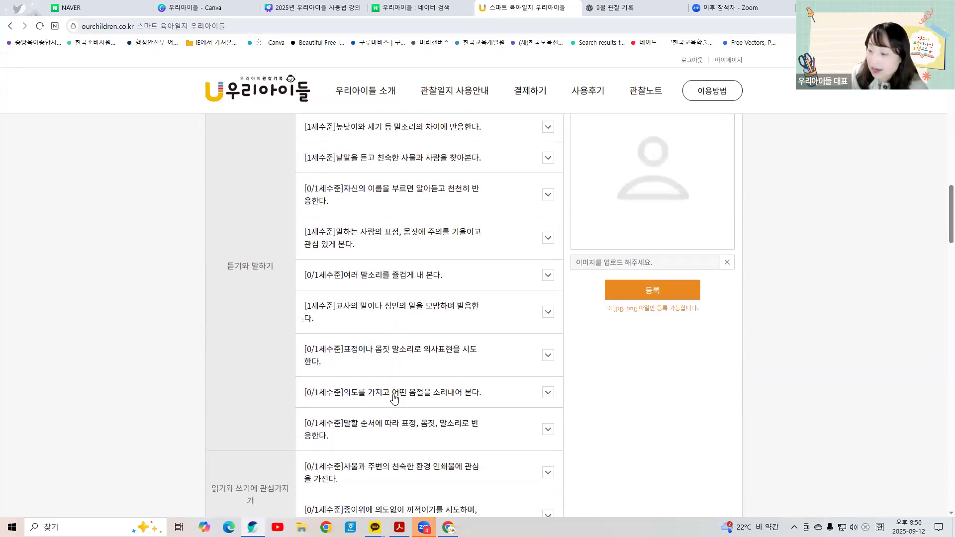
scroll(394, 397, down, 11)
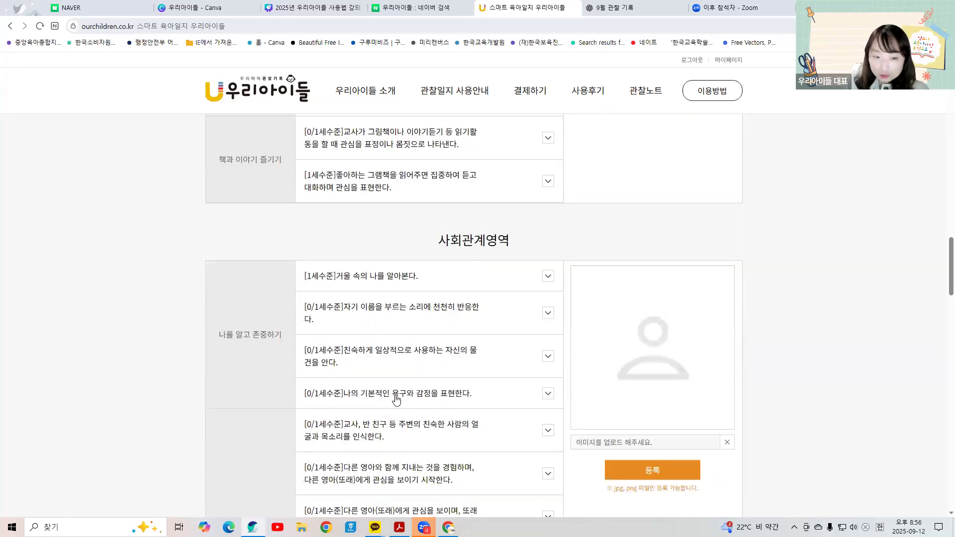
click(428, 323)
click(418, 390)
Step: Write the 교사 관찰기록 총평 about sensory play, eating mushrooms and refusing daycare, then save the journal
scroll(418, 390, down, 20)
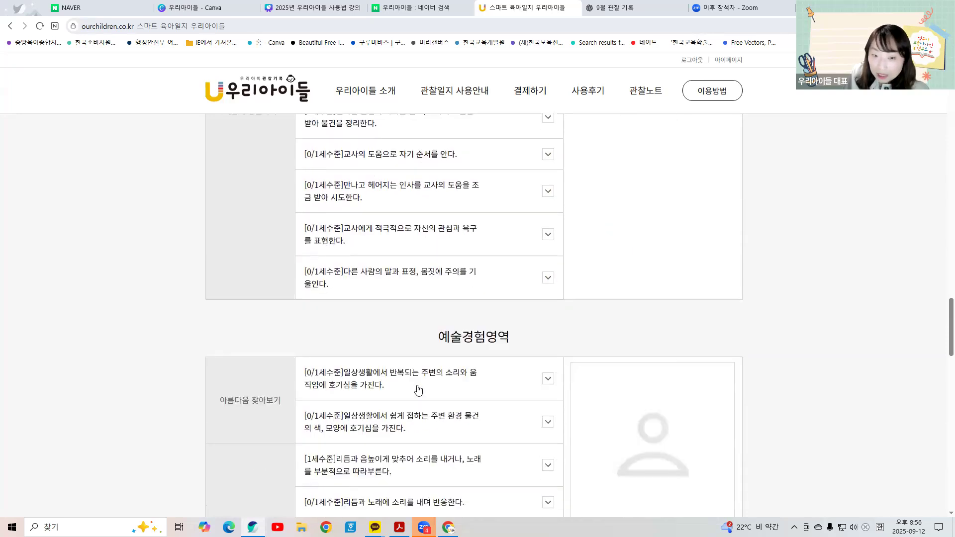
scroll(418, 390, down, 15)
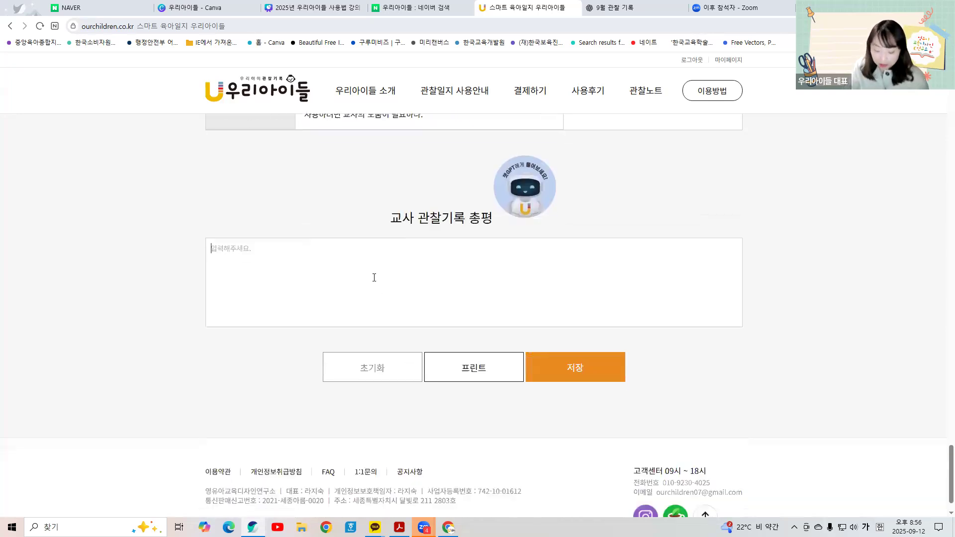
text(애아이는)
key(BackSpace)
key(BackSpace)
key(BackSpace)
key(BackSpace)
key(BackSpace)
text(오감놀이)
text(를 하성던)
key(BackSpace)
key(BackSpace)
key(BackSpace)
text(해)
text(더니)
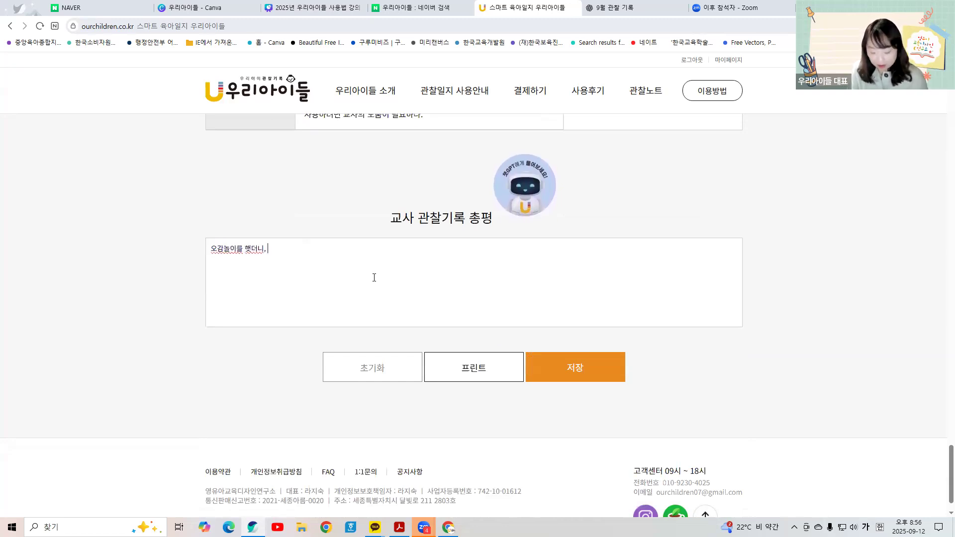
text(, 버섯을 먹음)
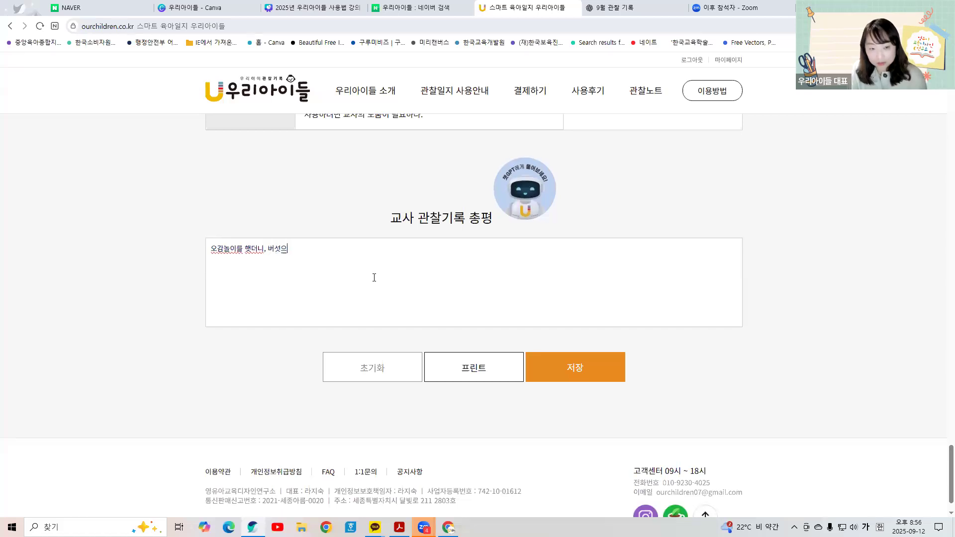
text( 엄마가 지)
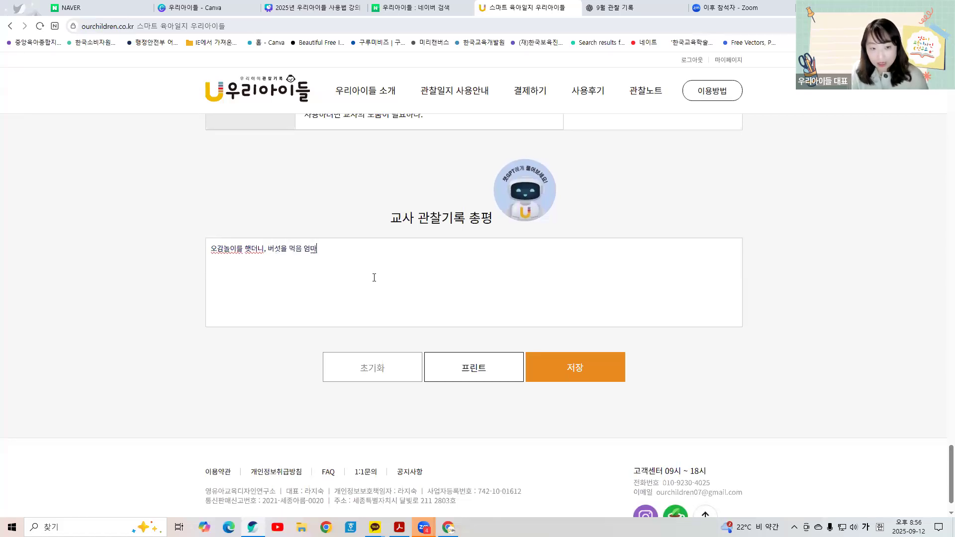
text(동생)
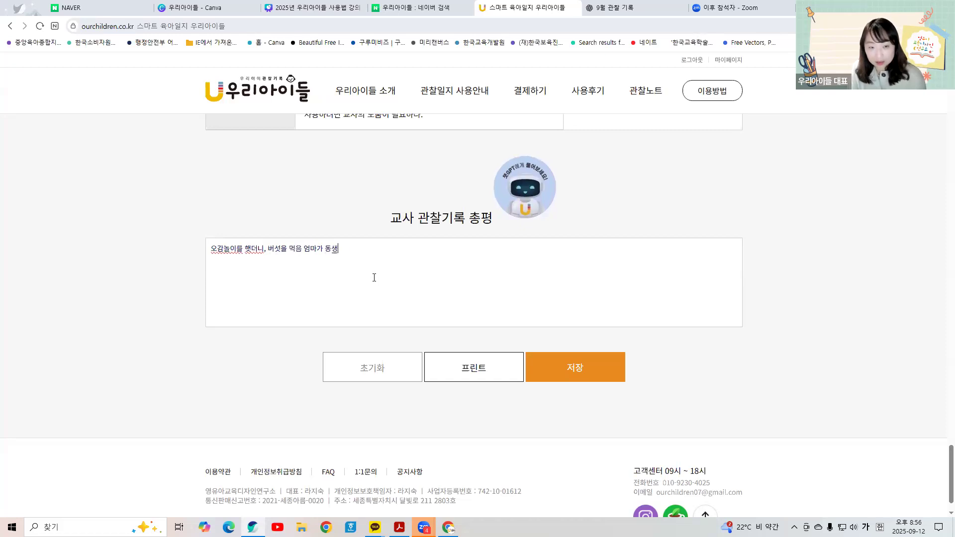
text(을 임신해서)
text(등원하 그)
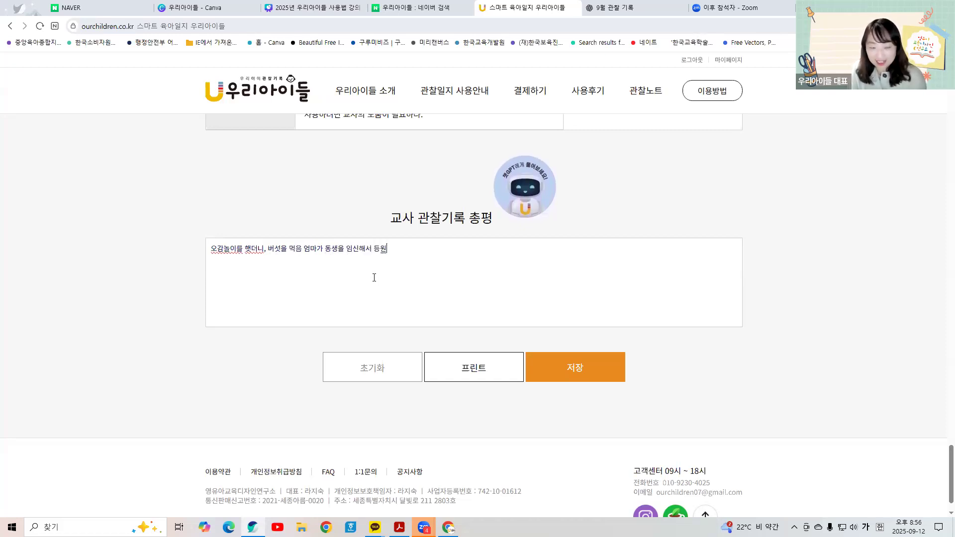
key(BackSpace)
key(BackSpace)
key(BackSpace)
text(거부.)
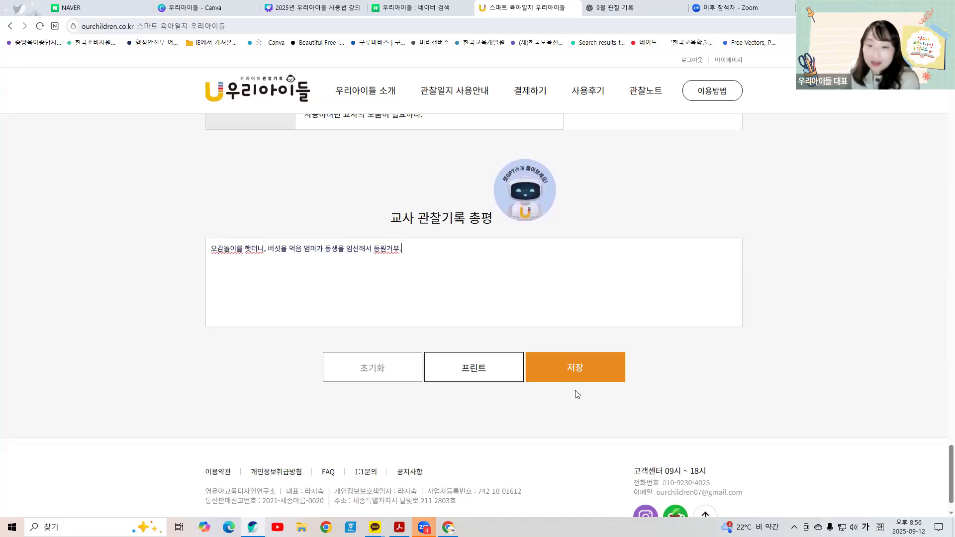
click(576, 371)
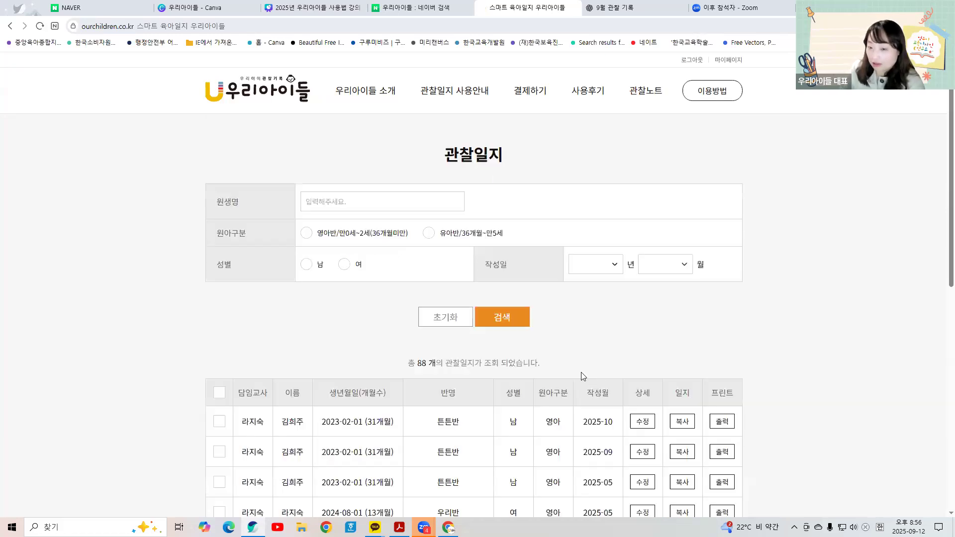
Step: Check that the new 2025-10 journal heads the list, then return to 관찰노트
scroll(583, 376, down, 2)
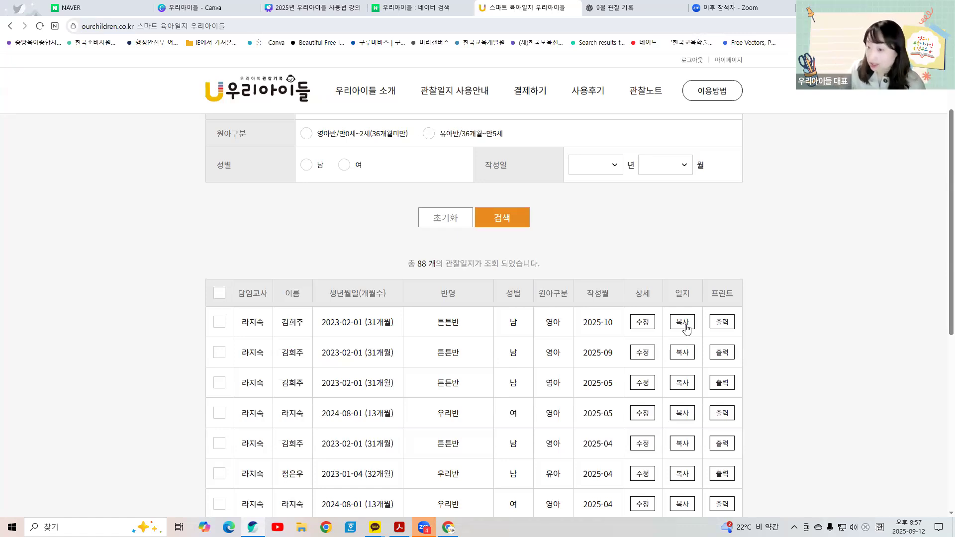
scroll(688, 332, down, 7)
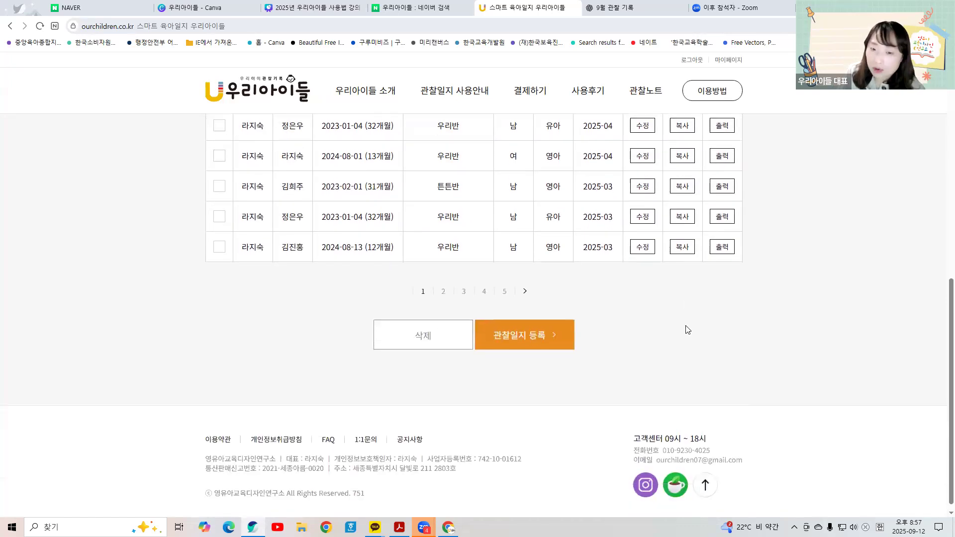
scroll(686, 328, up, 4)
click(648, 97)
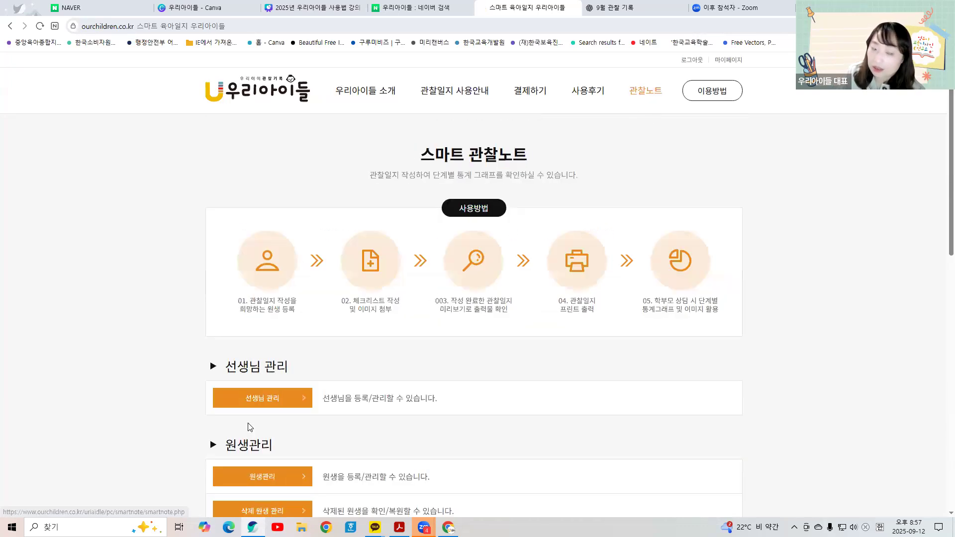
Step: Scroll down the 관찰노트 page and open 통계 그래프 listing the 7 registered children
scroll(249, 426, down, 3)
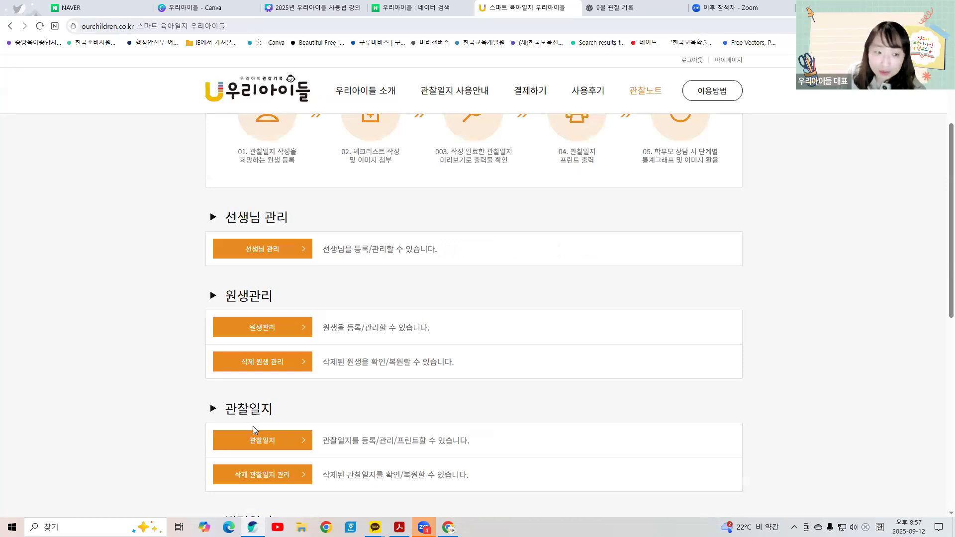
scroll(253, 426, down, 2)
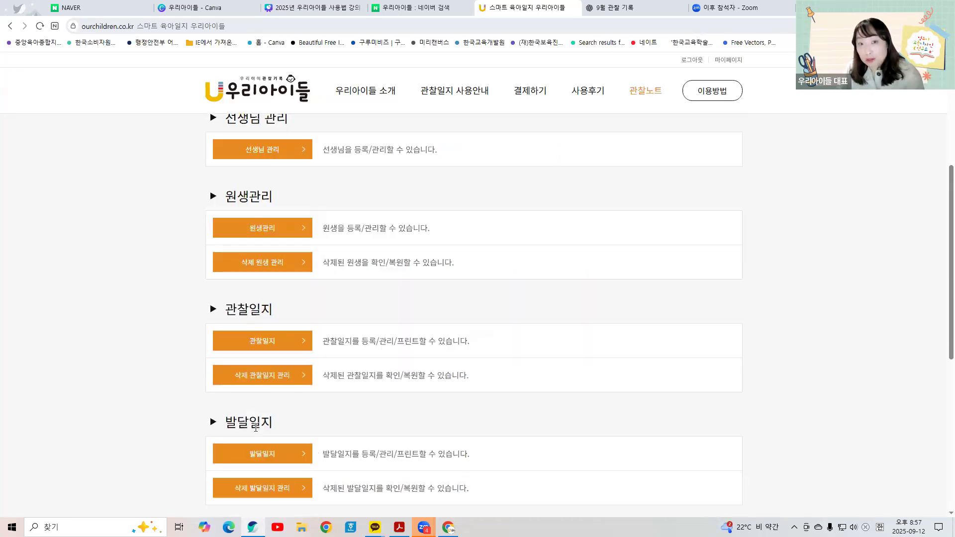
scroll(256, 428, down, 6)
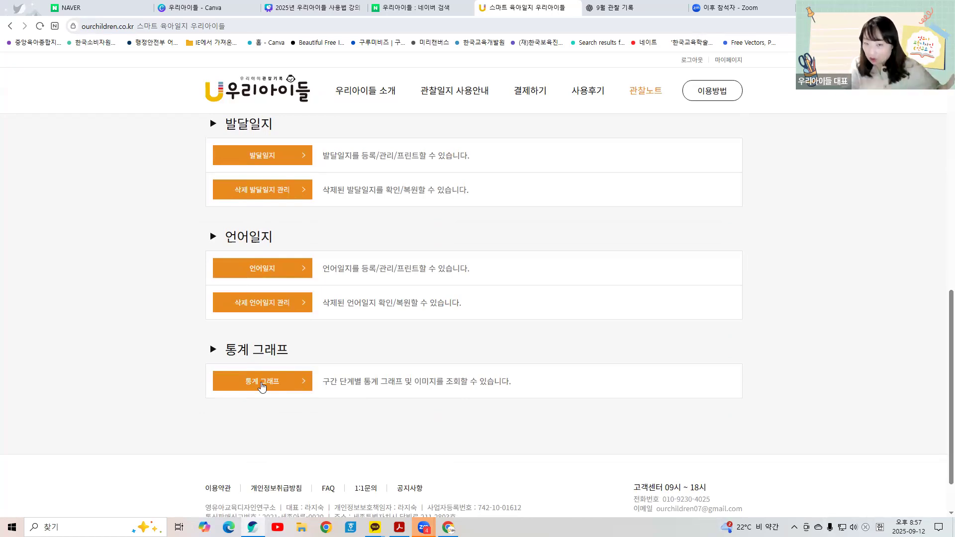
click(261, 382)
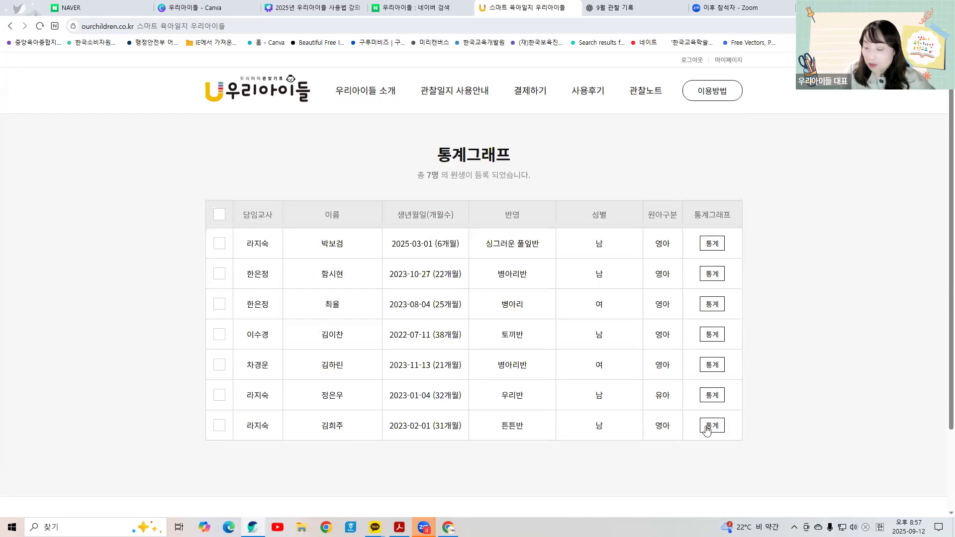
Step: Open the last child's 통계 and set the 구간설정 period from 2025-03 to 2025-07
click(712, 425)
click(583, 278)
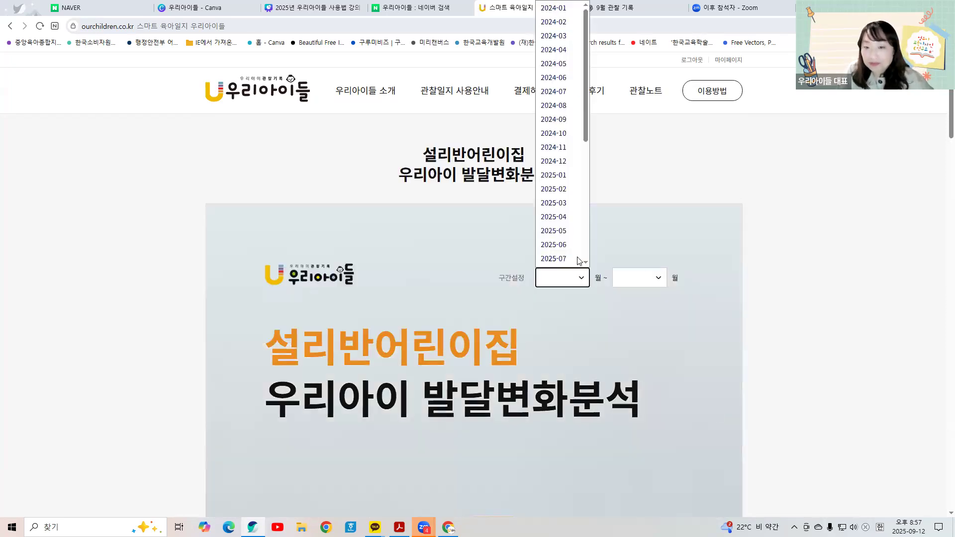
click(571, 192)
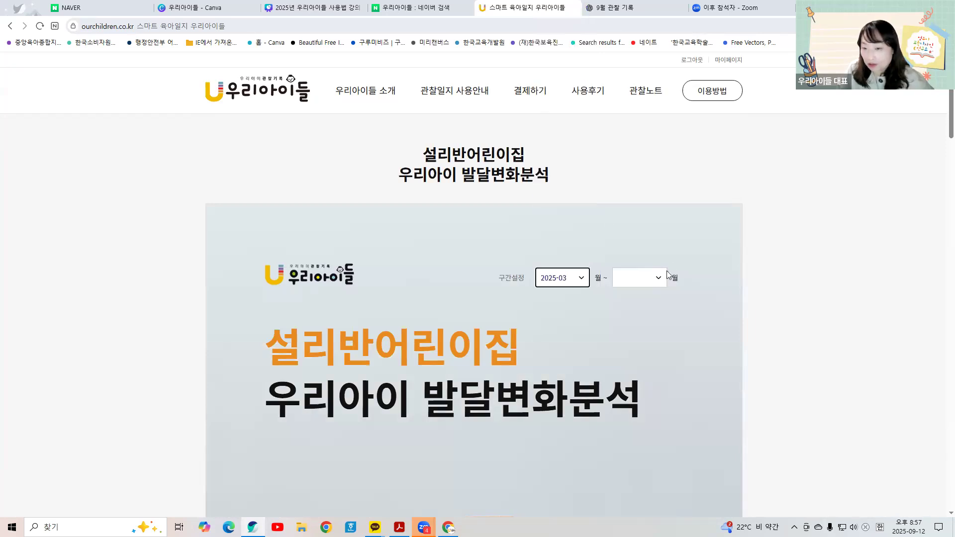
click(648, 276)
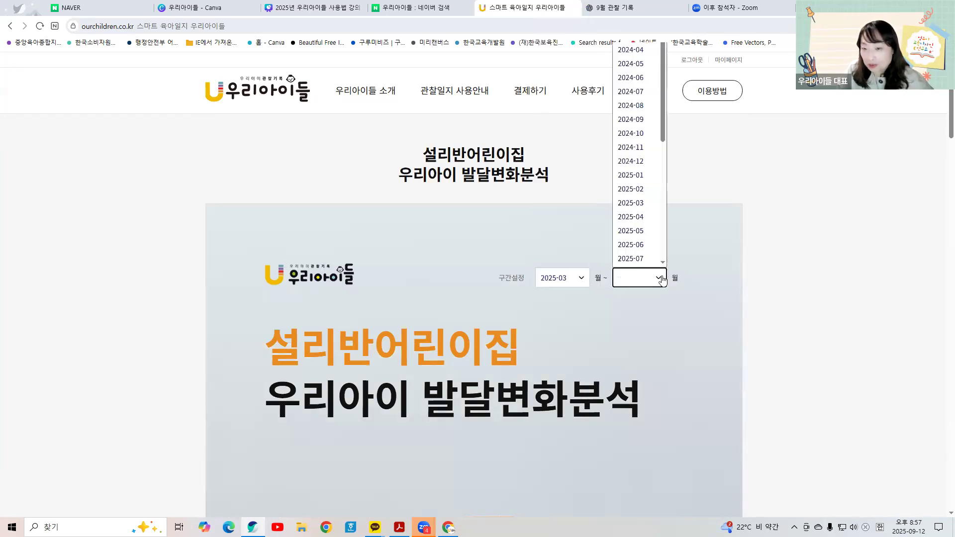
click(642, 258)
Step: Scroll through the report and select the teacher's observation summary text
scroll(642, 366, down, 10)
scroll(642, 367, down, 2)
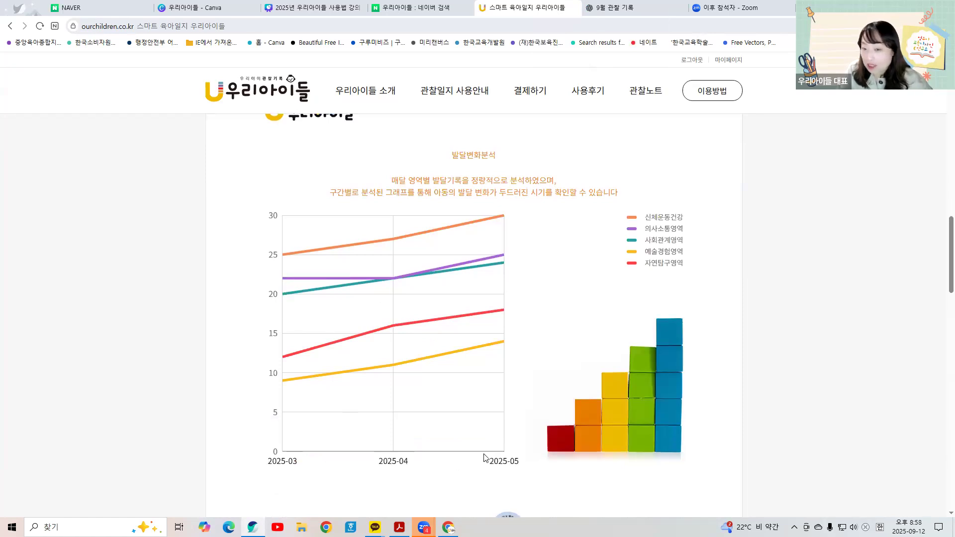
scroll(485, 458, down, 5)
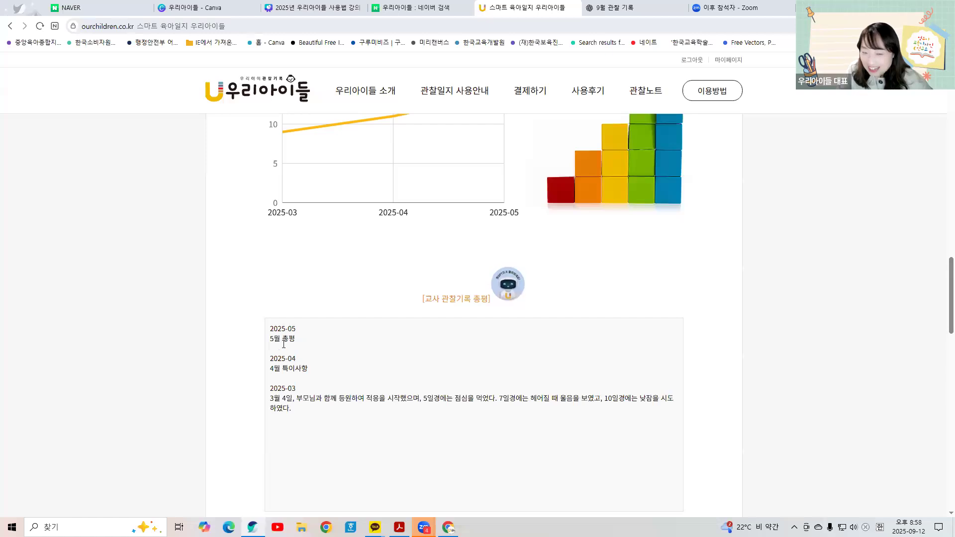
drag(269, 327, 327, 411)
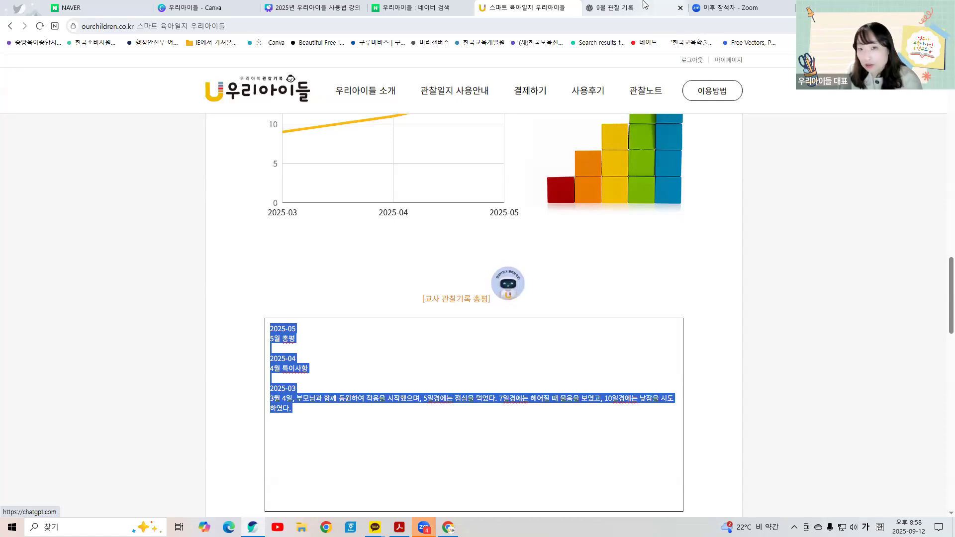
scroll(366, 277, down, 3)
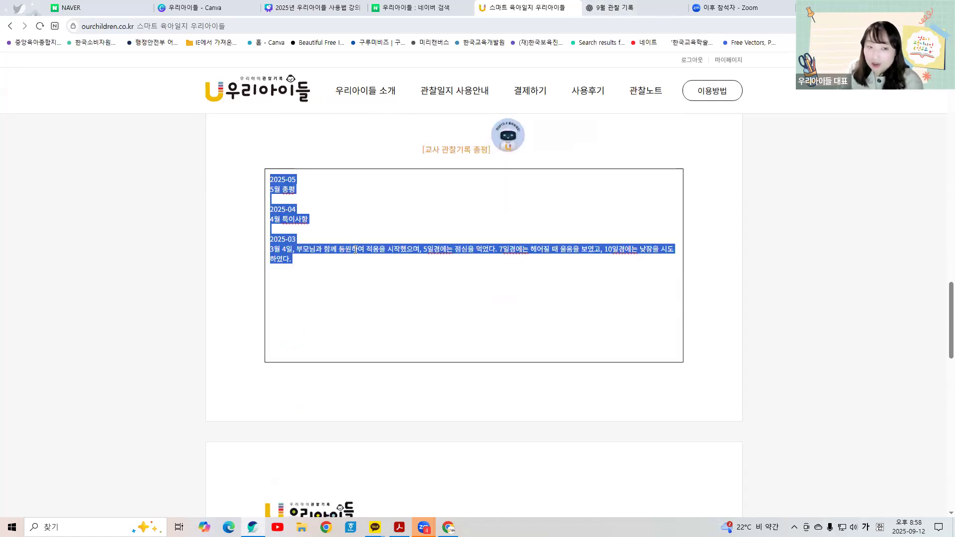
scroll(360, 264, down, 12)
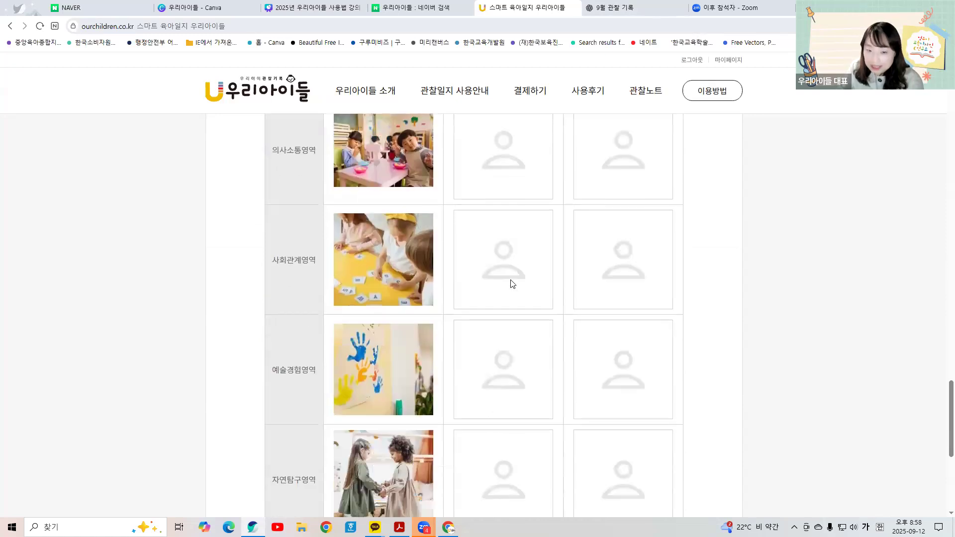
scroll(513, 283, down, 5)
Step: Open the report's print preview, look through its three pages, then cancel printing
click(491, 326)
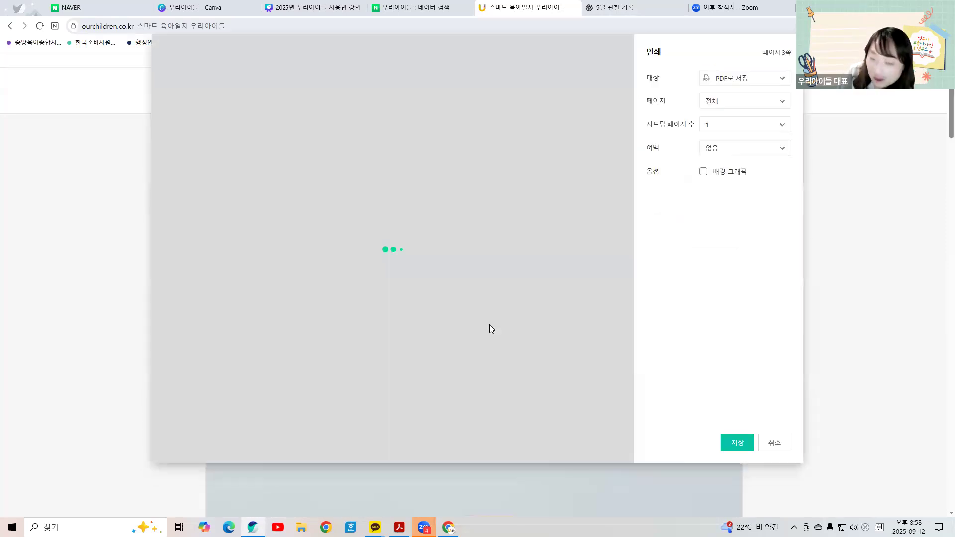
scroll(514, 312, down, 3)
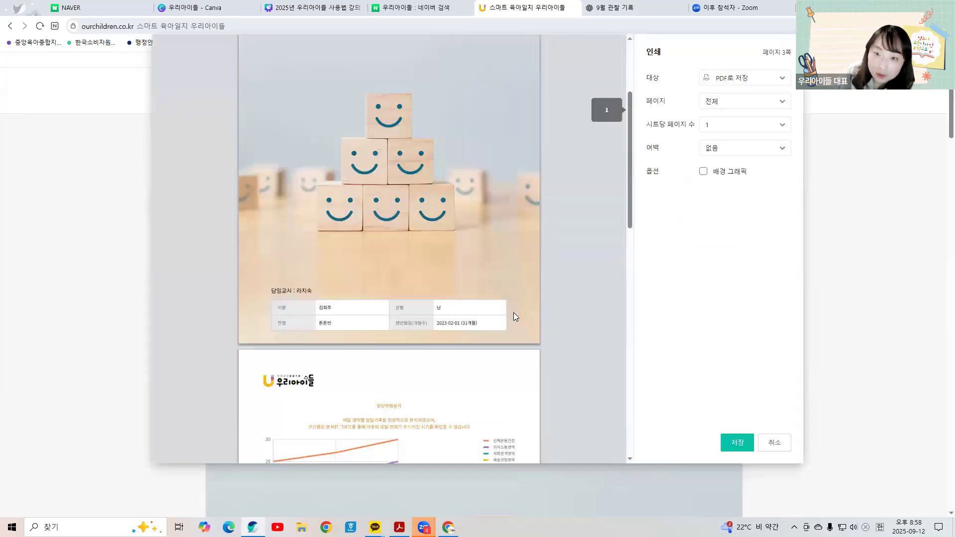
scroll(513, 316, down, 6)
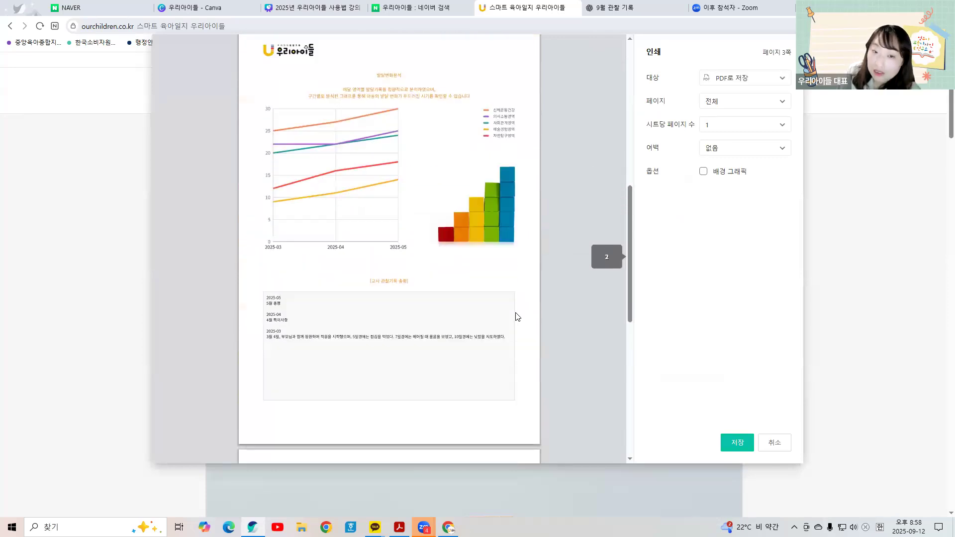
scroll(517, 317, down, 1)
scroll(517, 316, down, 5)
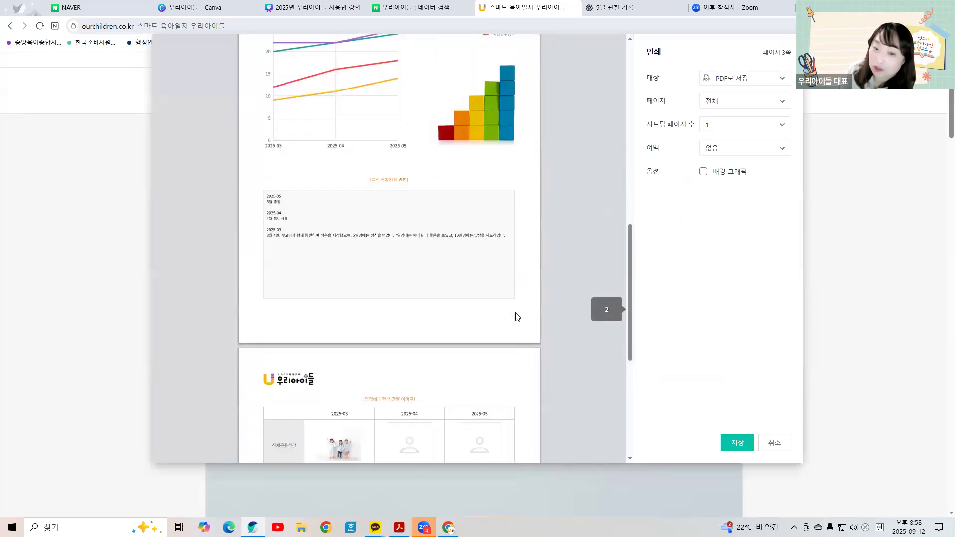
scroll(517, 317, down, 2)
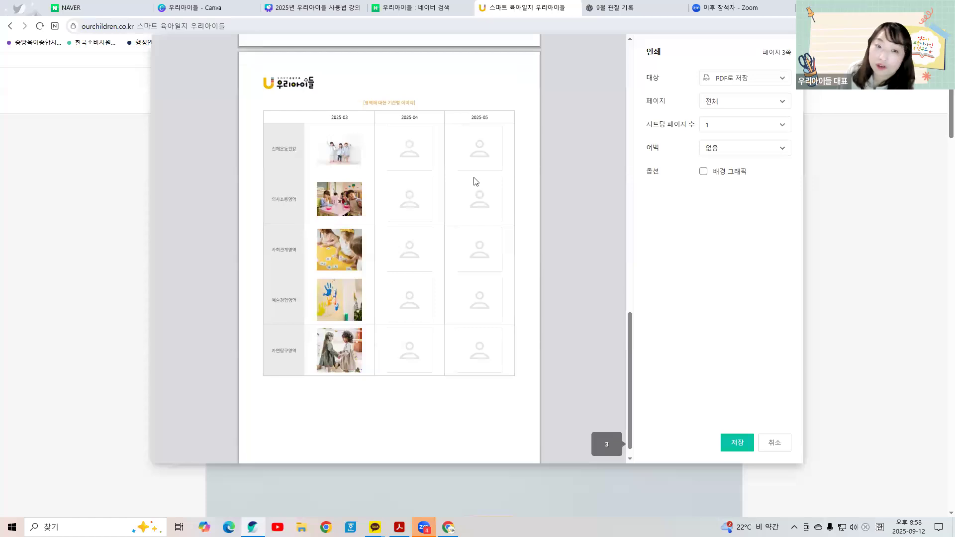
scroll(503, 299, up, 5)
scroll(505, 299, up, 9)
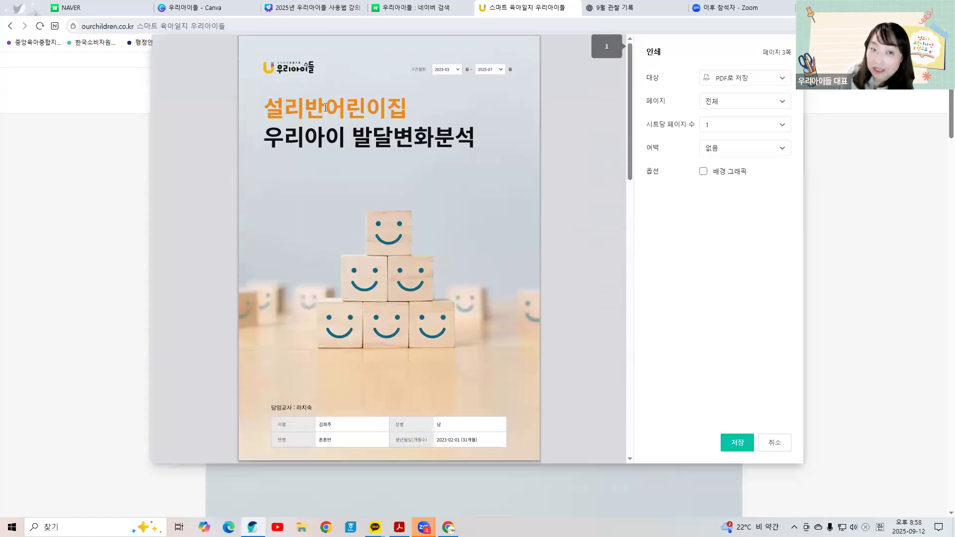
scroll(415, 239, down, 3)
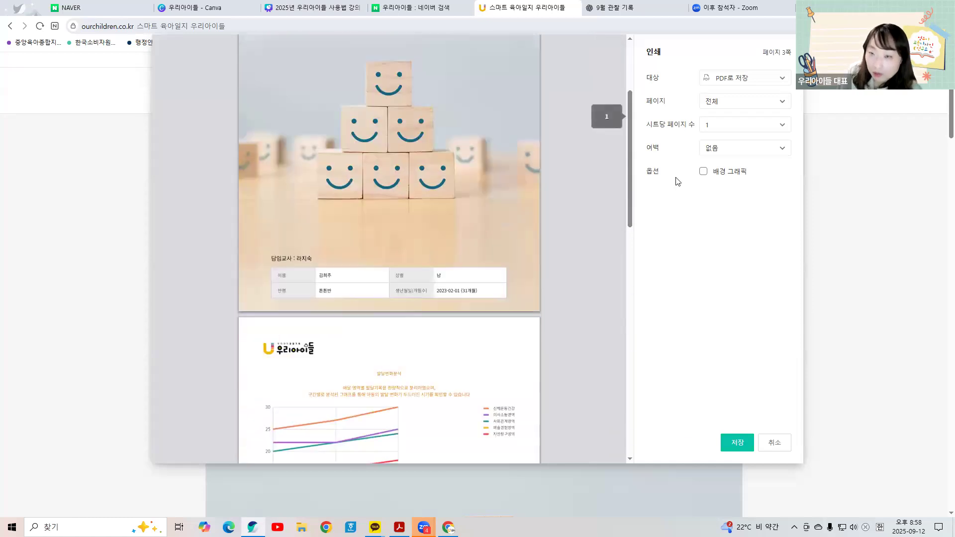
click(772, 443)
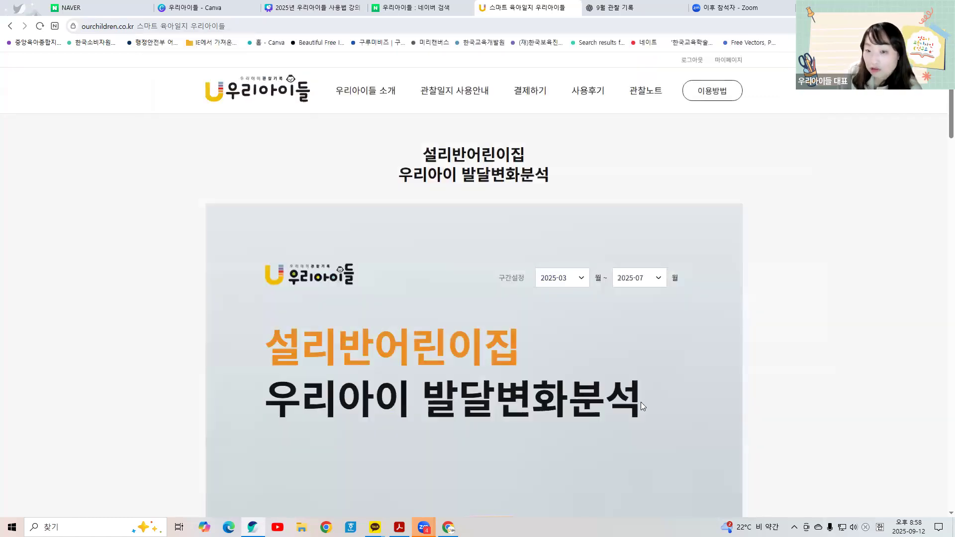
Step: Change the period's end month to 2025-05 and scroll to the chart
click(648, 276)
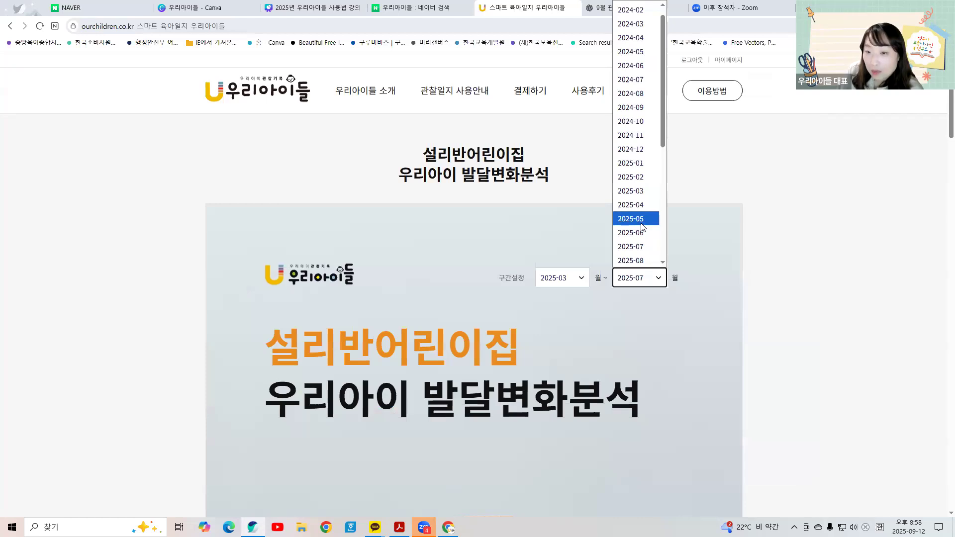
click(641, 219)
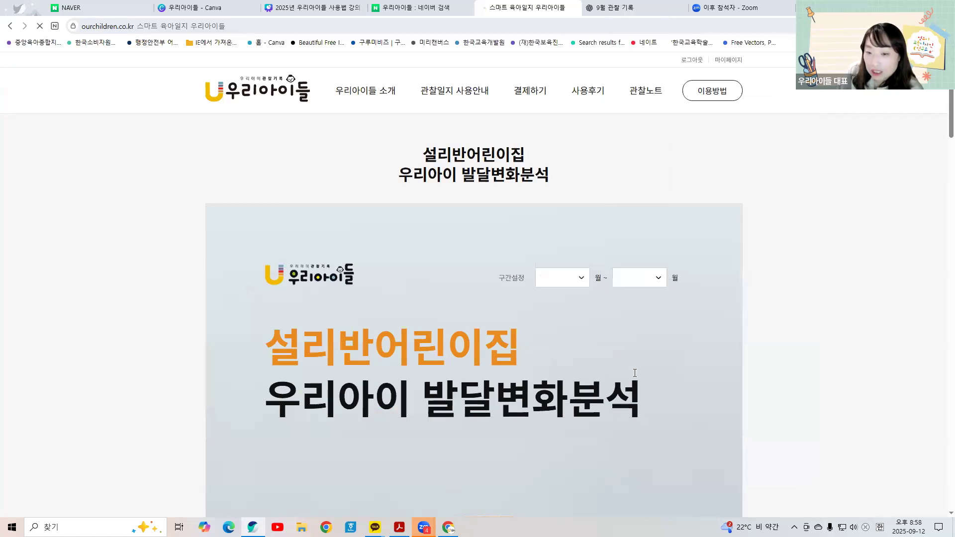
scroll(571, 411, down, 7)
scroll(571, 410, down, 8)
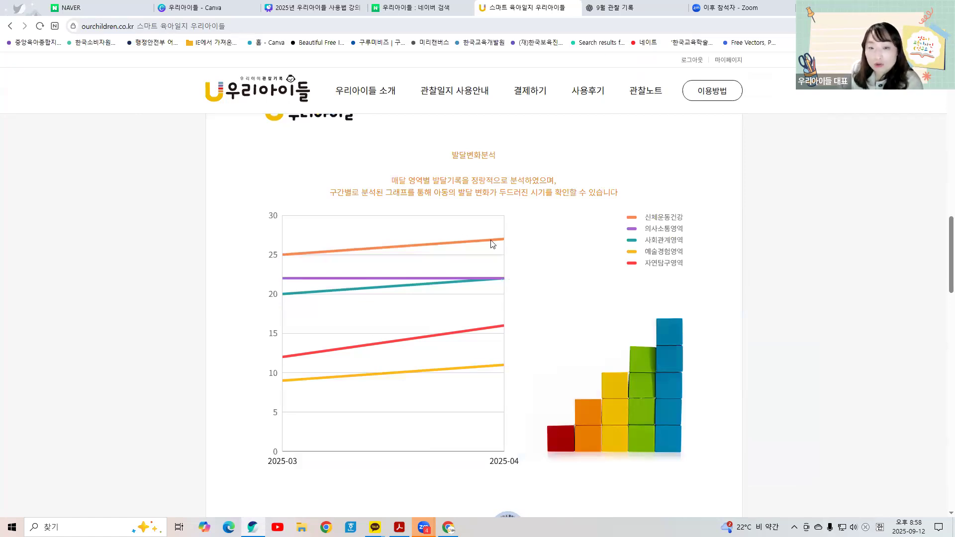
Step: Hide the 신체운동건강, 의사소통, 사회관계 and 자연탐구 lines, then show them again
click(665, 220)
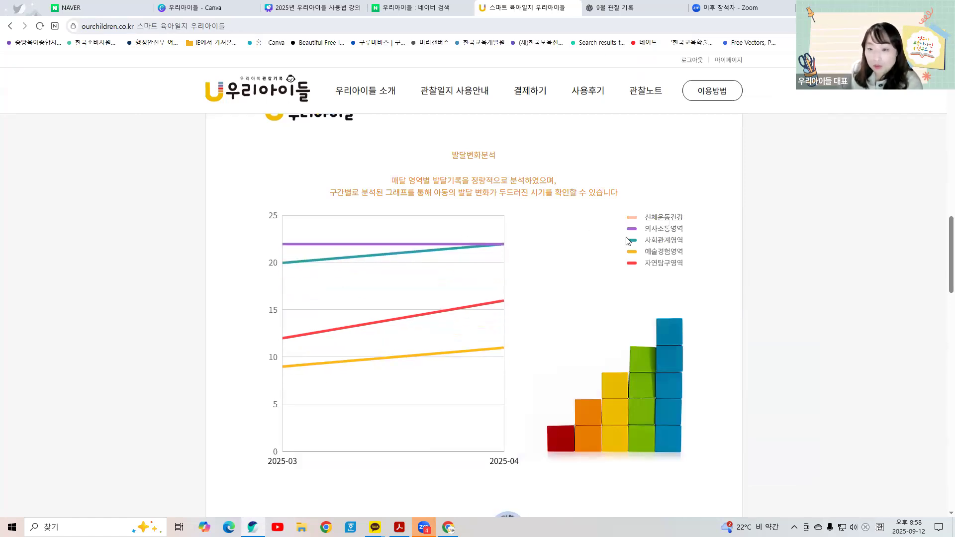
click(657, 242)
click(657, 248)
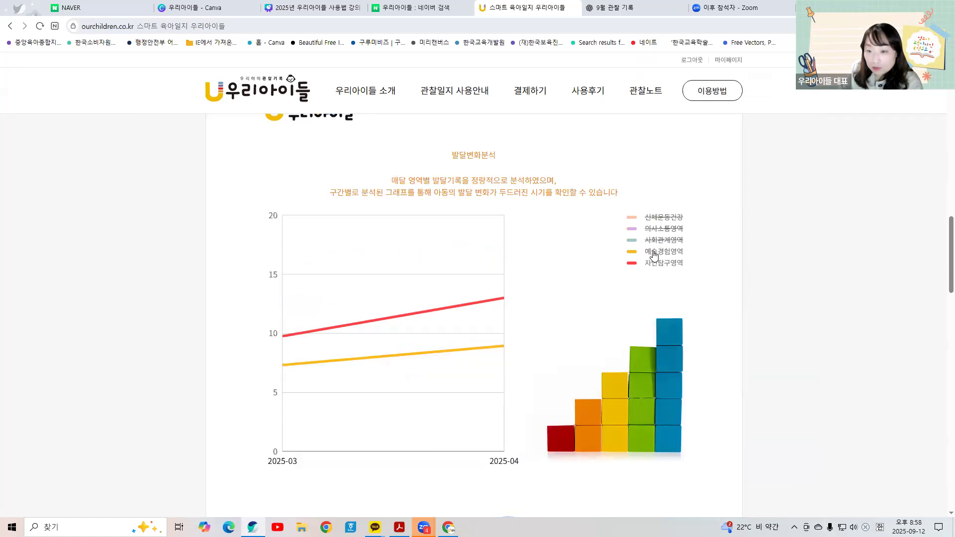
click(653, 267)
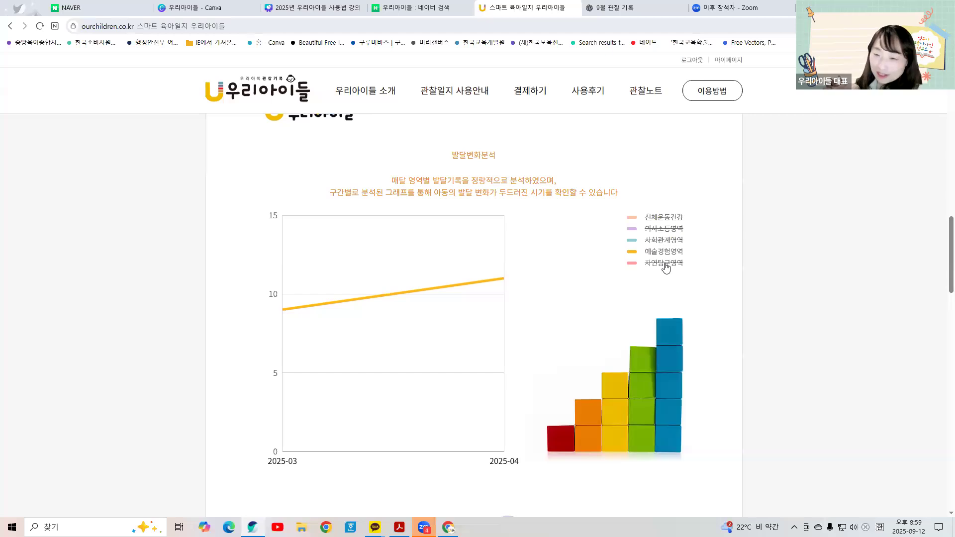
click(665, 265)
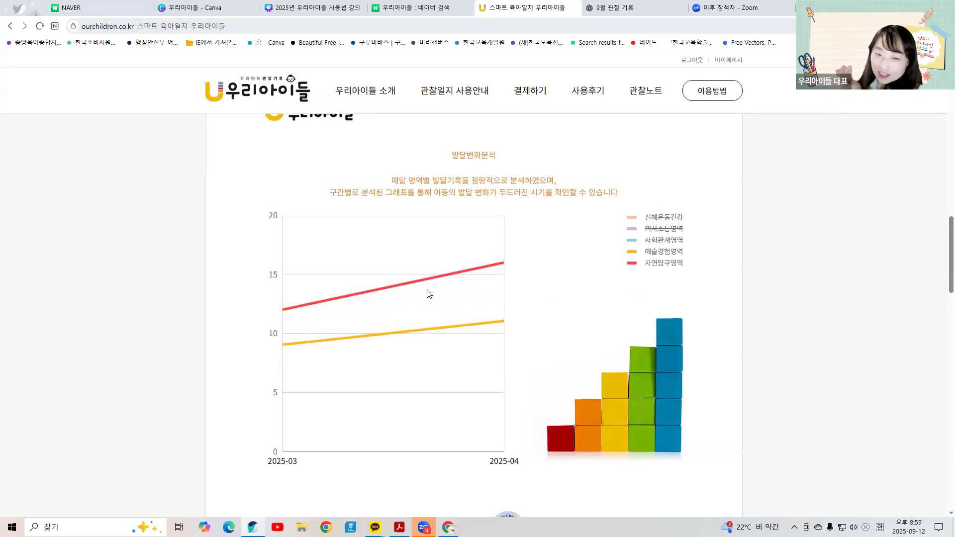
click(657, 238)
click(657, 231)
click(667, 218)
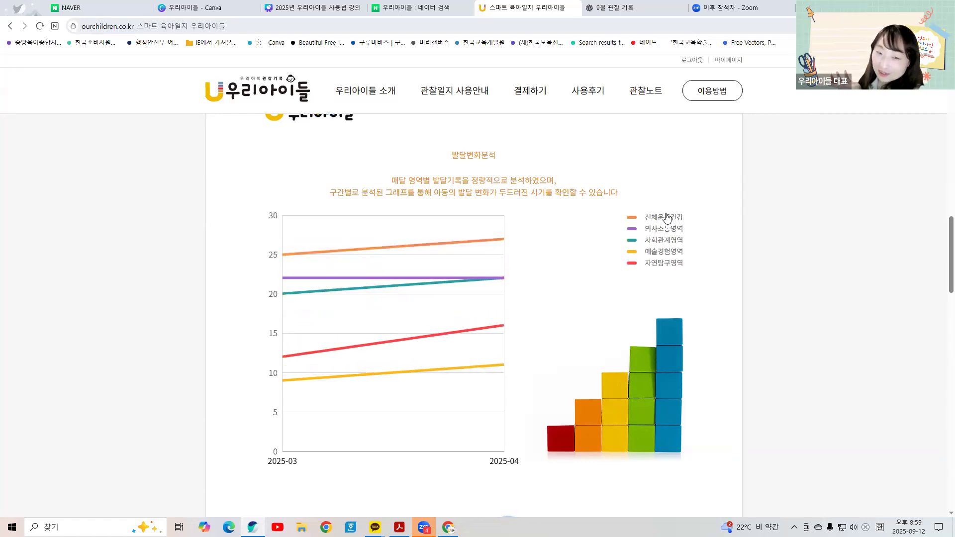
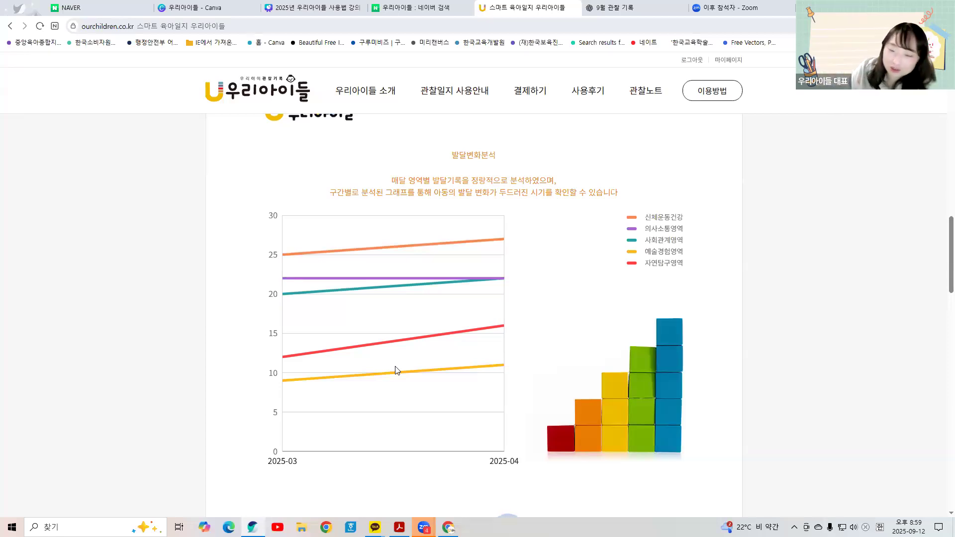
Step: Scroll below the five-area development chart to the teacher's 2025-03 and 2025-04 observation summary
scroll(392, 366, down, 6)
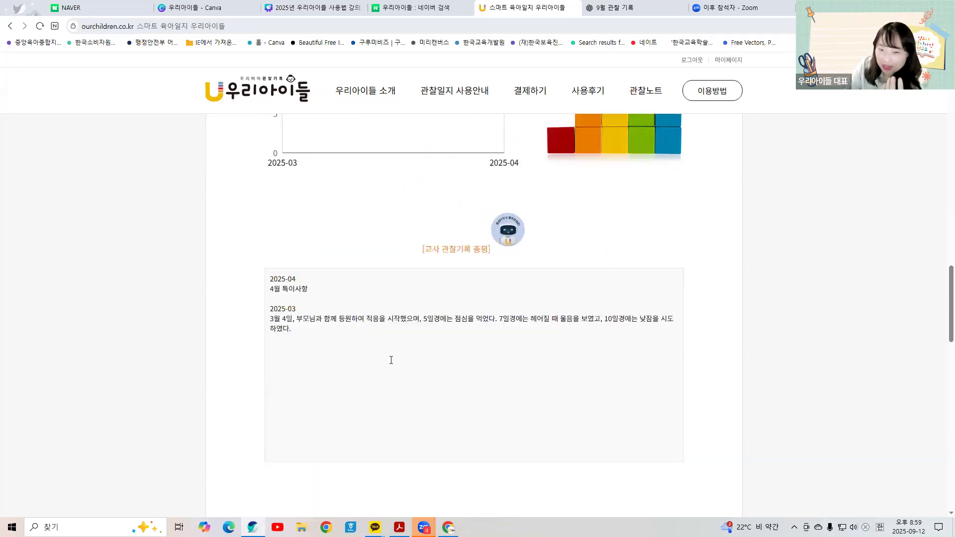
scroll(390, 360, down, 2)
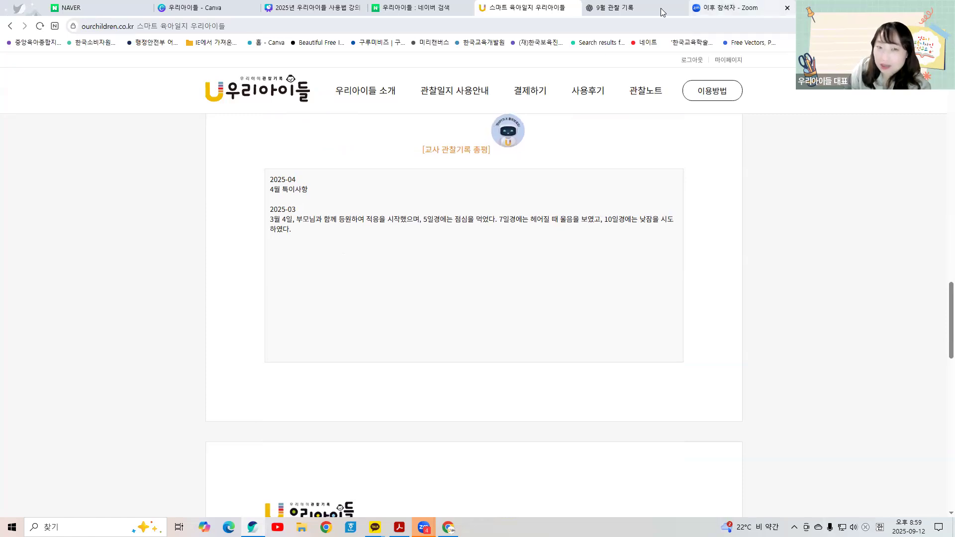
Step: In the Canva deck, zoom in on page 14's observation summaries, then scroll on to page 15
click(318, 7)
scroll(485, 297, down, 8)
scroll(488, 300, down, 2)
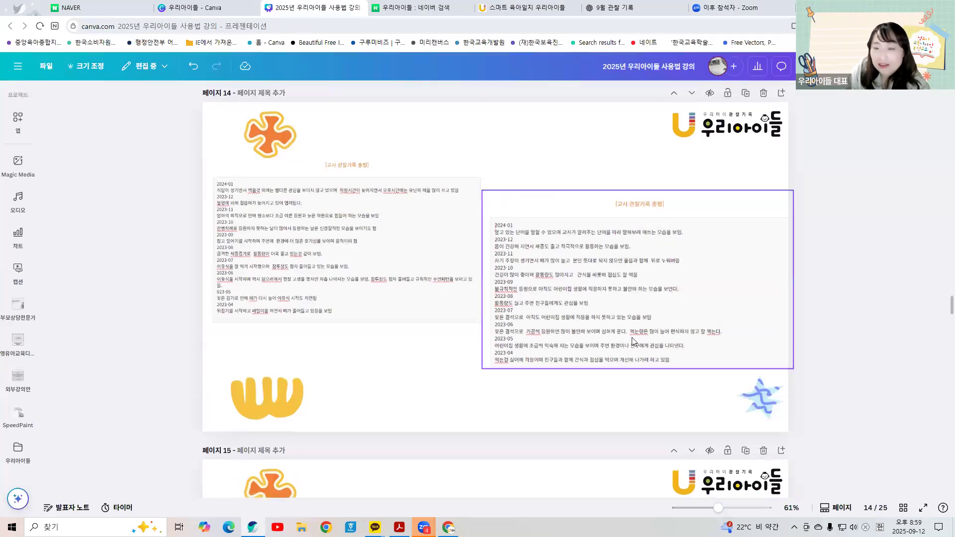
scroll(615, 398, up, 1)
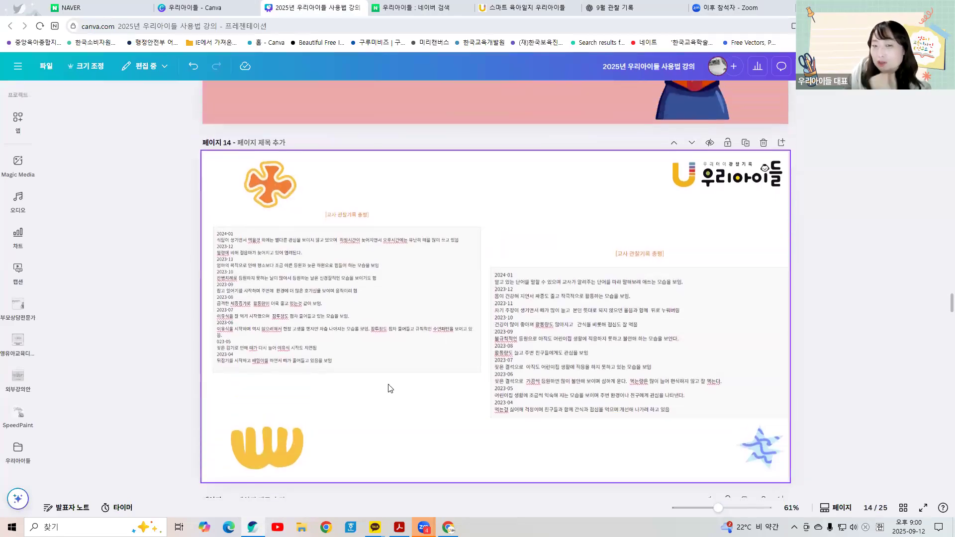
drag(718, 508, 730, 512)
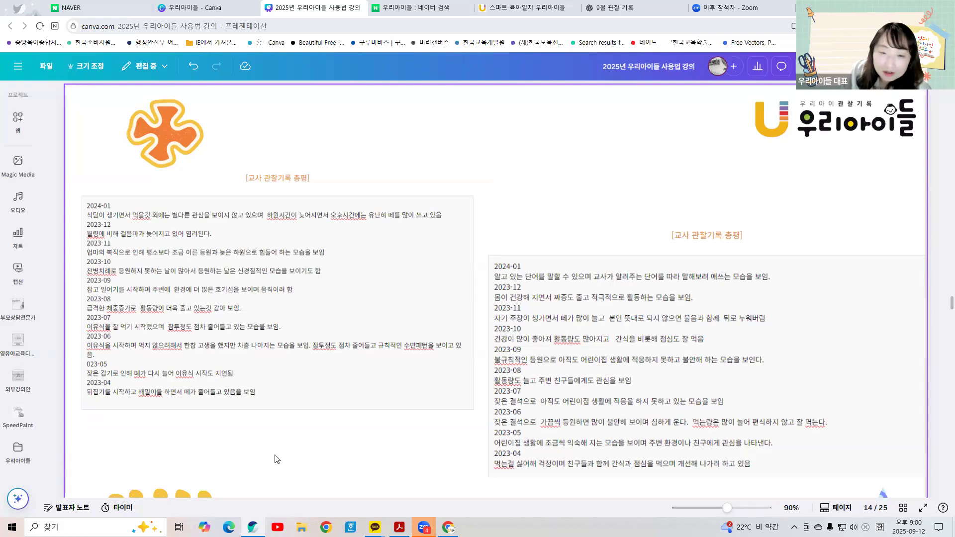
scroll(276, 459, down, 10)
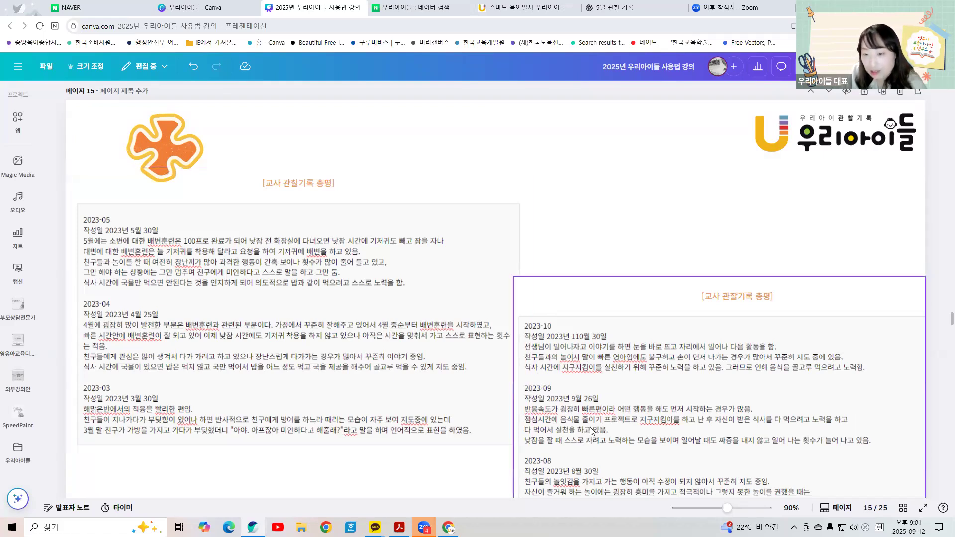
Step: Scroll back to page 14 and read its observation summaries down to the slide's bottom edge
scroll(572, 397, down, 2)
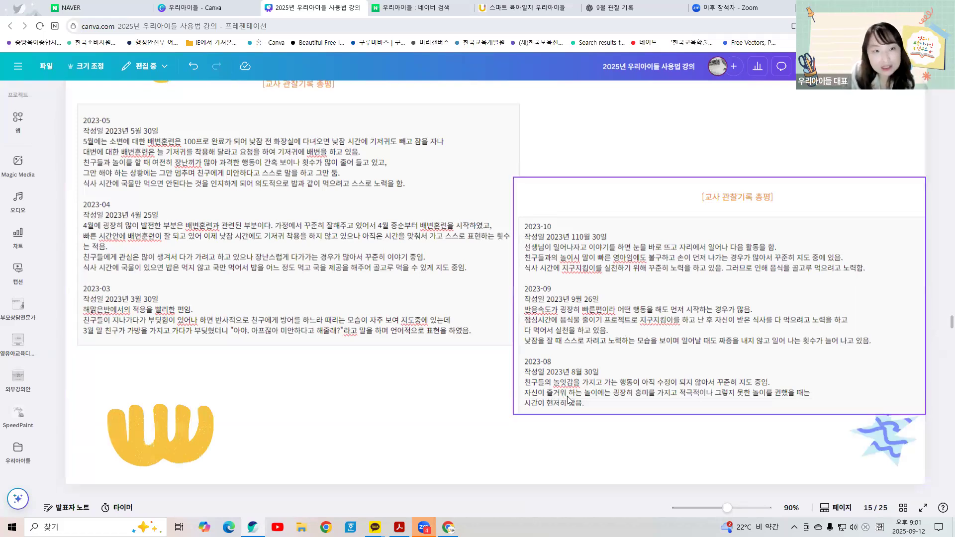
scroll(567, 399, up, 10)
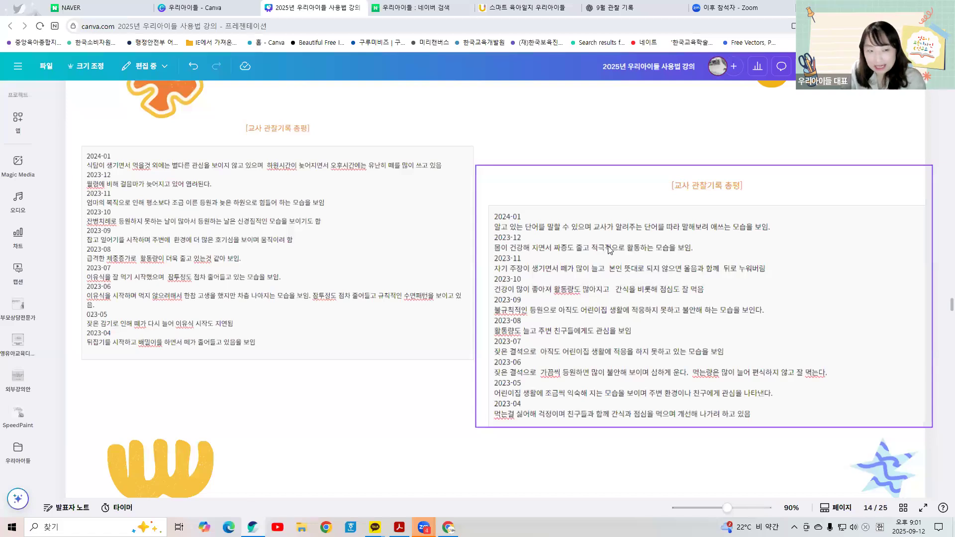
scroll(622, 277, down, 3)
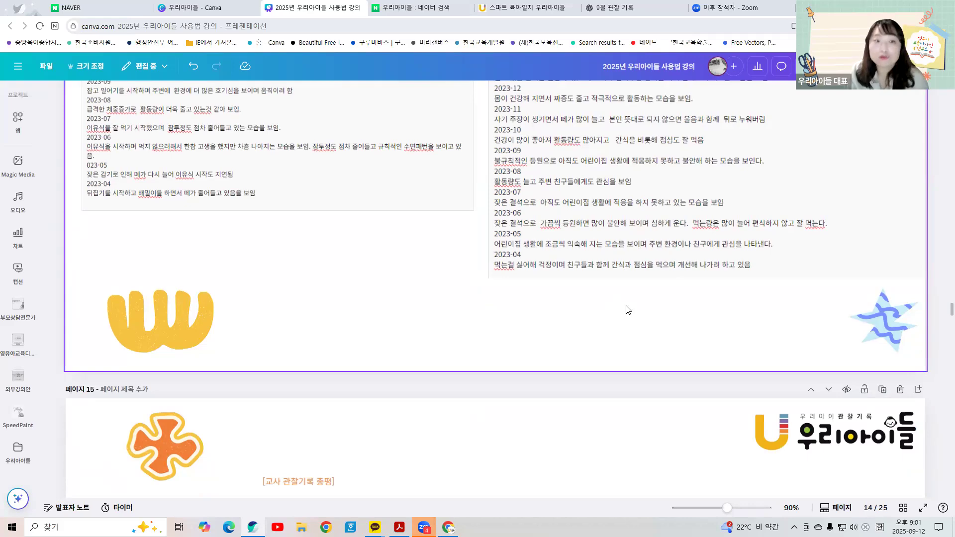
scroll(632, 309, down, 5)
Step: Scroll to page 16 and zoom out so the 2025-03 and 2025-04 narratives fit on screen
scroll(644, 311, down, 5)
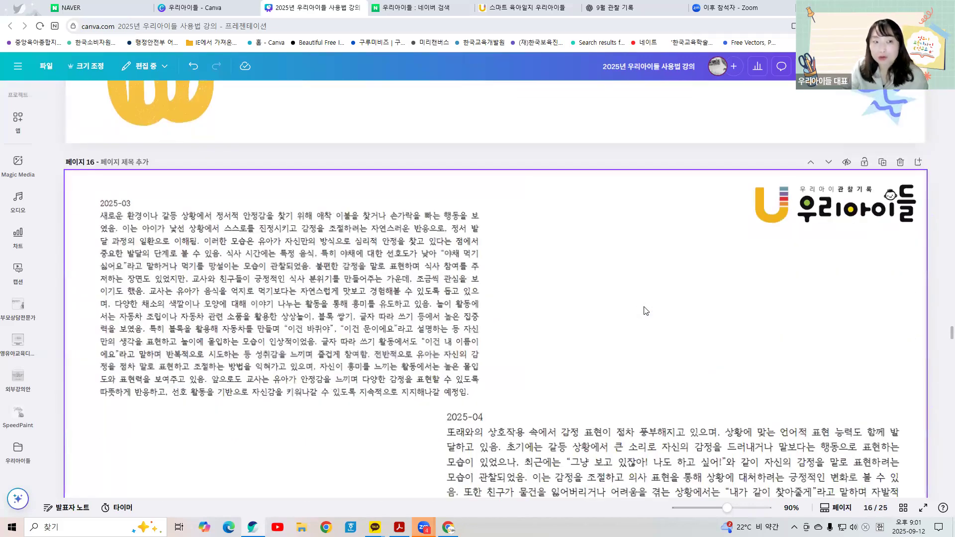
scroll(645, 311, down, 3)
drag(725, 507, 721, 508)
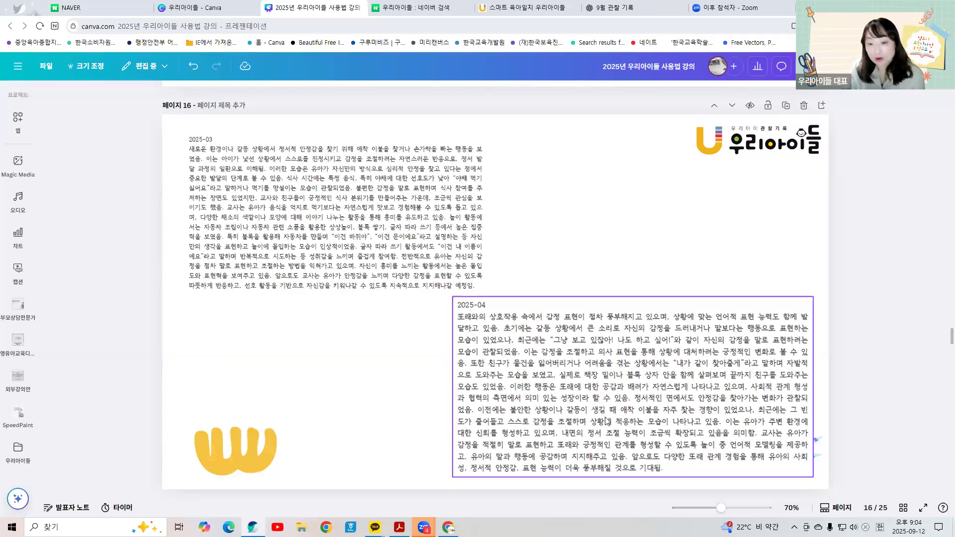
Step: Scroll down to slide 18 with the 2025-07 and 2025-08 narratives and deselect the 2025-07 text box
scroll(600, 476, down, 1)
scroll(600, 476, down, 8)
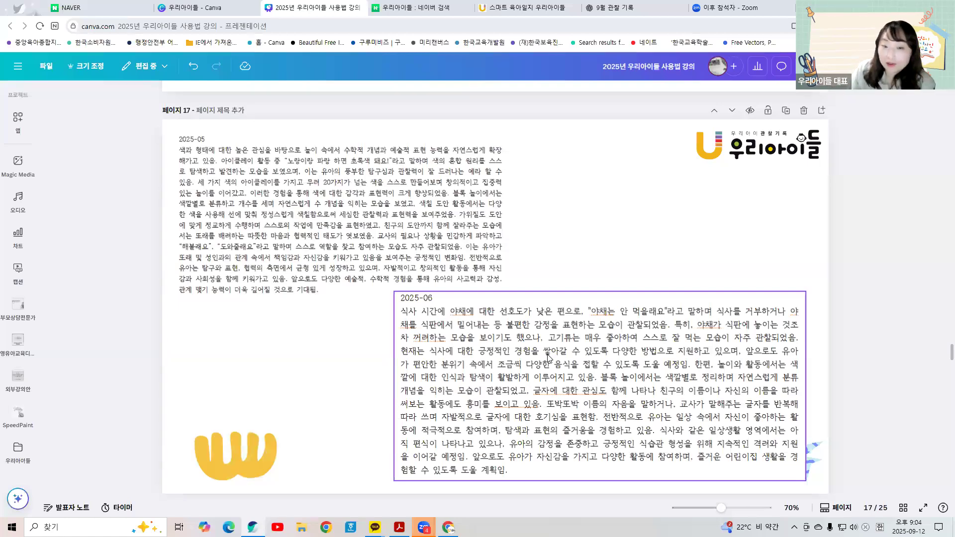
scroll(548, 357, down, 7)
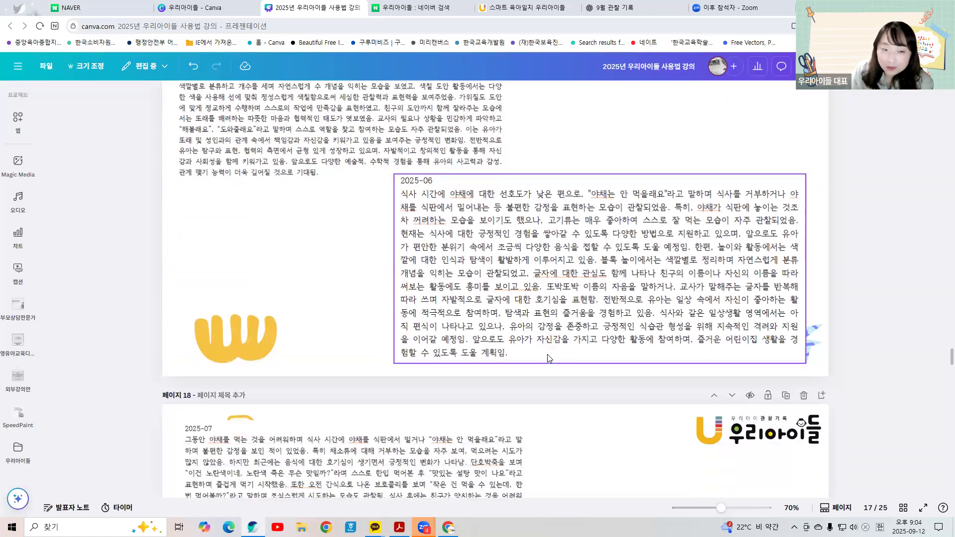
scroll(548, 358, down, 1)
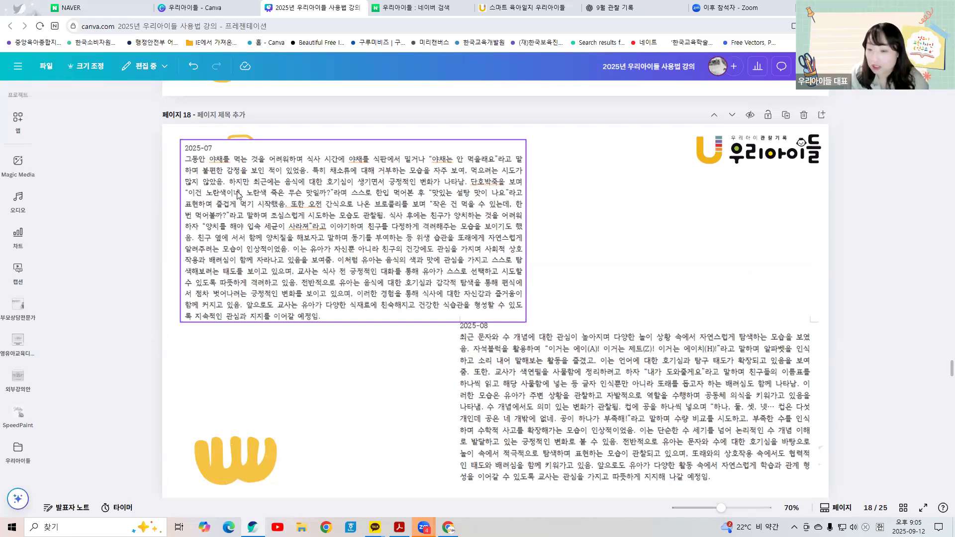
click(290, 413)
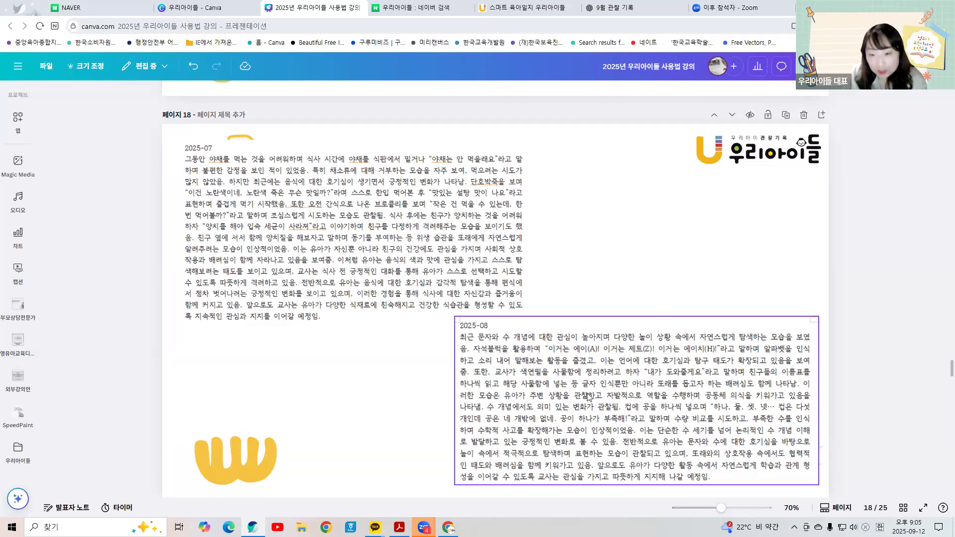
Step: Scroll down to slide 19 of 25, the closing slogan on accurate observation records
scroll(680, 467, down, 8)
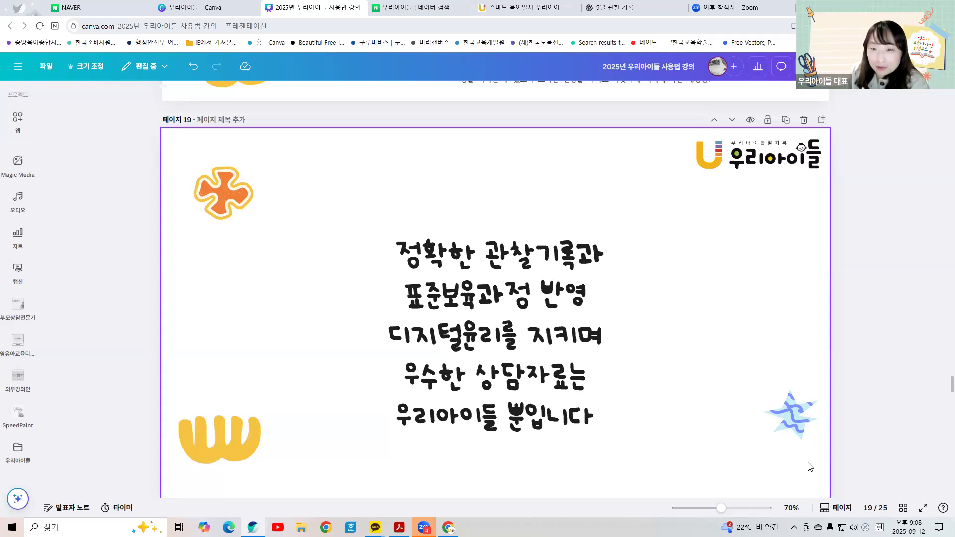
Step: On ourchildren.co.kr, go to 스마트 관찰노트 and open the 관찰일지 list of observation records
click(528, 8)
click(646, 91)
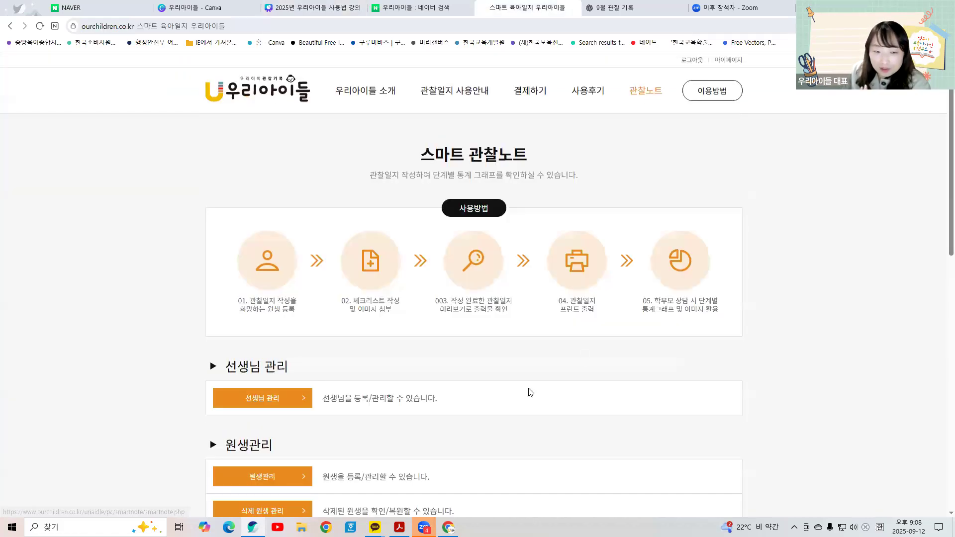
scroll(338, 435, down, 4)
click(272, 389)
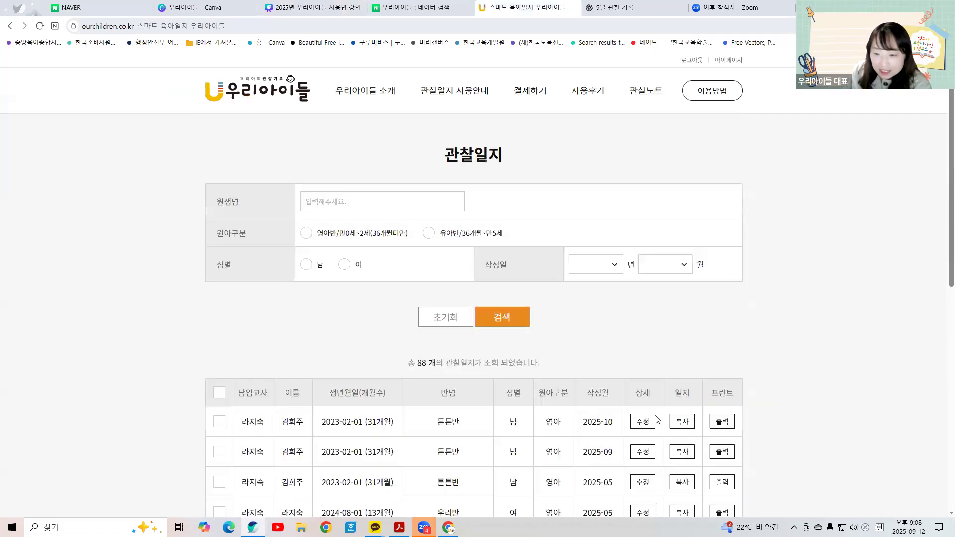
scroll(356, 260, down, 5)
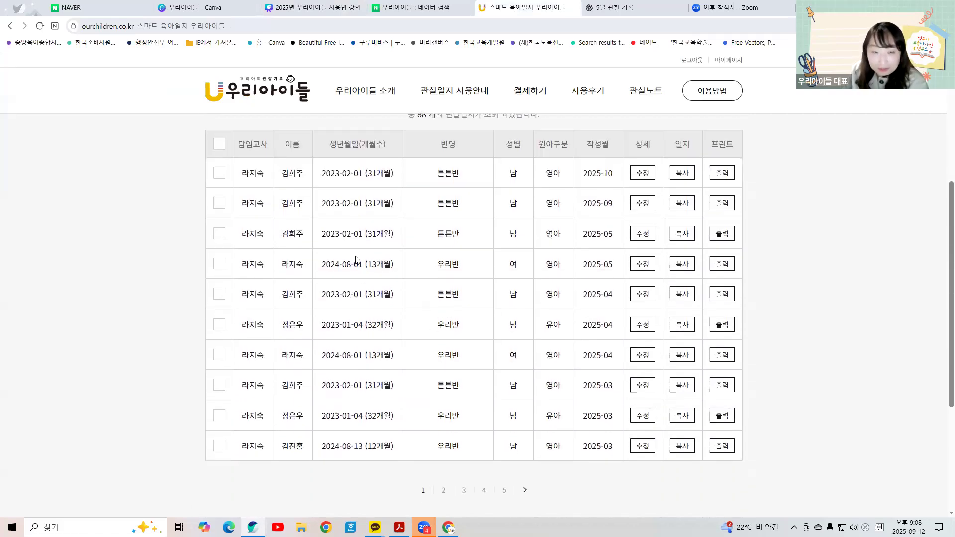
scroll(356, 260, up, 5)
Step: Search the observation records by the child's name
click(359, 202)
key(Return)
scroll(643, 368, down, 5)
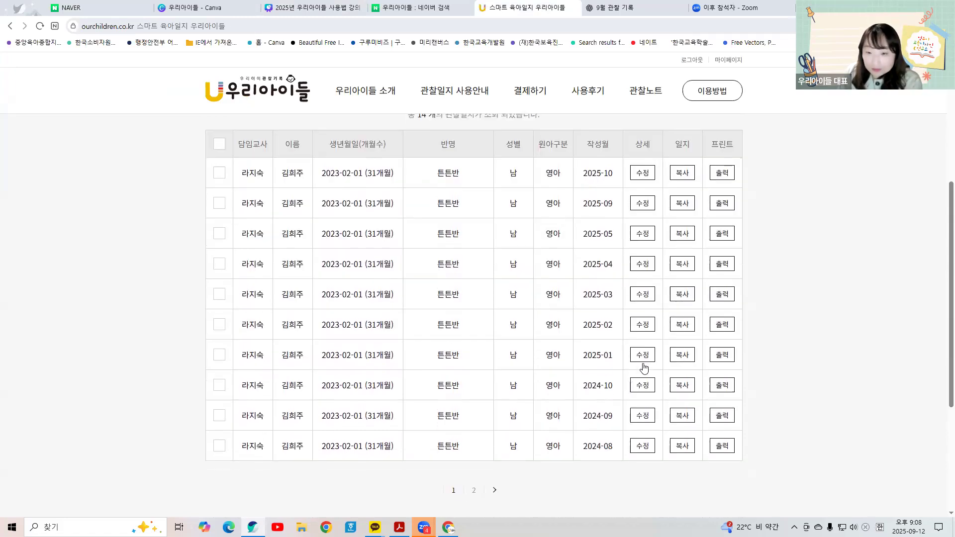
Step: Print the child's 2025-03 observation record with print design A and scroll through the preview
click(721, 294)
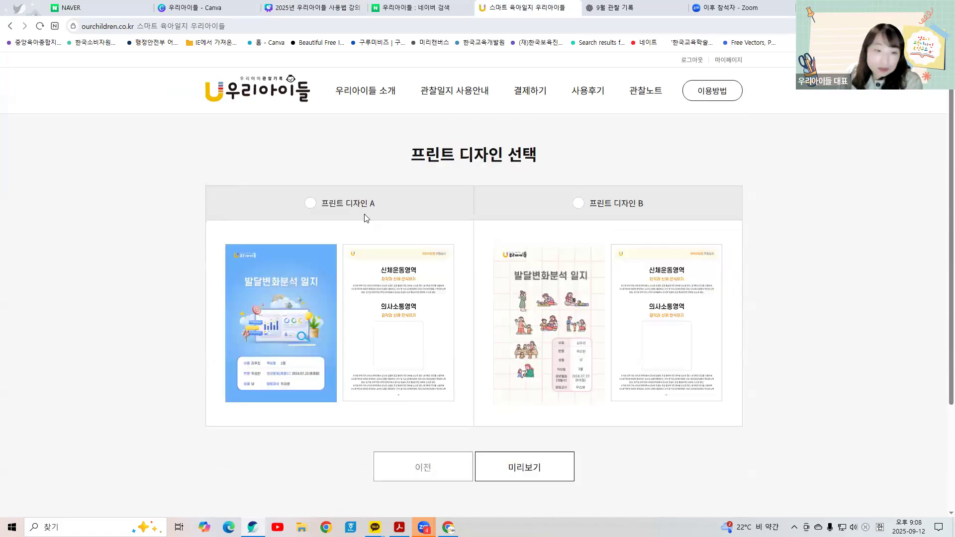
click(310, 203)
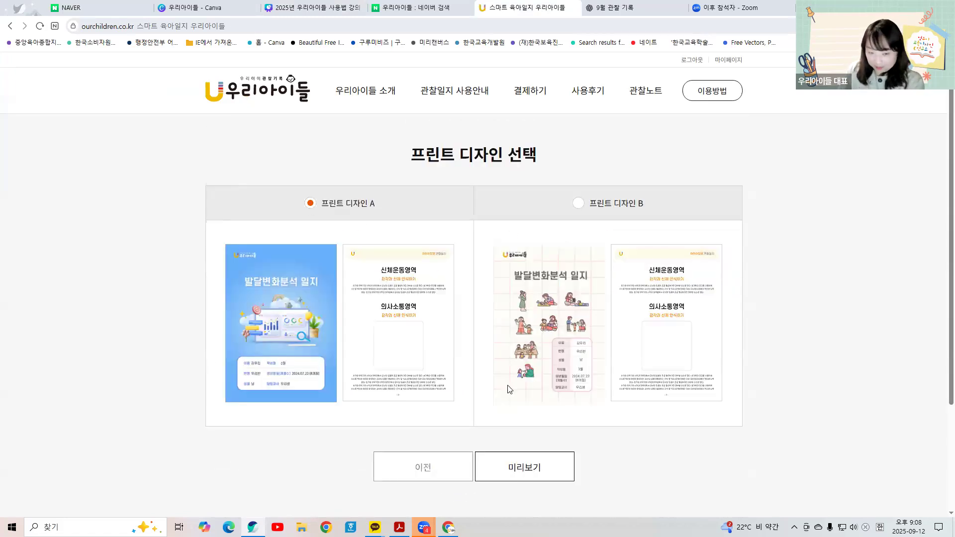
scroll(512, 378, down, 15)
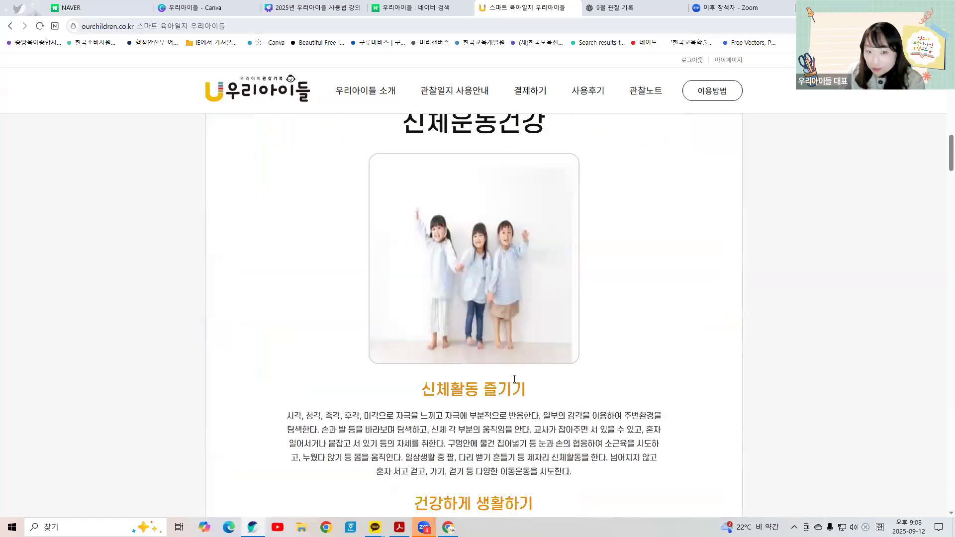
scroll(512, 383, down, 20)
scroll(506, 396, down, 20)
scroll(505, 396, down, 10)
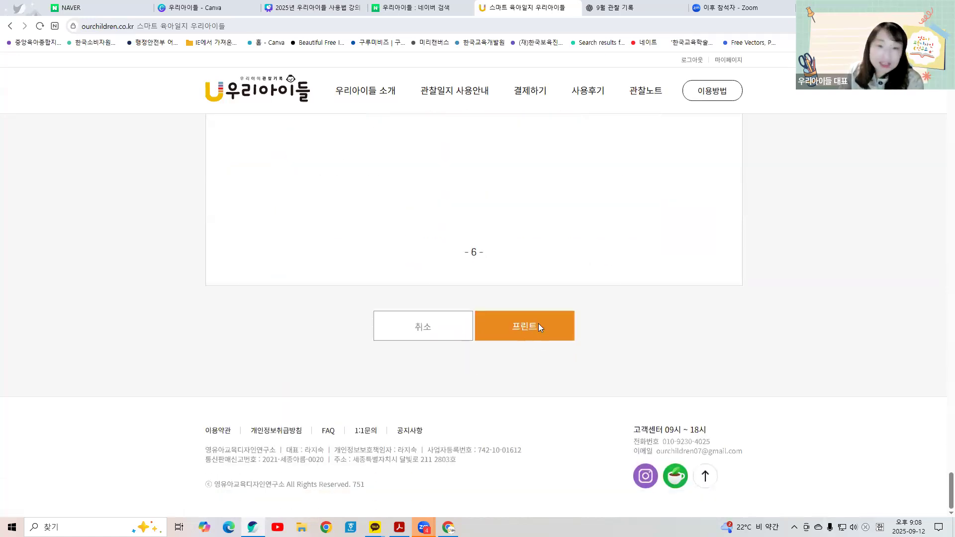
Step: In the PDF print dialog, highlight passages including the 듣기와 말하기 paragraph, then cancel printing
click(538, 327)
scroll(494, 220, down, 14)
scroll(451, 265, up, 4)
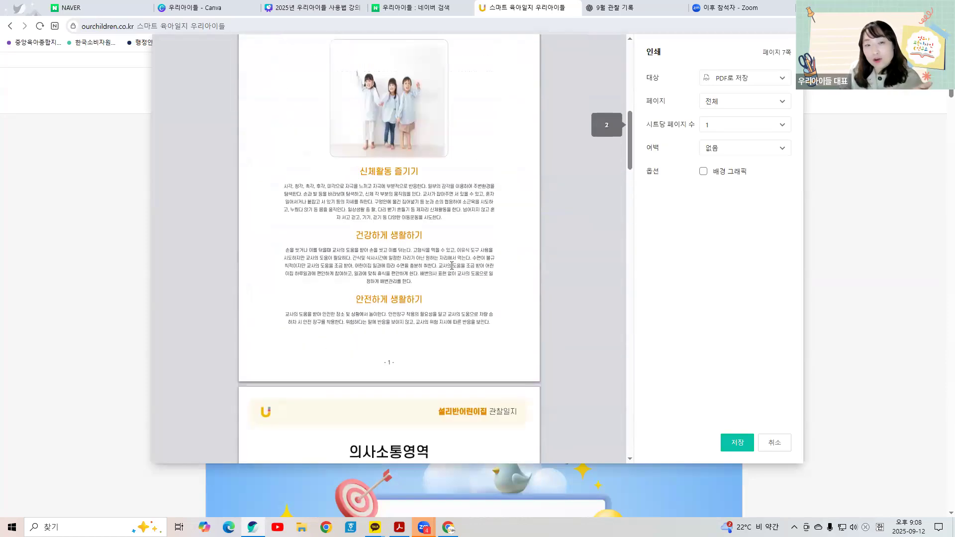
scroll(452, 265, up, 1)
drag(324, 209, 439, 226)
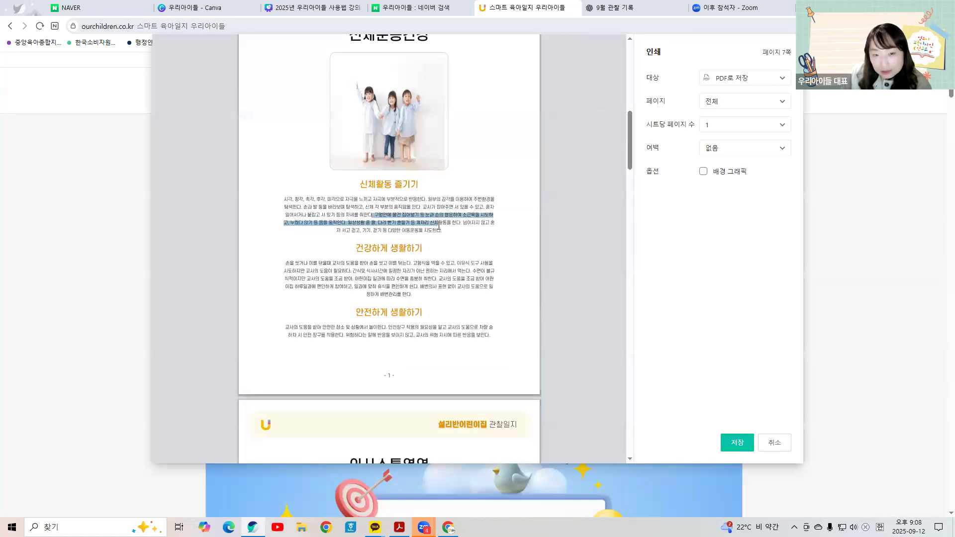
scroll(437, 227, down, 8)
drag(319, 231, 366, 249)
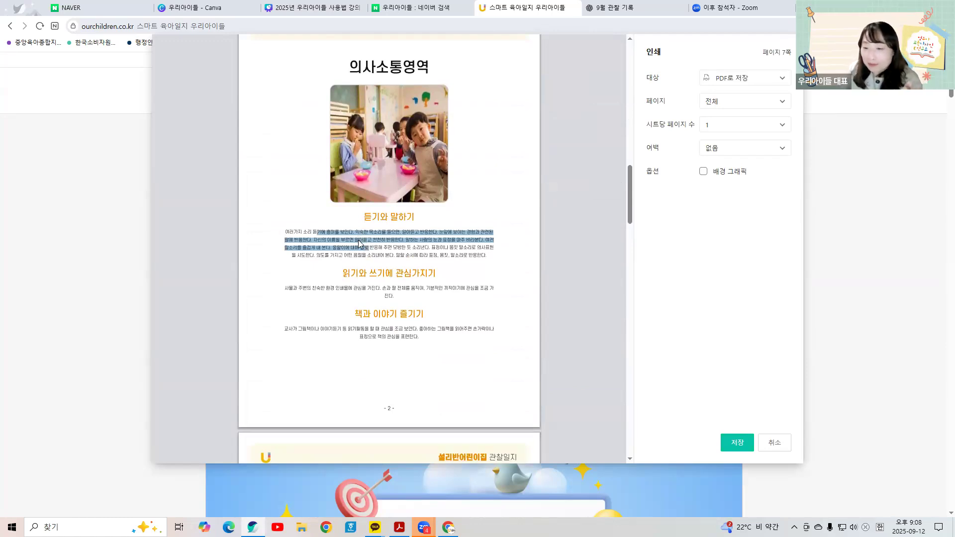
click(772, 438)
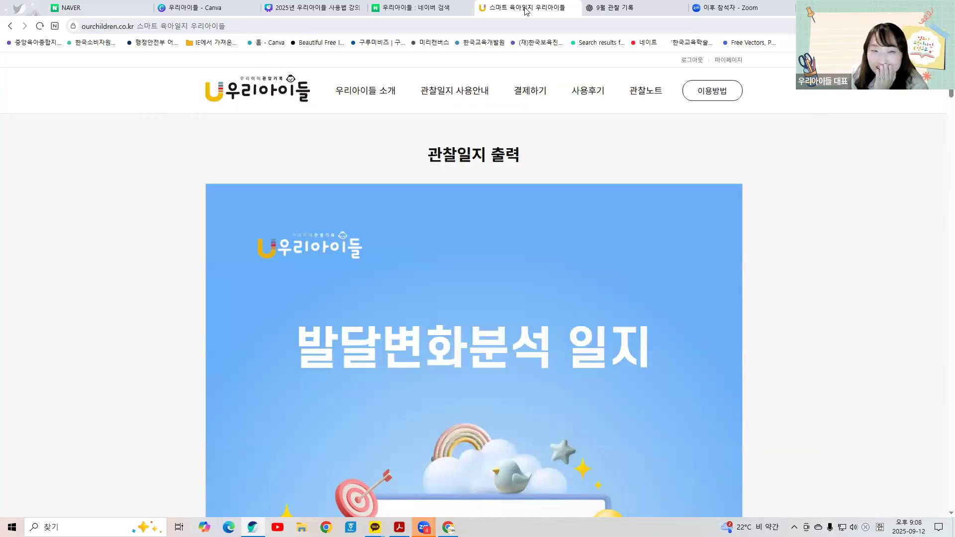
Step: Switch back to the '2025년 우리아이들 사용법 강의' Canva deck on slide 19
click(285, 8)
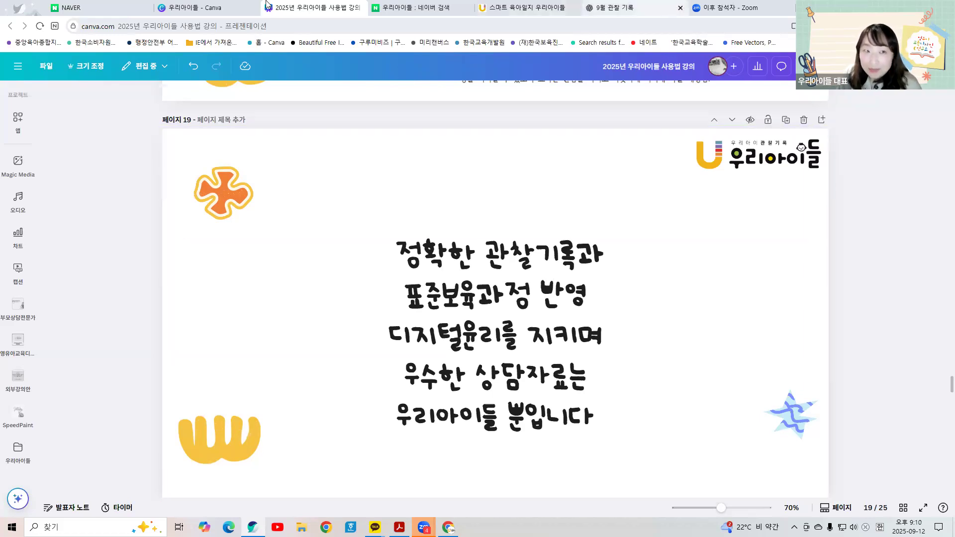
Step: Return to the 우리아이들 관찰일지 출력 page with the 발달변화분석 일지 banner
click(514, 9)
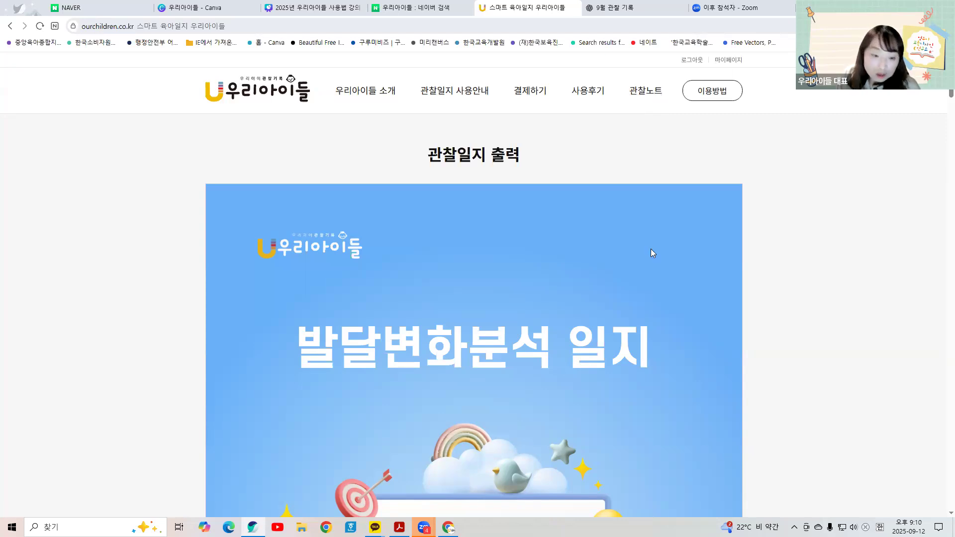
Step: Scroll past page 6 of the record to the footer and highlight the customer-centre phone number
scroll(586, 421, down, 20)
scroll(577, 436, down, 20)
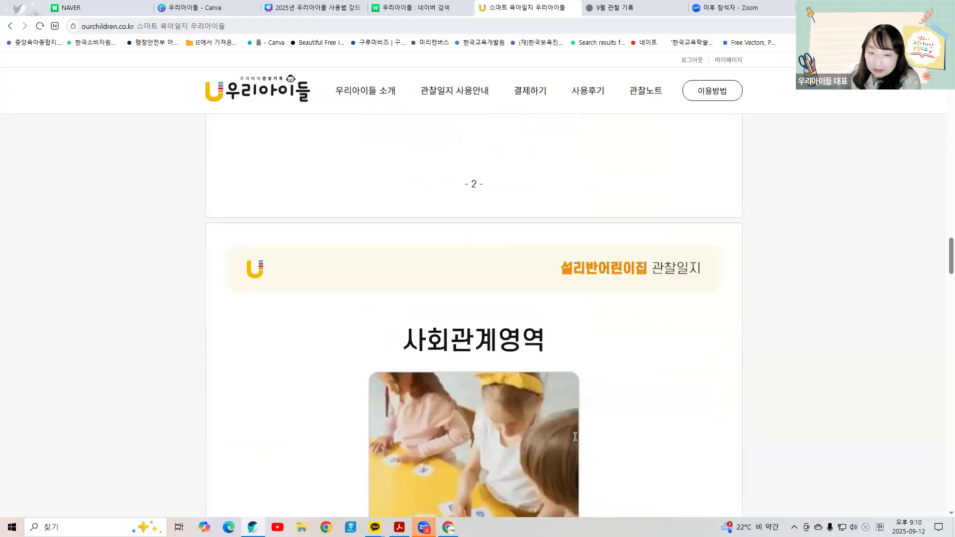
scroll(576, 449, down, 15)
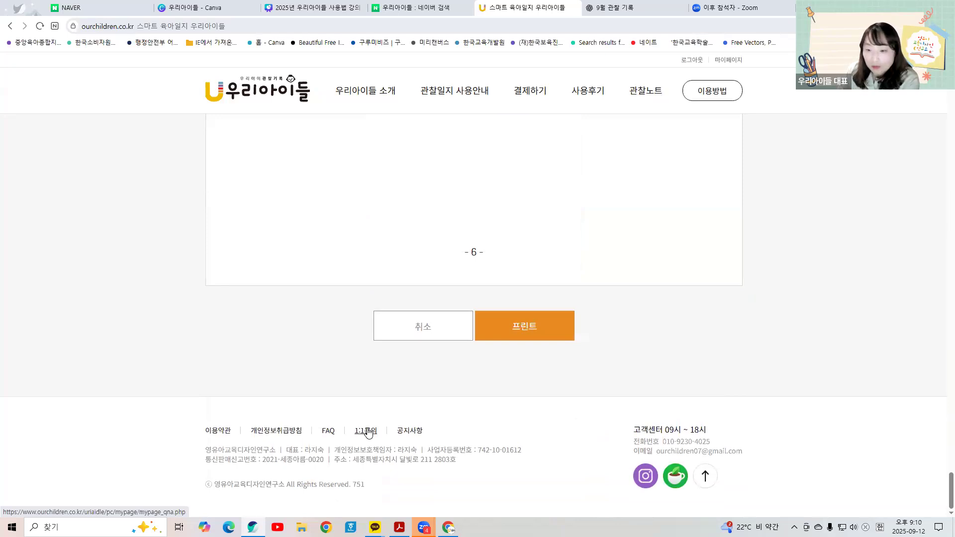
drag(633, 442, 722, 446)
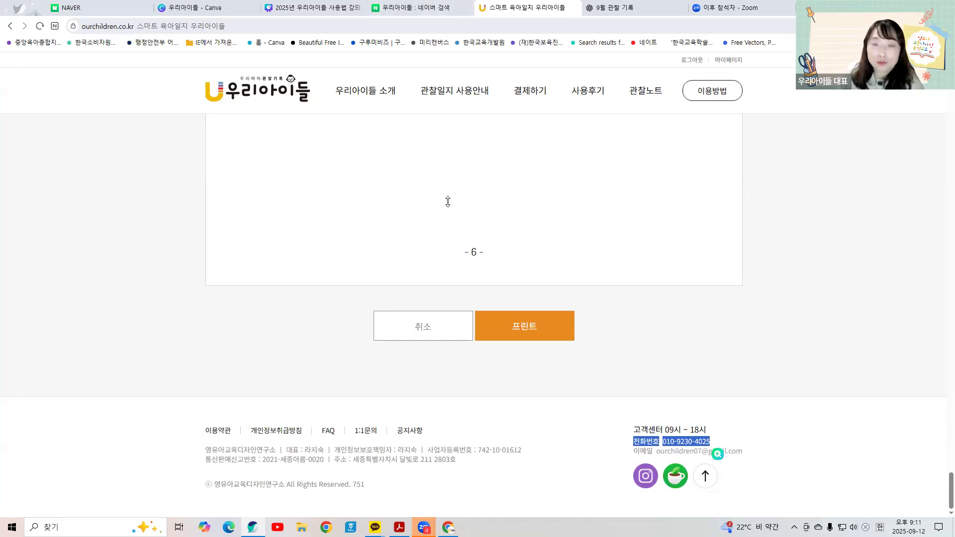
Step: In the Canva lecture deck, scroll to slide 21/25, the quote about good teachers living well
mouse_move(452, 7)
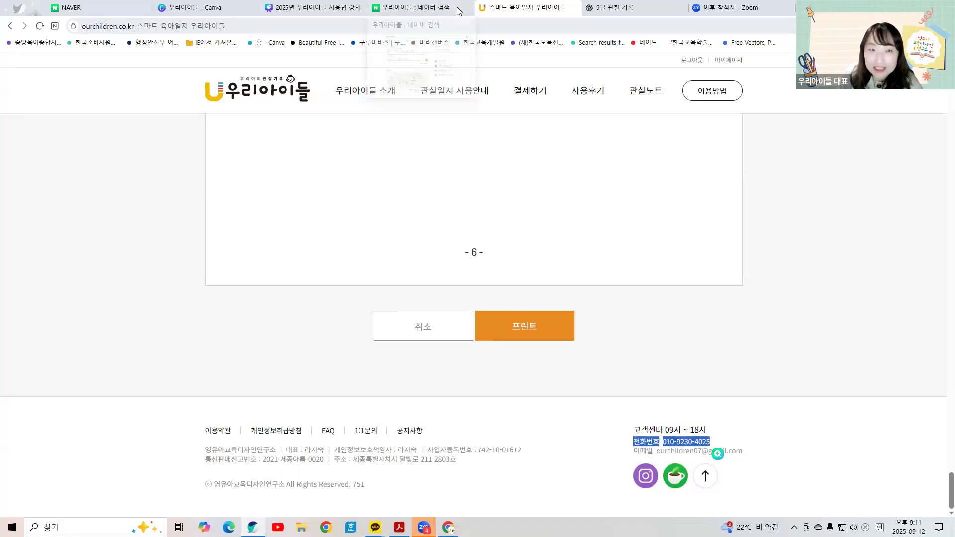
click(318, 8)
scroll(554, 166, down, 8)
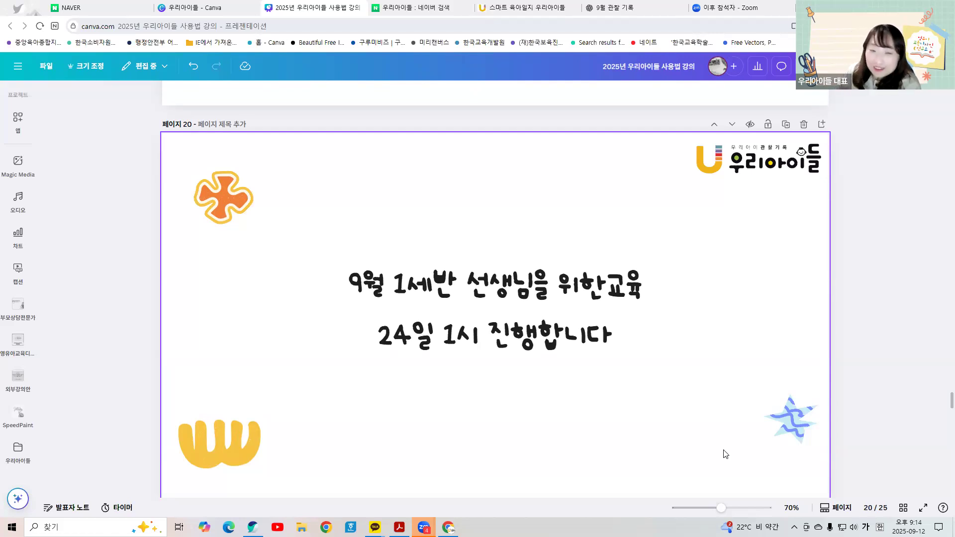
scroll(703, 455, down, 8)
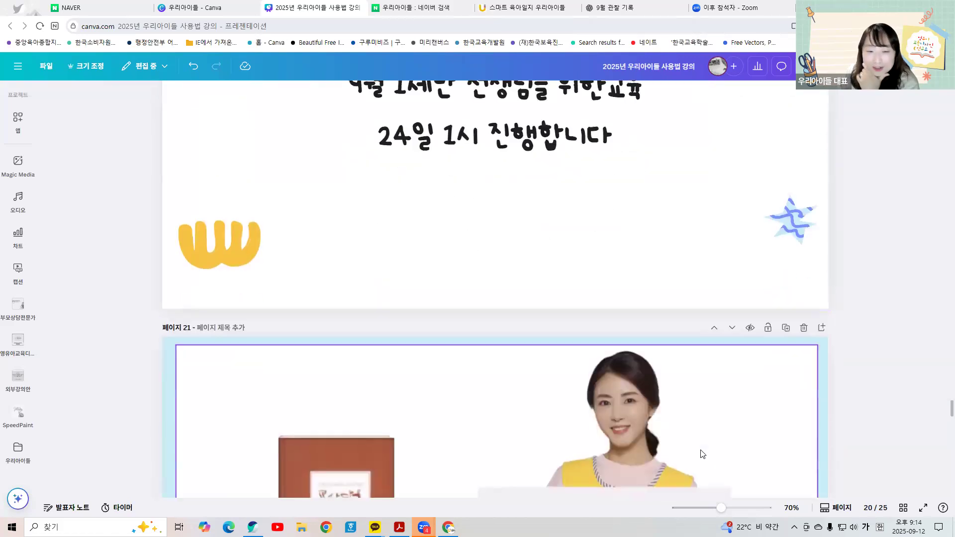
scroll(700, 449, up, 1)
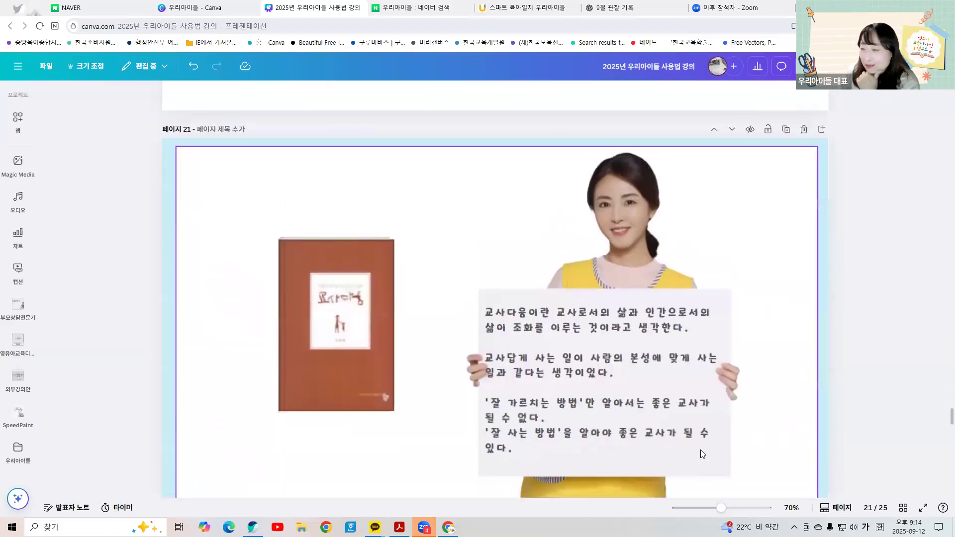